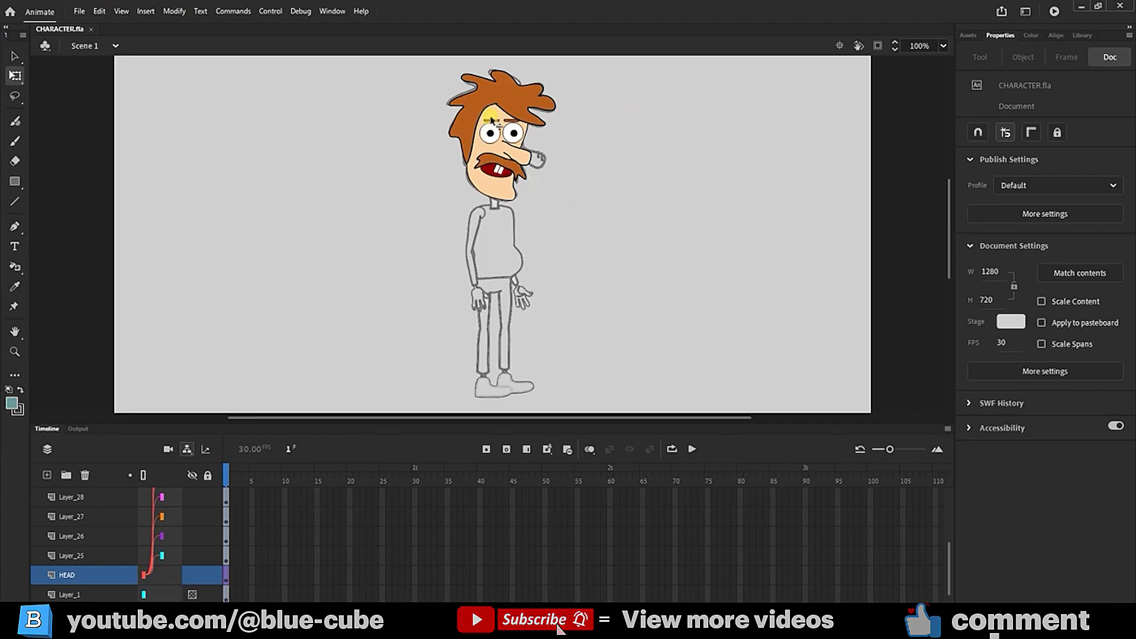
- Test the head rig by rotating the head symbol clockwise about the neck, and undo the rotation
{"action": "left_click", "coordinate": [506, 191]}
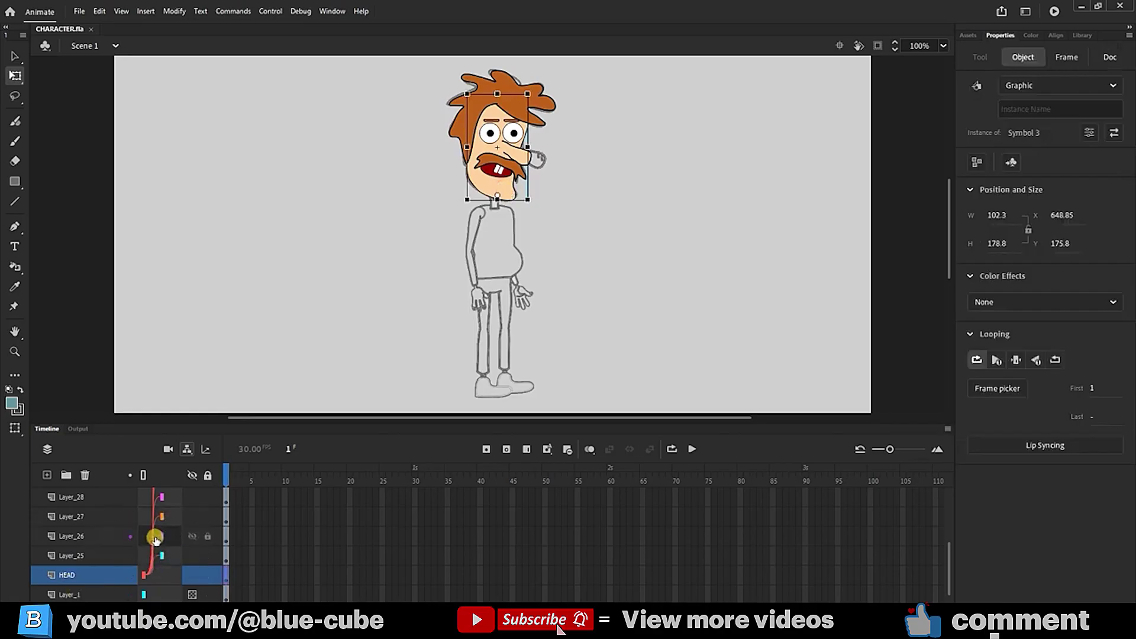
{"action": "left_click", "coordinate": [184, 450]}
{"action": "left_click", "coordinate": [186, 449]}
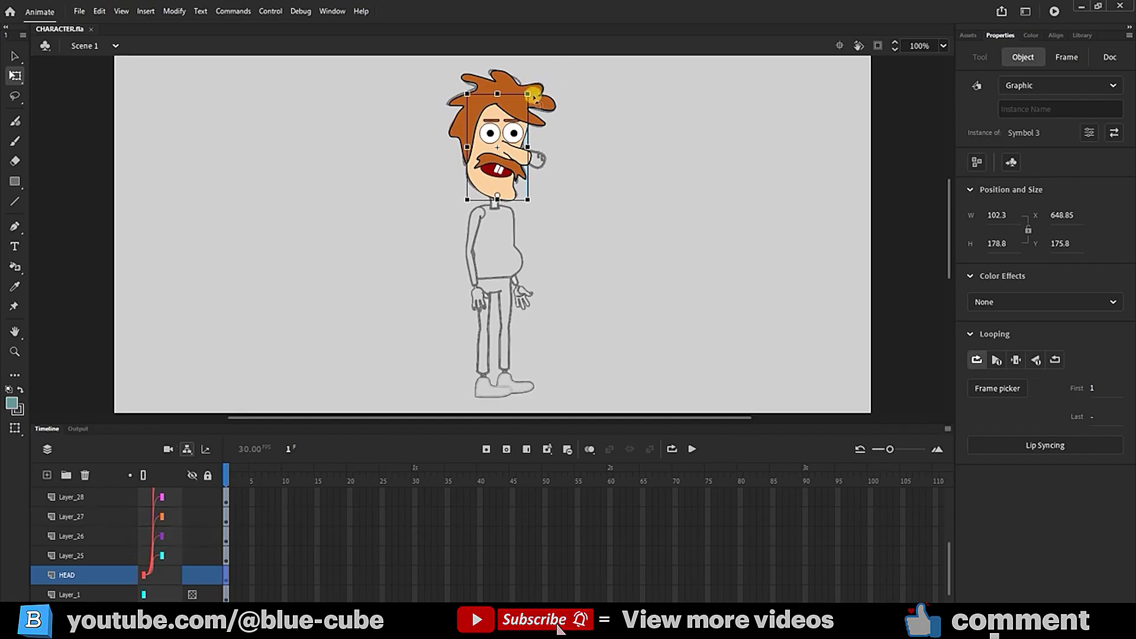
{"action": "mouse_move", "coordinate": [528, 94]}
{"action": "left_mouse_down"}
{"action": "mouse_move", "coordinate": [520, 108]}
{"action": "mouse_move", "coordinate": [542, 95]}
{"action": "mouse_move", "coordinate": [547, 103]}
{"action": "left_mouse_up"}
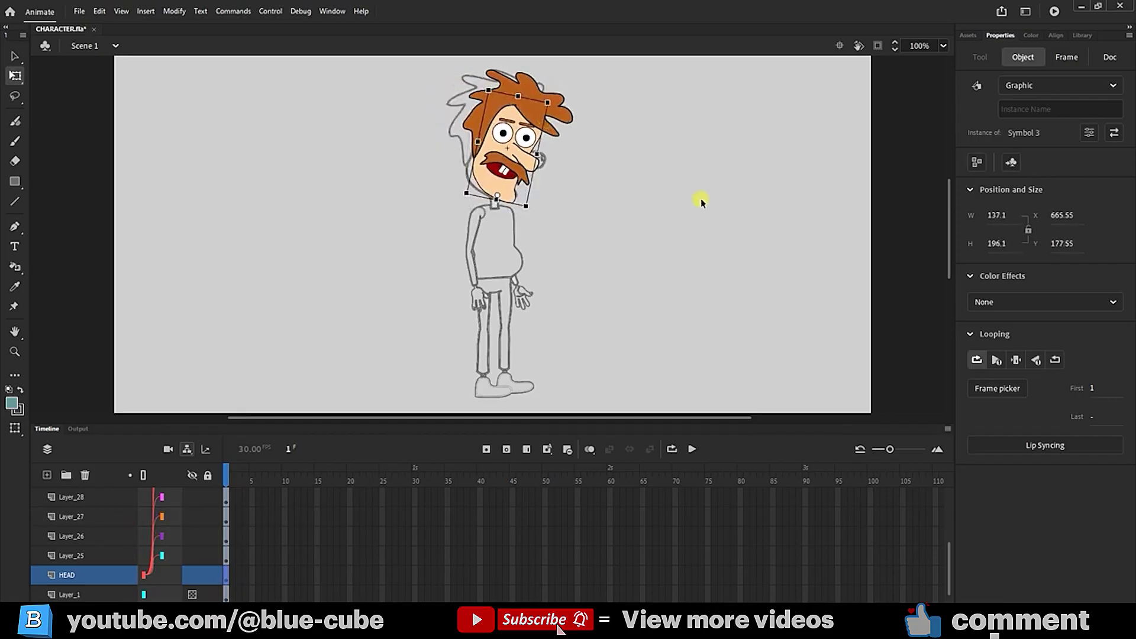
{"action": "key", "text": "ctrl+z"}
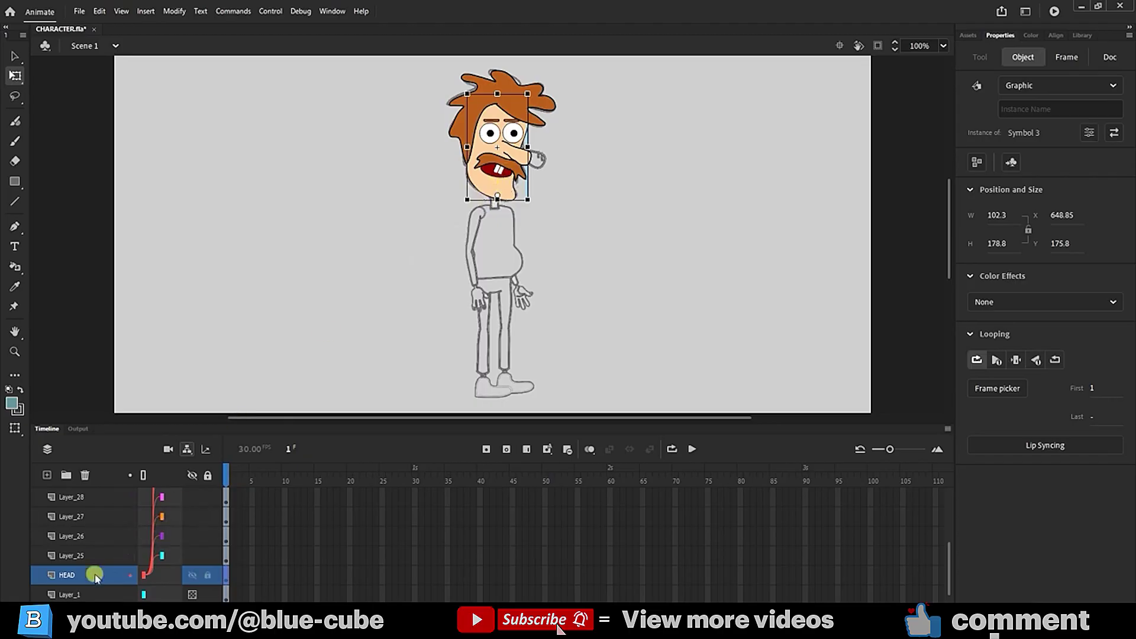
- Open the head symbol for editing in place on the stage
{"action": "left_click", "coordinate": [17, 355]}
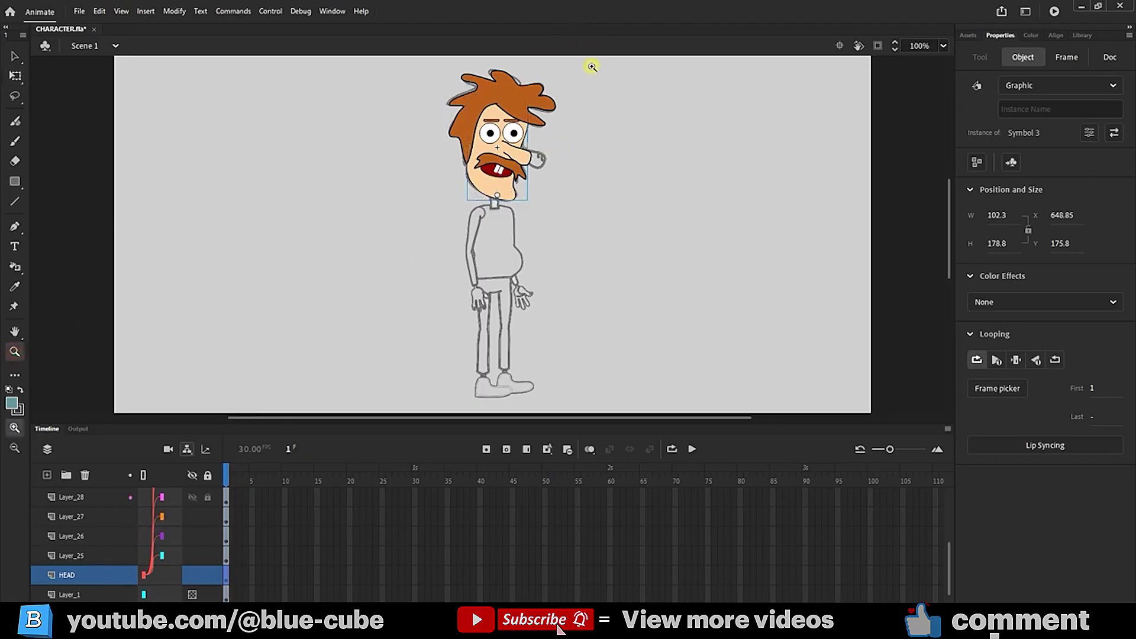
{"action": "left_click_drag", "start_coordinate": [588, 64], "coordinate": [404, 218]}
{"action": "left_click", "coordinate": [15, 76]}
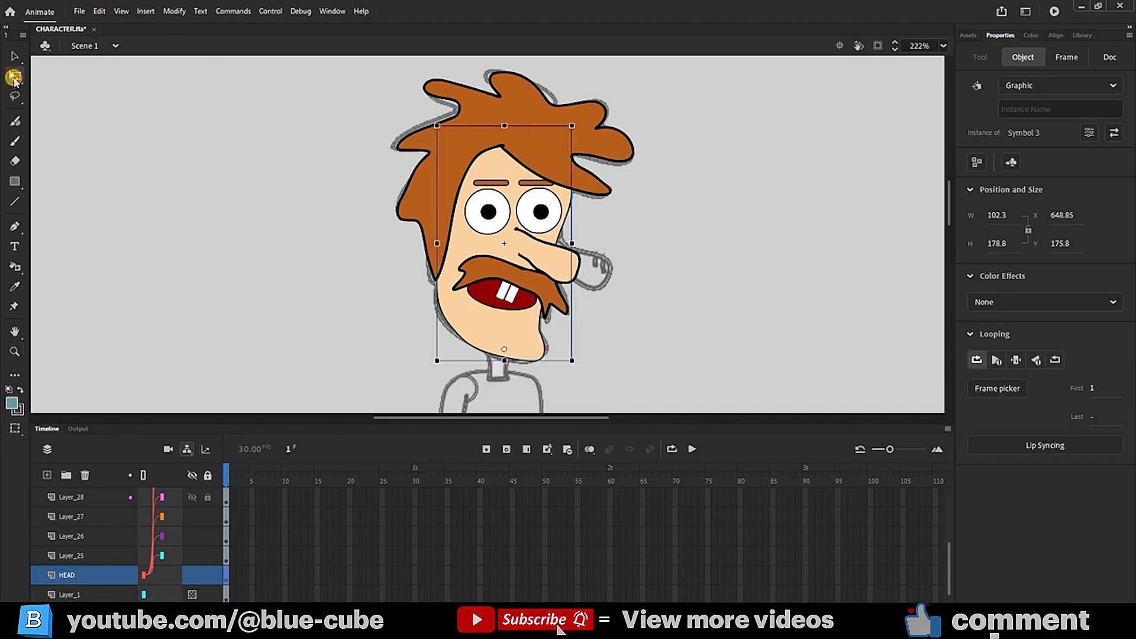
{"action": "double_click", "coordinate": [482, 322]}
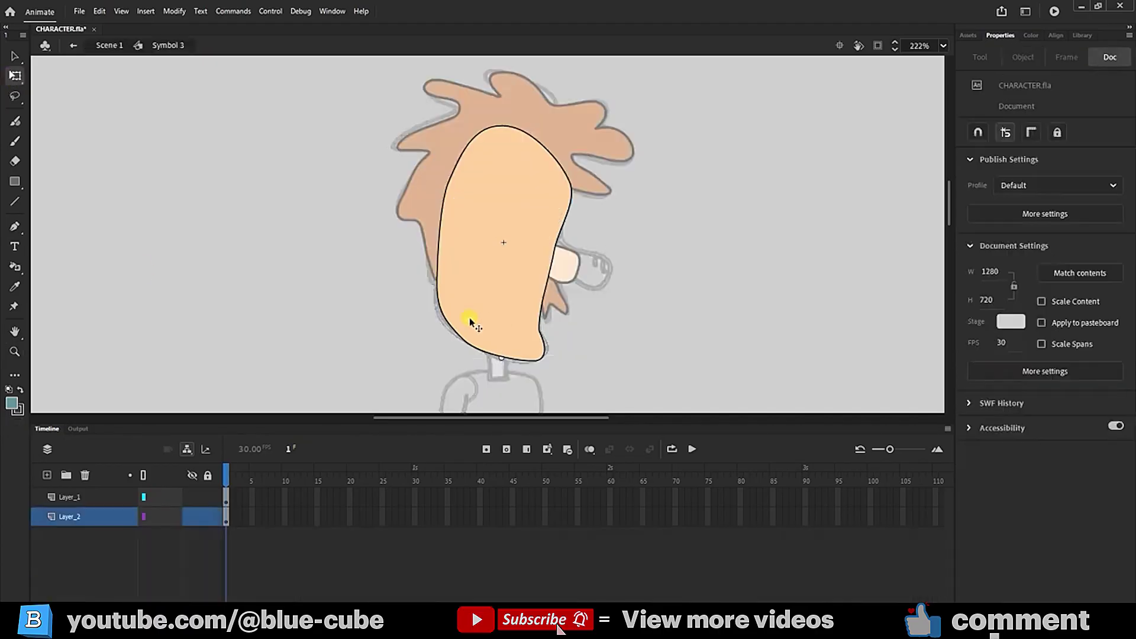
- Set up the Rectangle Primitive tool with individual corner radii: 20 for both upper corners and 5 for both lower corners
{"action": "left_click", "coordinate": [13, 181]}
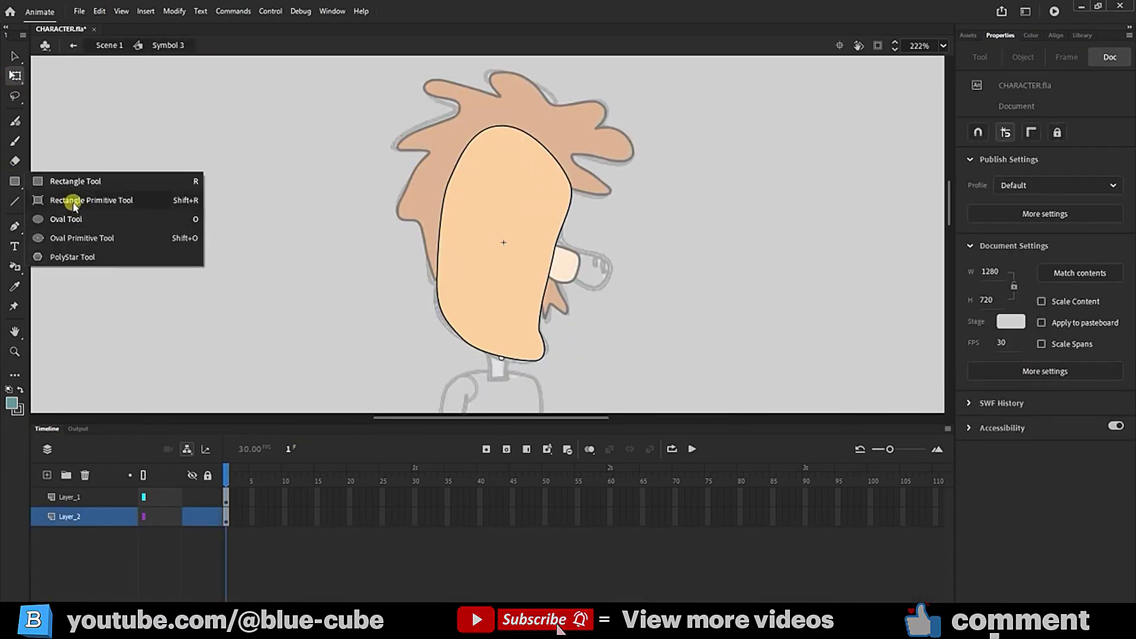
{"action": "left_click", "coordinate": [75, 201]}
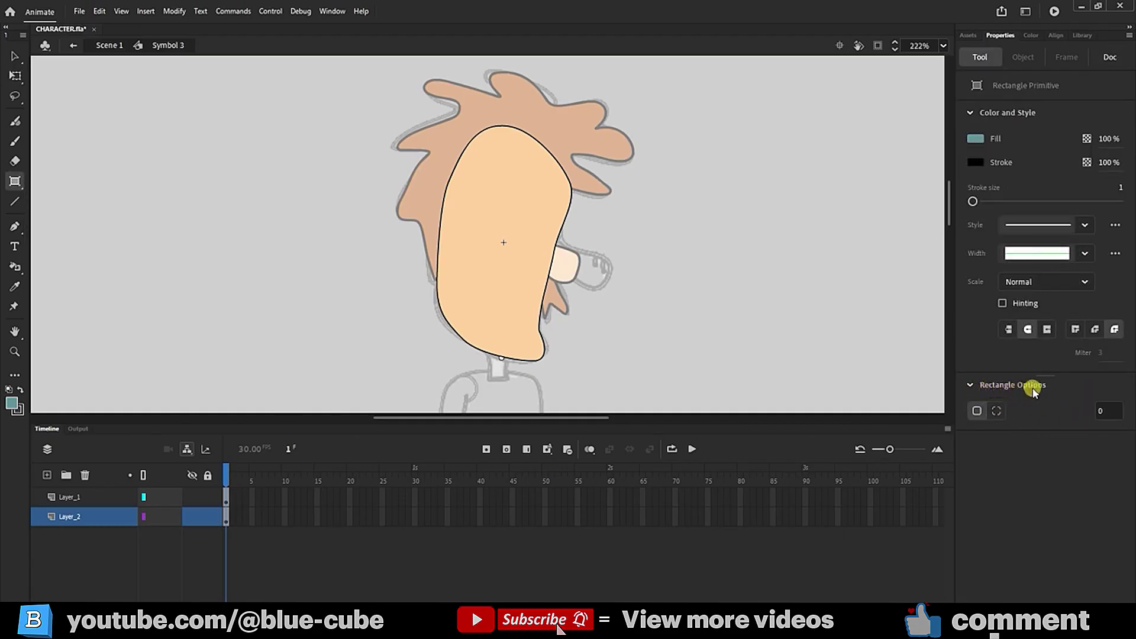
{"action": "left_click", "coordinate": [996, 410]}
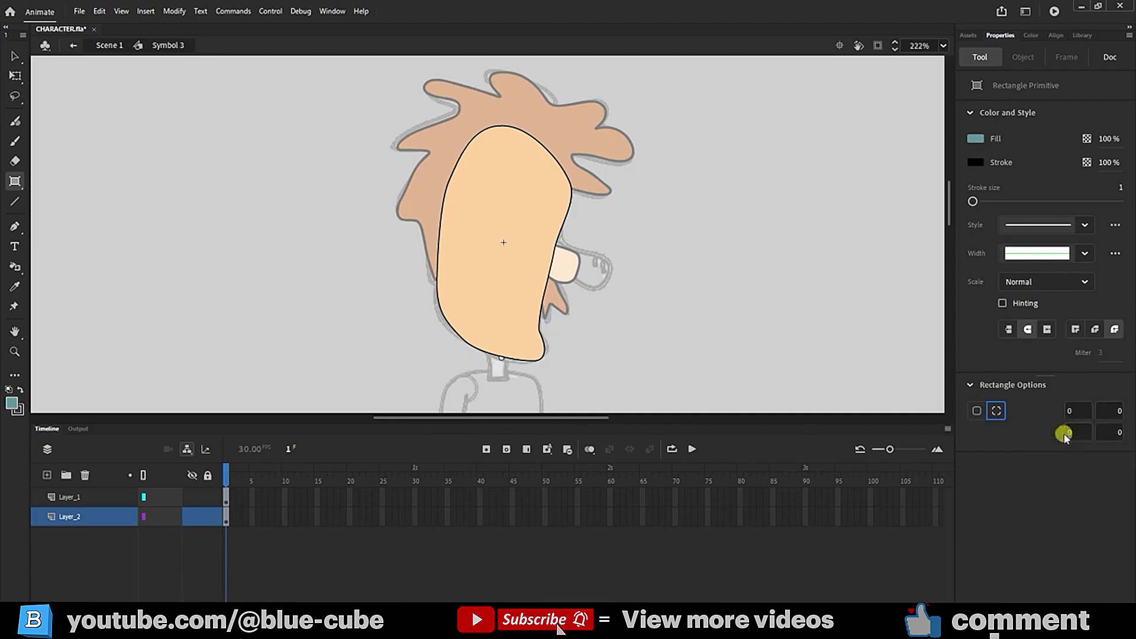
{"action": "left_click", "coordinate": [1079, 410]}
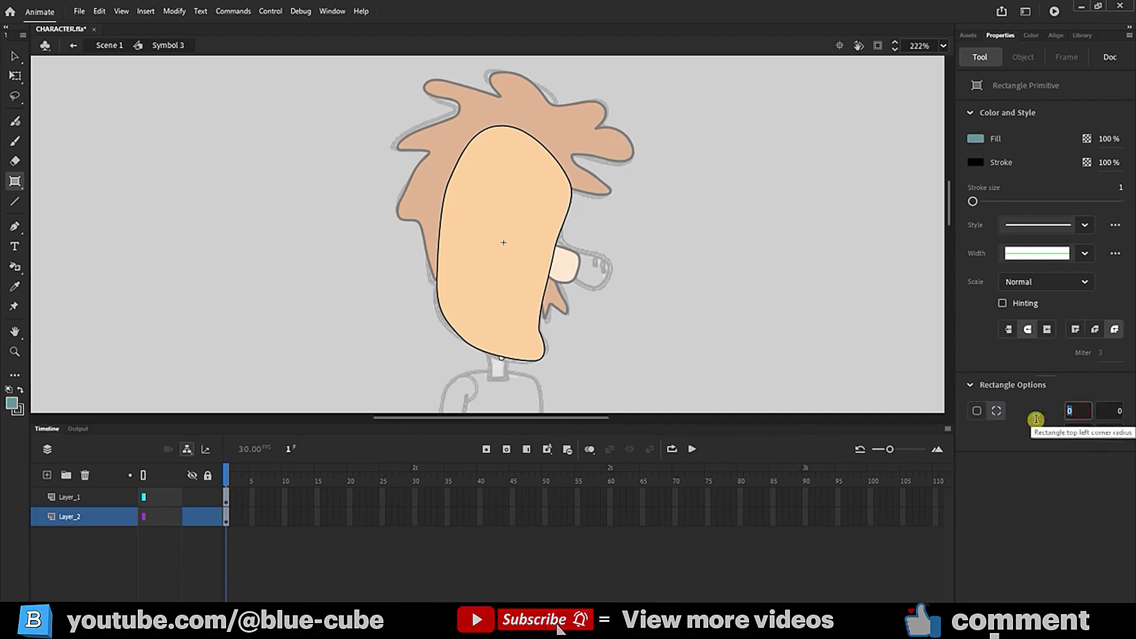
{"action": "type", "text": "20"}
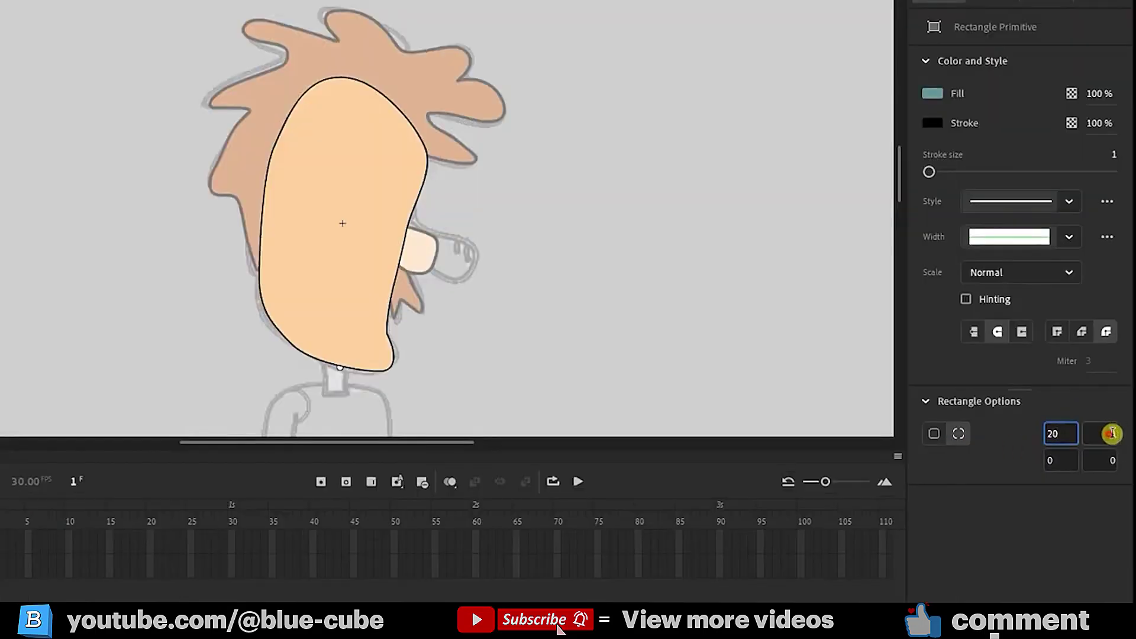
{"action": "left_click_drag", "start_coordinate": [1112, 433], "coordinate": [1019, 470]}
{"action": "type", "text": "205"}
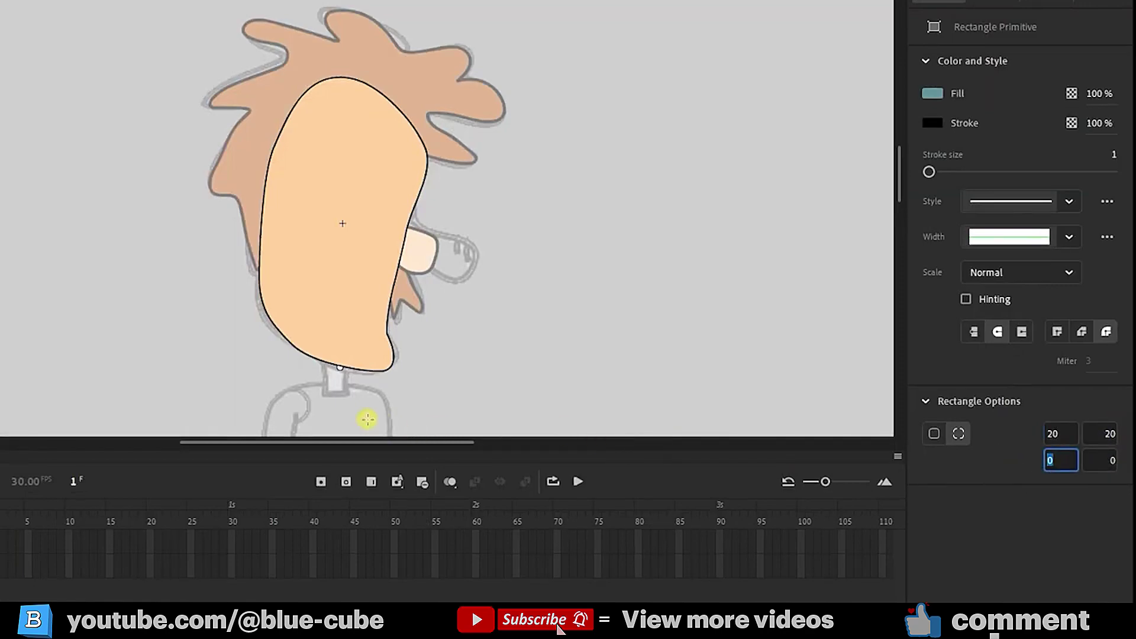
{"action": "left_click", "coordinate": [1101, 459]}
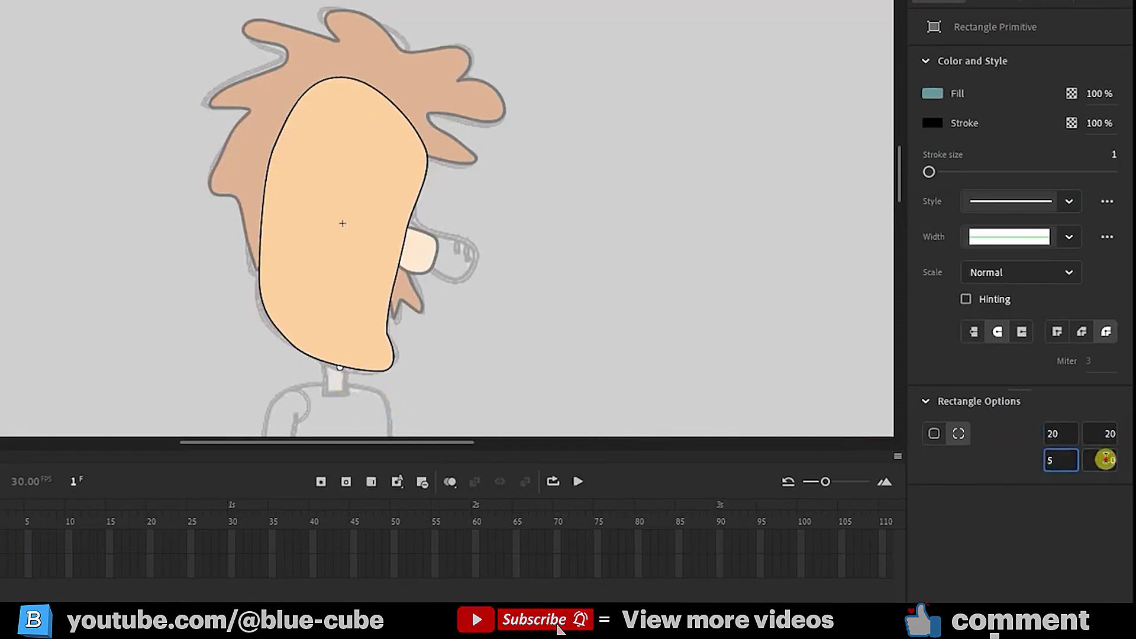
{"action": "type", "text": "5"}
- Draw an upright rounded rectangle about 18.9 wide and 44.1 high beside the head and fill it with the face's skin colour
{"action": "left_click", "coordinate": [13, 182]}
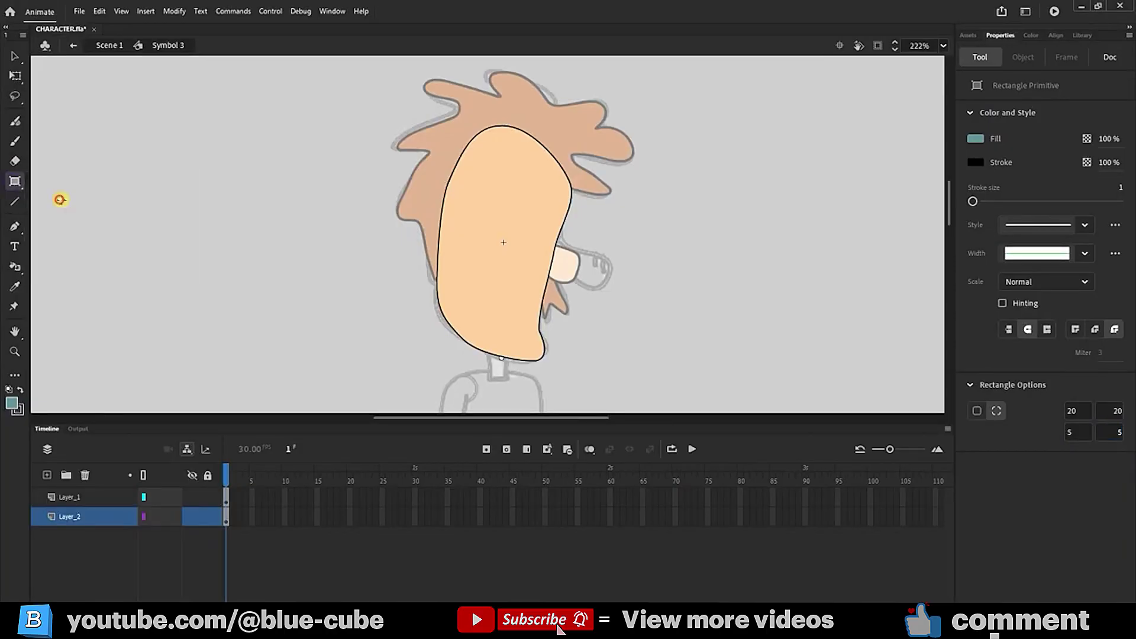
{"action": "mouse_move", "coordinate": [251, 244]}
{"action": "left_mouse_down"}
{"action": "mouse_move", "coordinate": [274, 281]}
{"action": "mouse_move", "coordinate": [264, 272]}
{"action": "left_mouse_up"}
{"action": "left_click", "coordinate": [16, 76]}
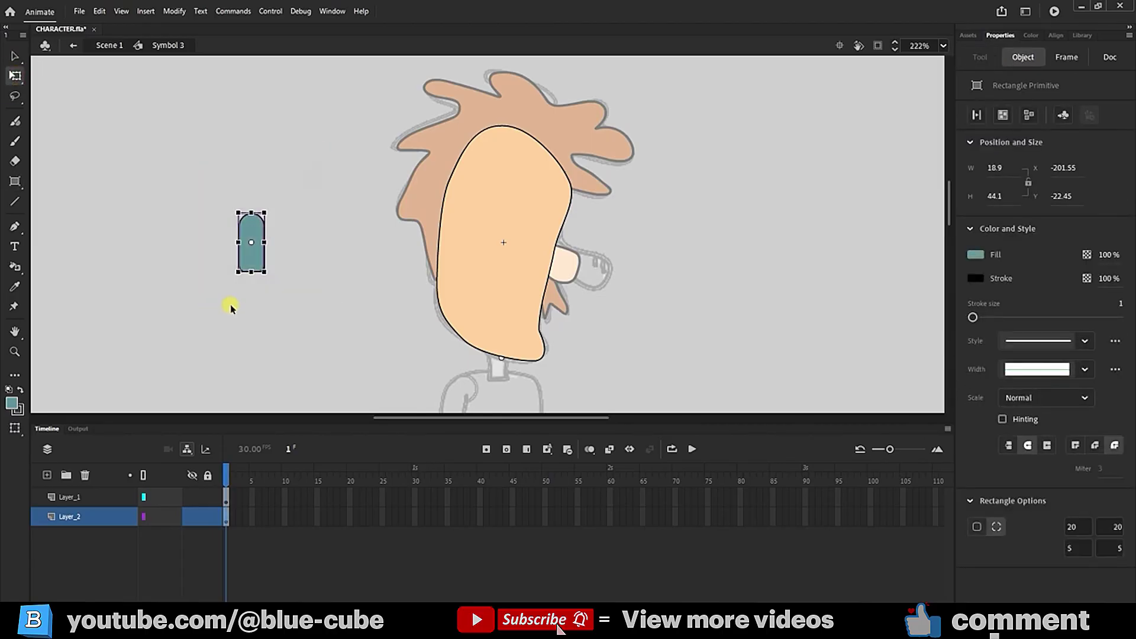
{"action": "left_click", "coordinate": [975, 254]}
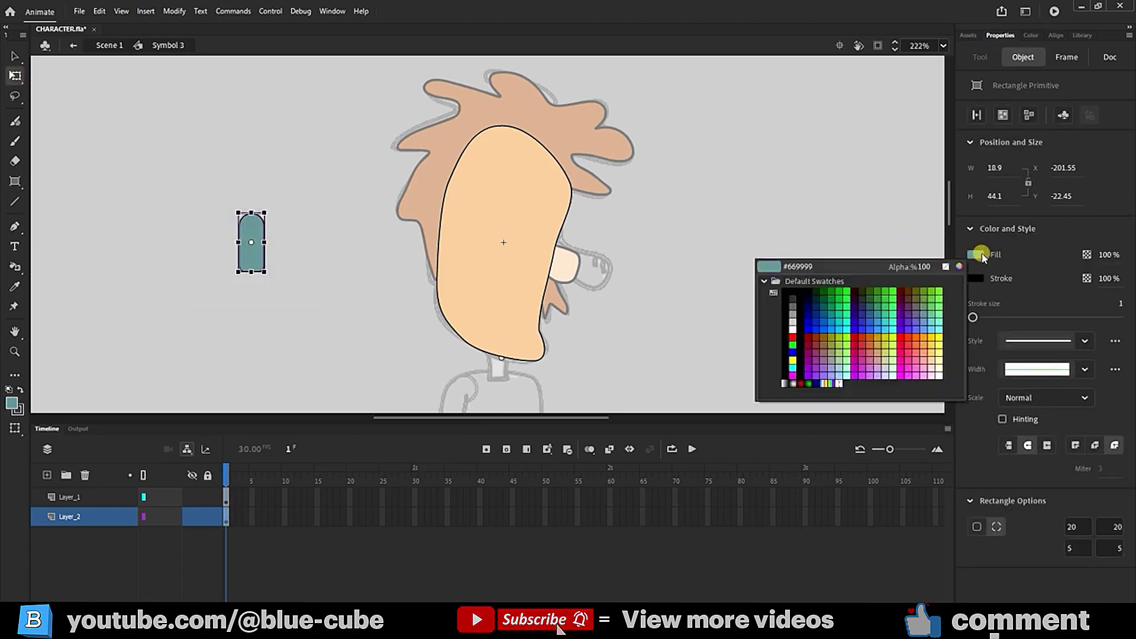
{"action": "left_click", "coordinate": [938, 356]}
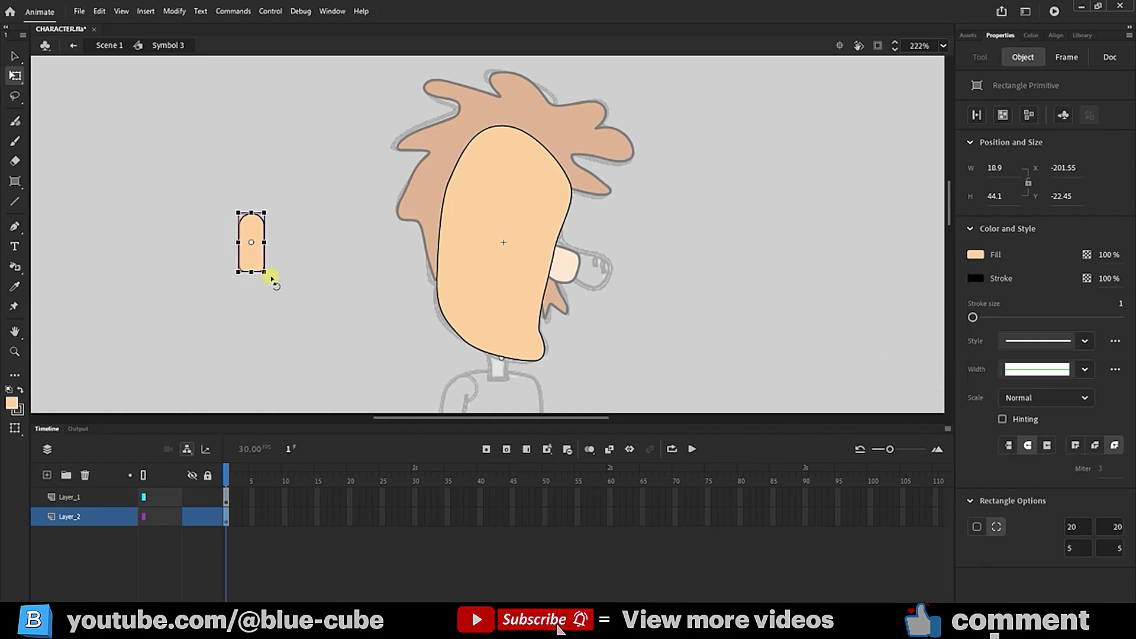
- Move the rectangle in place onto a new layer below the face layer Layer_1, and delete Layer_2
{"action": "key", "text": "ctrl+x"}
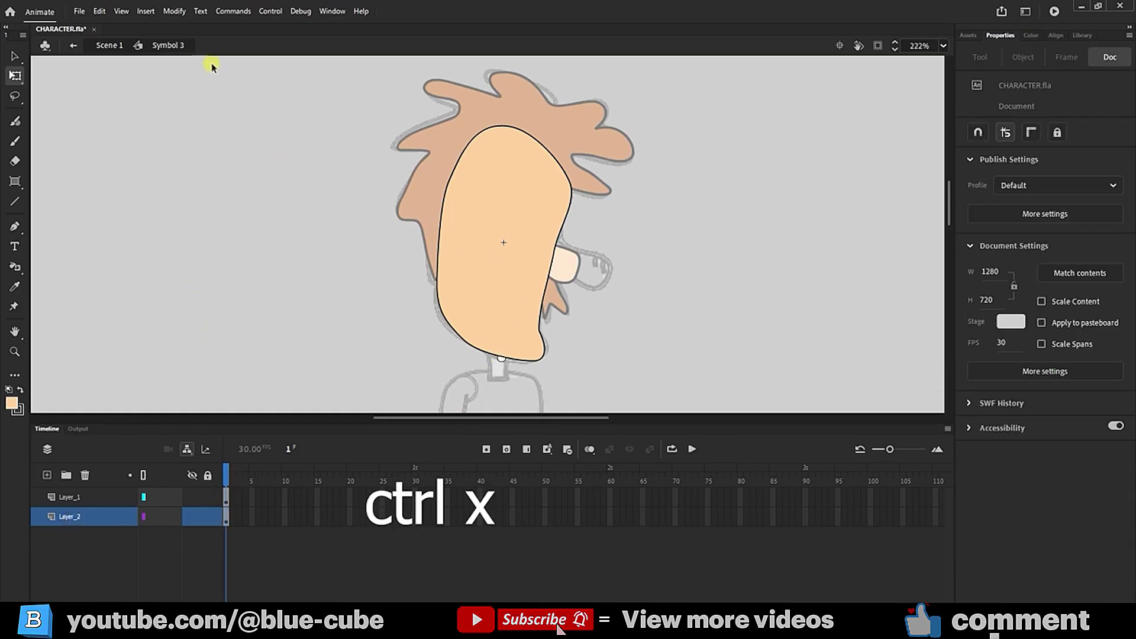
{"action": "left_click", "coordinate": [47, 475]}
{"action": "left_click", "coordinate": [86, 499]}
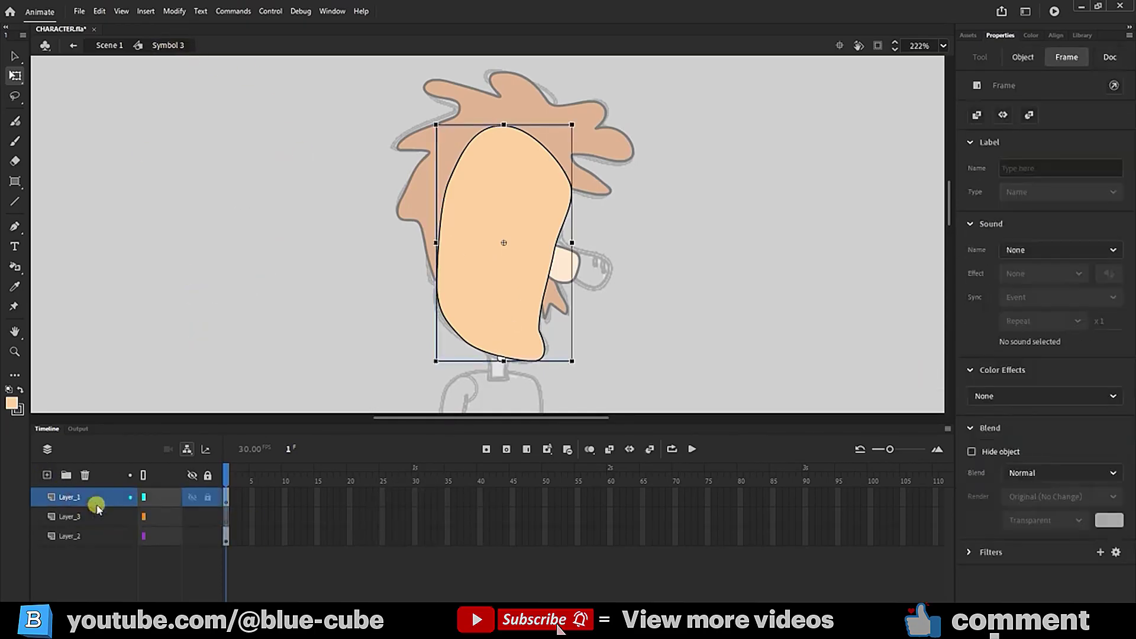
{"action": "left_click", "coordinate": [89, 535]}
{"action": "left_click", "coordinate": [85, 475]}
{"action": "left_click", "coordinate": [77, 511]}
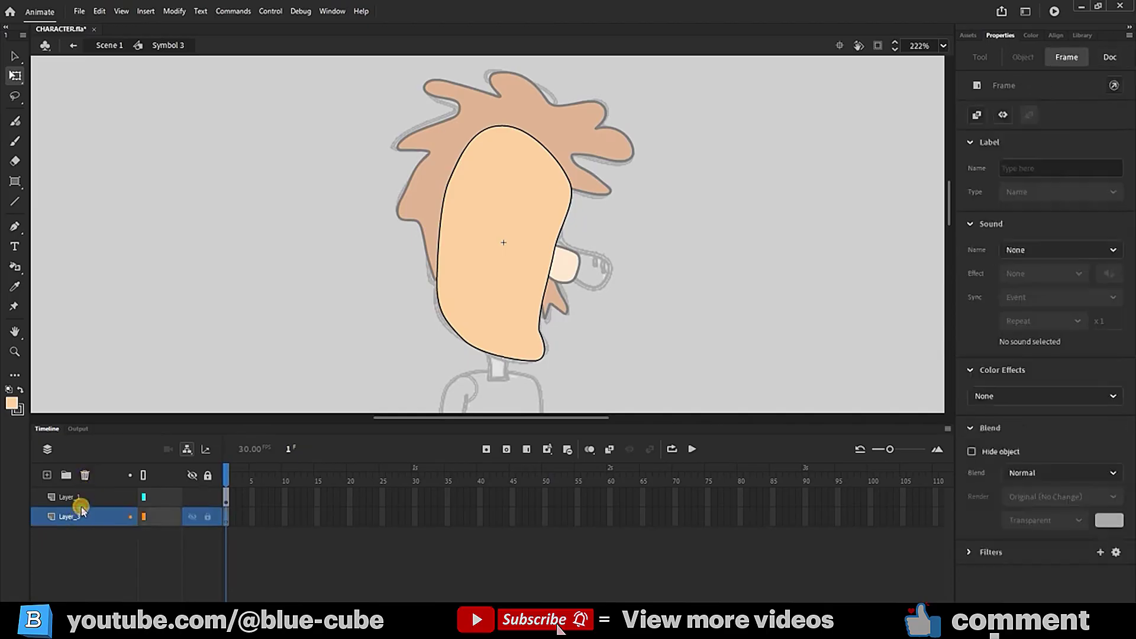
{"action": "left_click", "coordinate": [499, 322]}
{"action": "left_click", "coordinate": [83, 518]}
{"action": "left_click_drag", "start_coordinate": [82, 517], "coordinate": [115, 540]}
{"action": "key", "text": "ctrl+shift+v"}
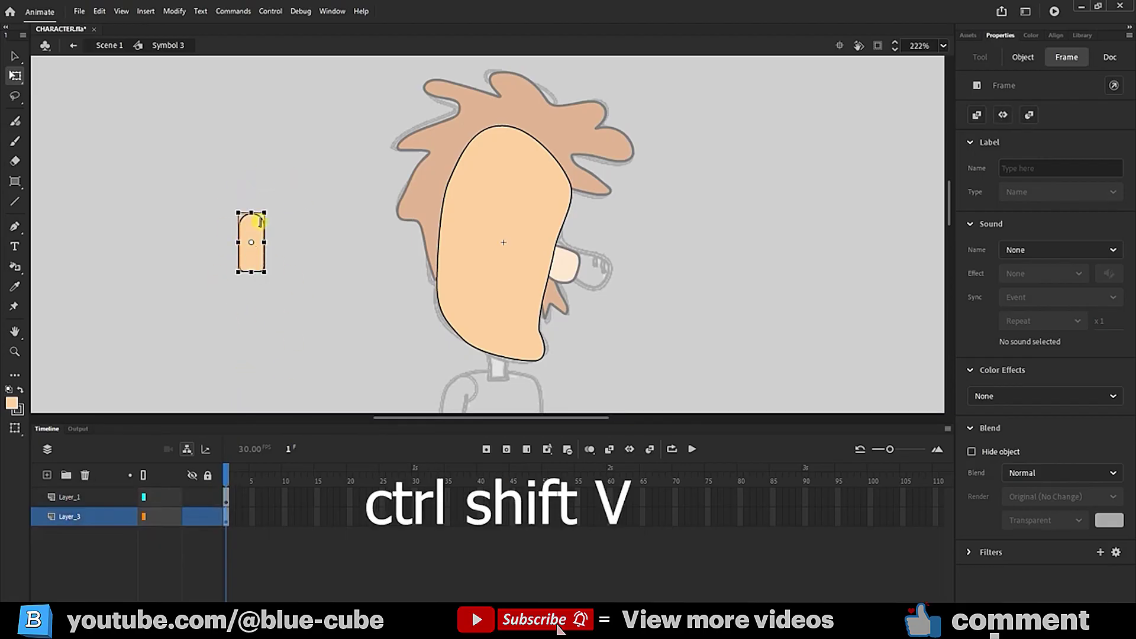
- Move the skin-coloured rectangle under the chin, over the sketched neck
{"action": "left_click", "coordinate": [77, 498]}
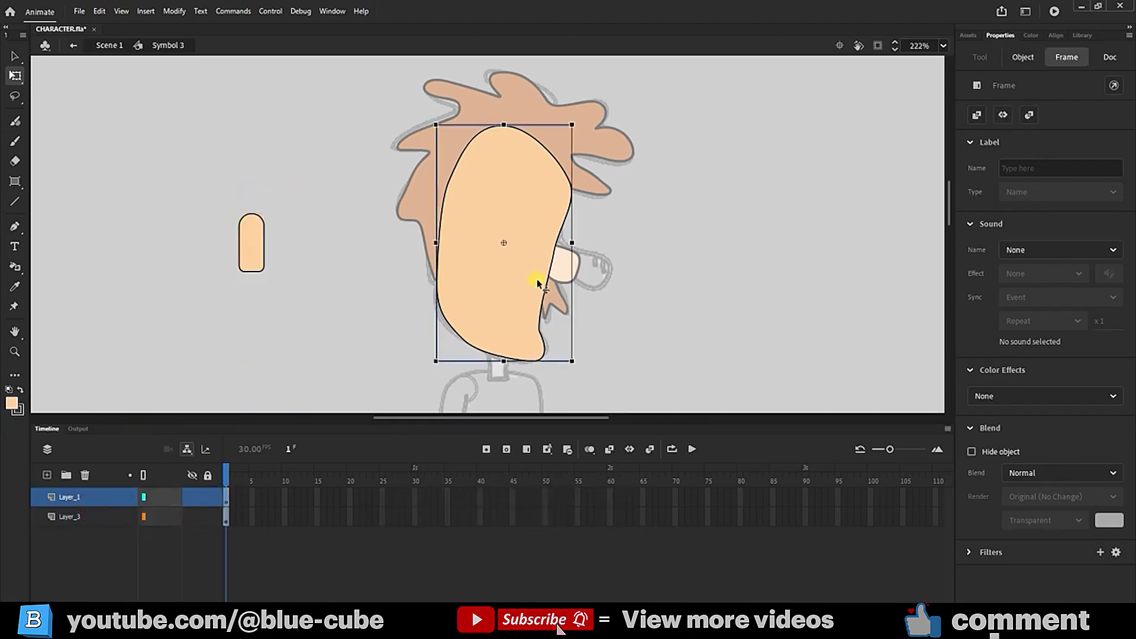
{"action": "left_click", "coordinate": [246, 260]}
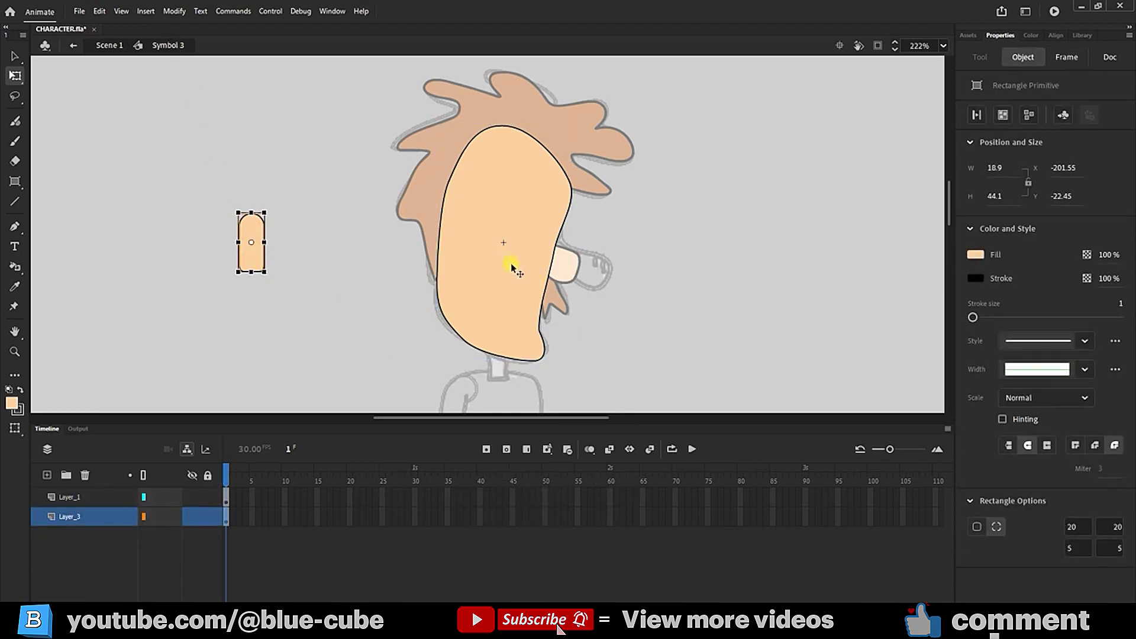
{"action": "left_click_drag", "start_coordinate": [265, 271], "coordinate": [497, 369]}
- Resize the neck rectangle to about 14.6 wide and 34.1 high, aligning it with the neck in the sketch
{"action": "scroll", "coordinate": [133, 321], "scroll_direction": "down", "scroll_amount": 3}
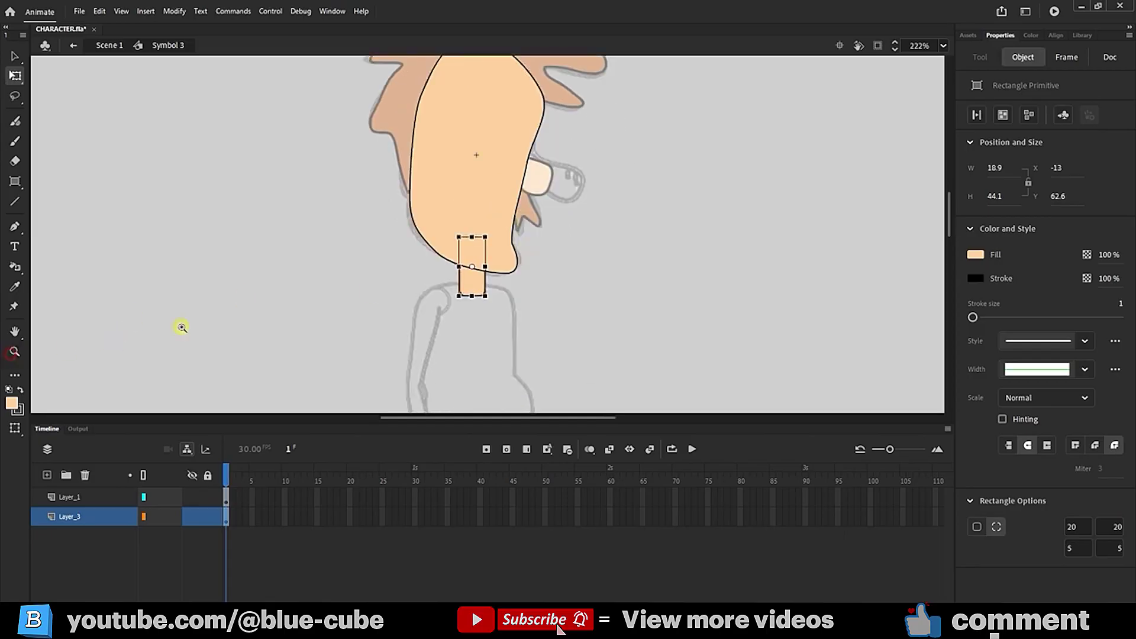
{"action": "left_click_drag", "start_coordinate": [444, 222], "coordinate": [535, 310]}
{"action": "left_click", "coordinate": [14, 76]}
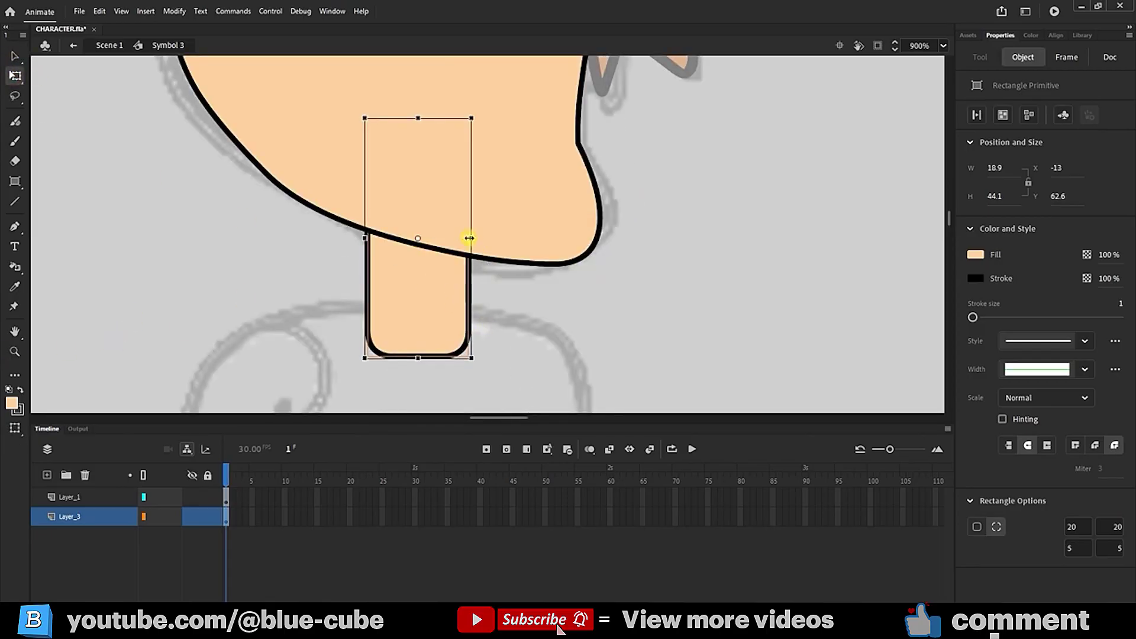
{"action": "left_click_drag", "start_coordinate": [469, 238], "coordinate": [458, 238]}
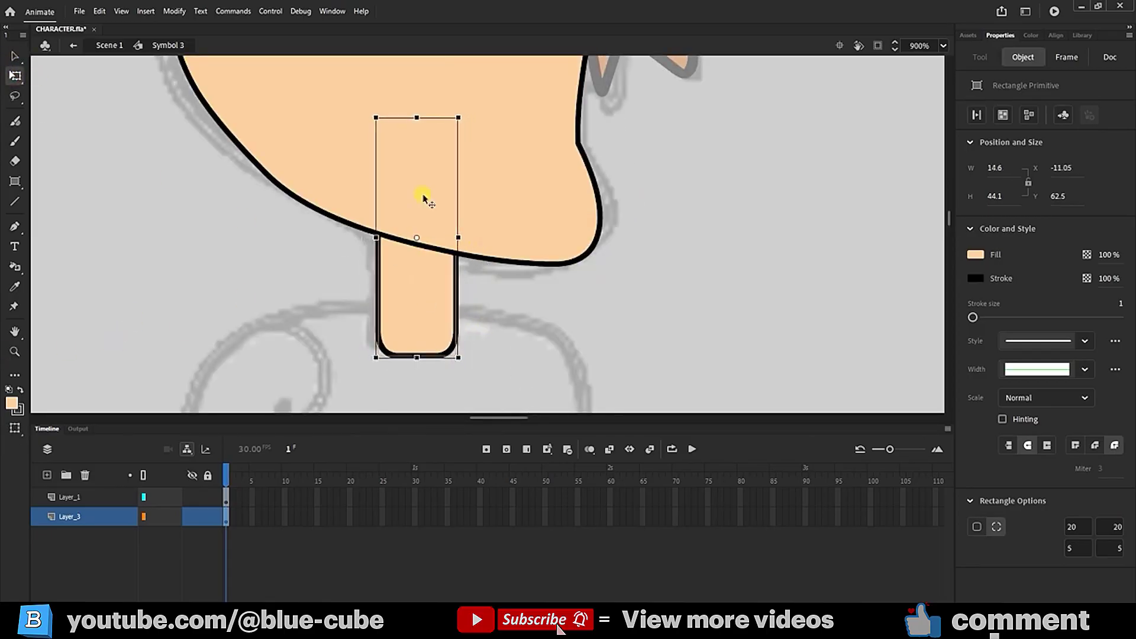
{"action": "left_click_drag", "start_coordinate": [417, 118], "coordinate": [413, 173]}
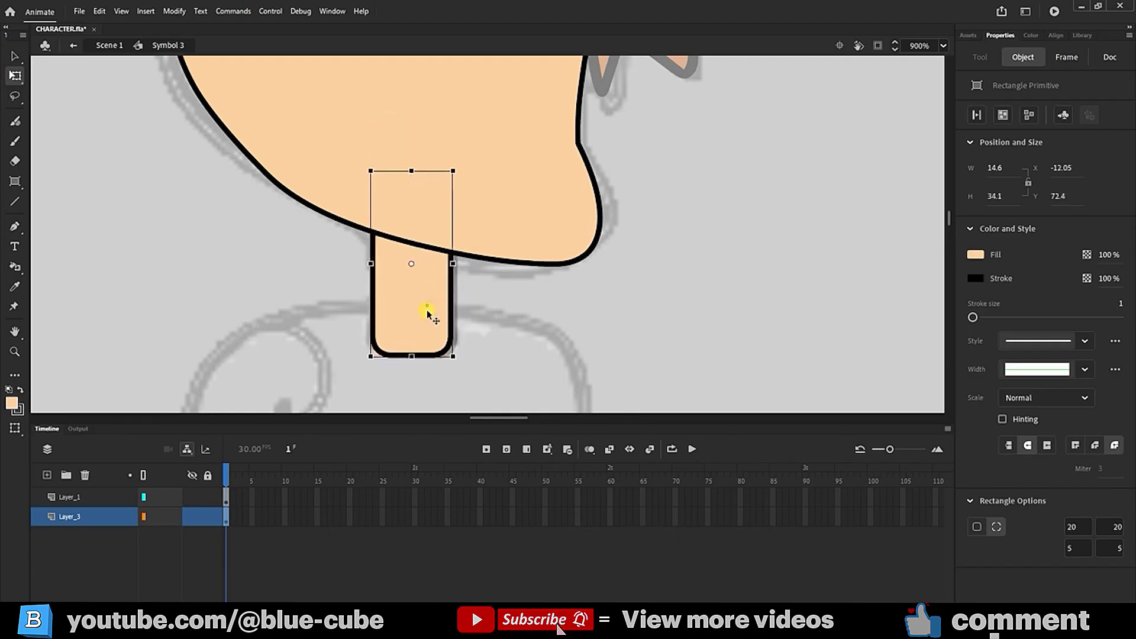
{"action": "left_click", "coordinate": [513, 323]}
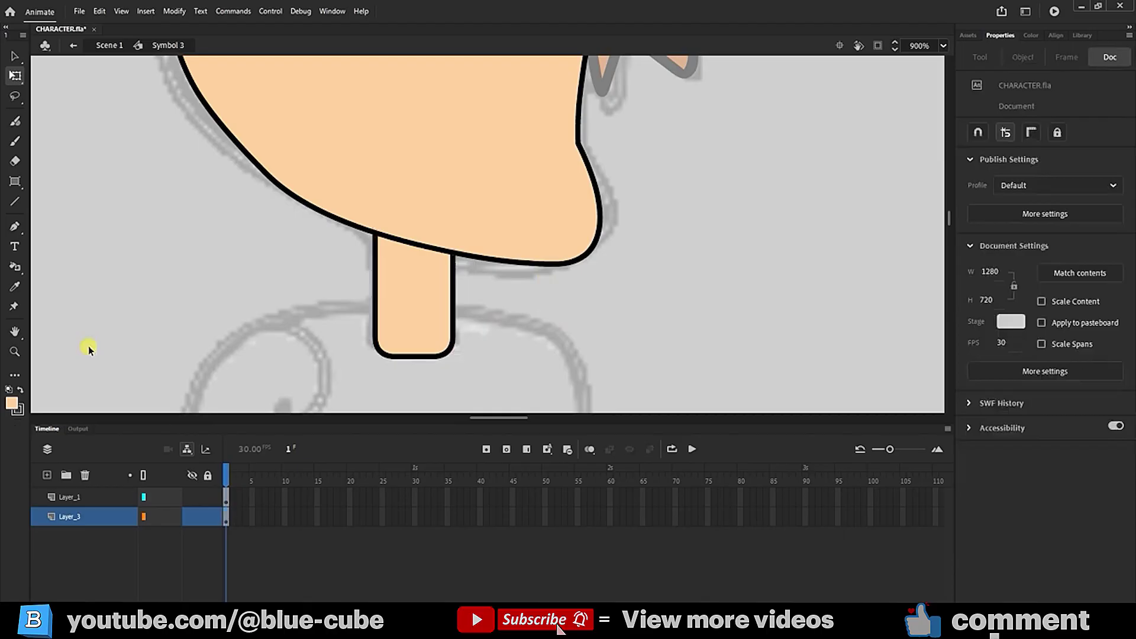
- Return to Scene 1 and select the head symbol with its new neck
{"action": "key", "text": "ctrl+1"}
{"action": "left_click", "coordinate": [109, 46]}
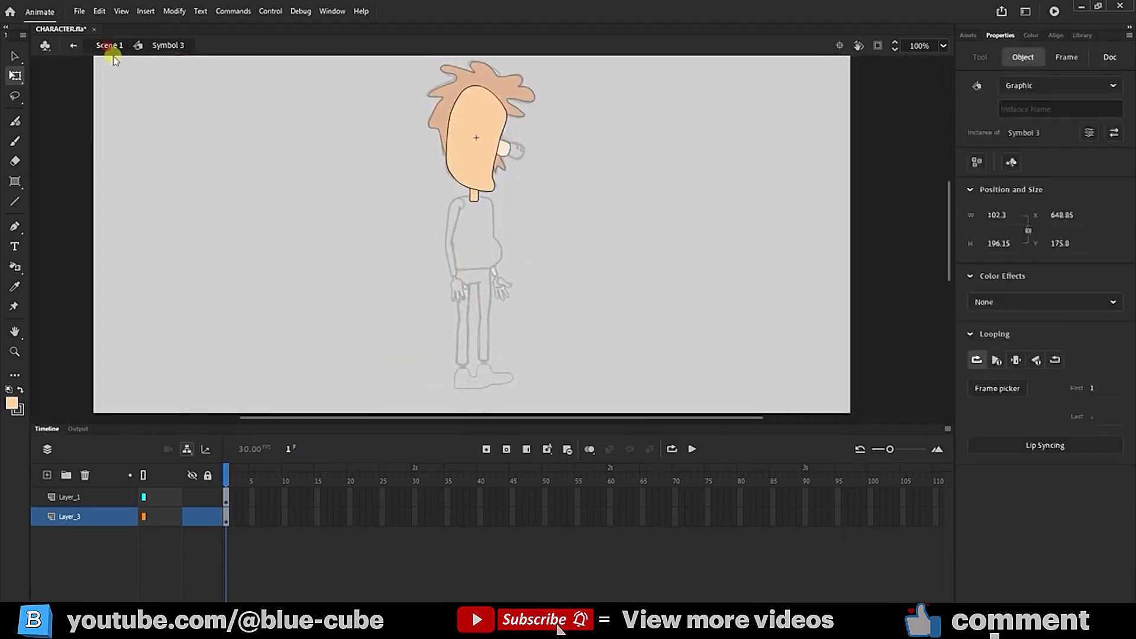
{"action": "left_click", "coordinate": [498, 216]}
{"action": "left_click", "coordinate": [588, 170]}
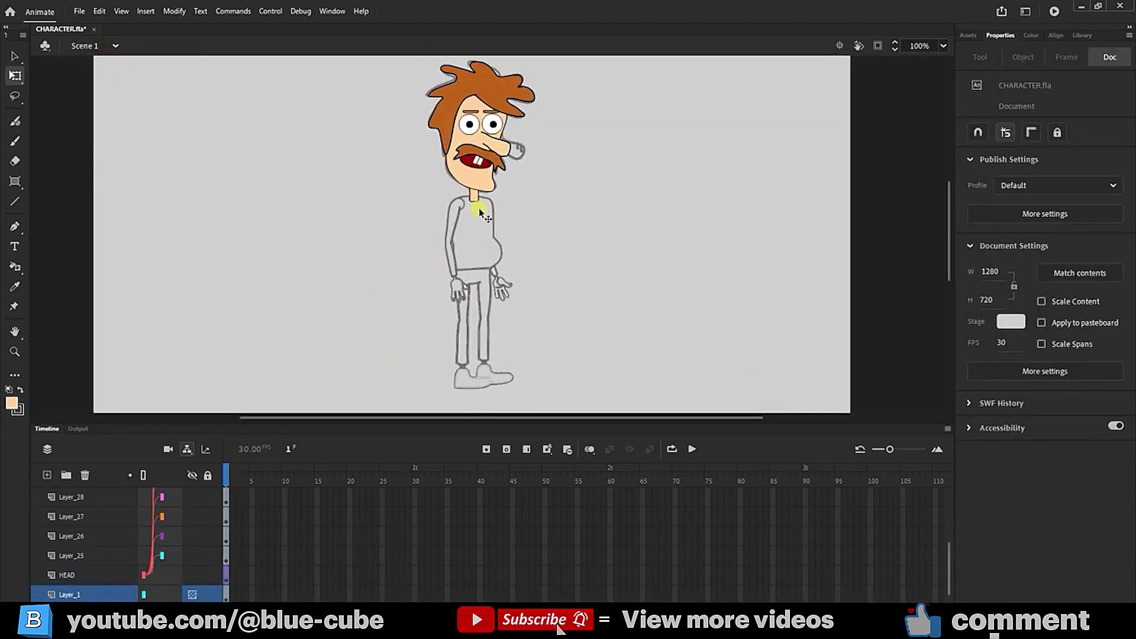
{"action": "left_click", "coordinate": [480, 207]}
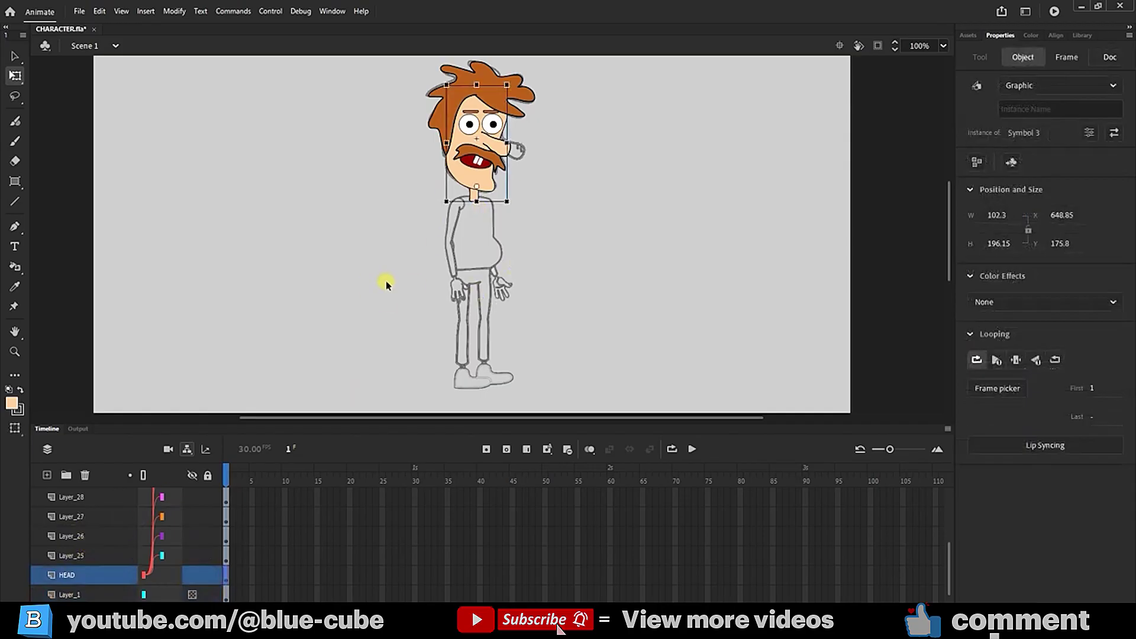
- Create a layer folder above Layer_2 at the top of the layer stack and name it BODY
{"action": "scroll", "coordinate": [120, 548], "scroll_direction": "up", "scroll_amount": 5}
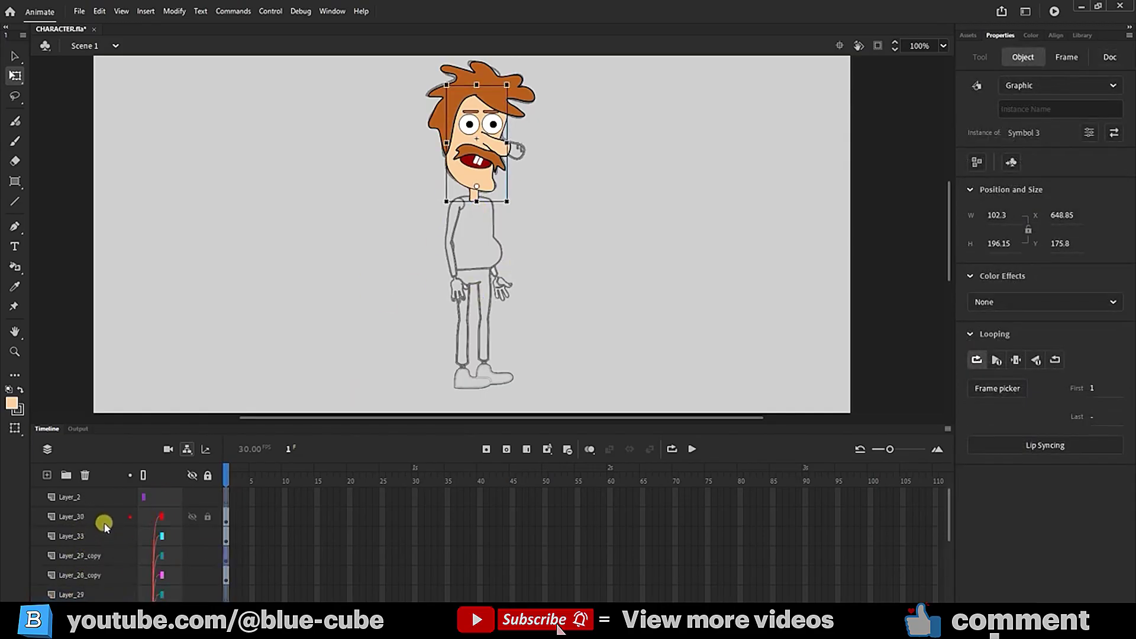
{"action": "left_click", "coordinate": [75, 497]}
{"action": "left_click", "coordinate": [66, 477]}
{"action": "double_click", "coordinate": [74, 495]}
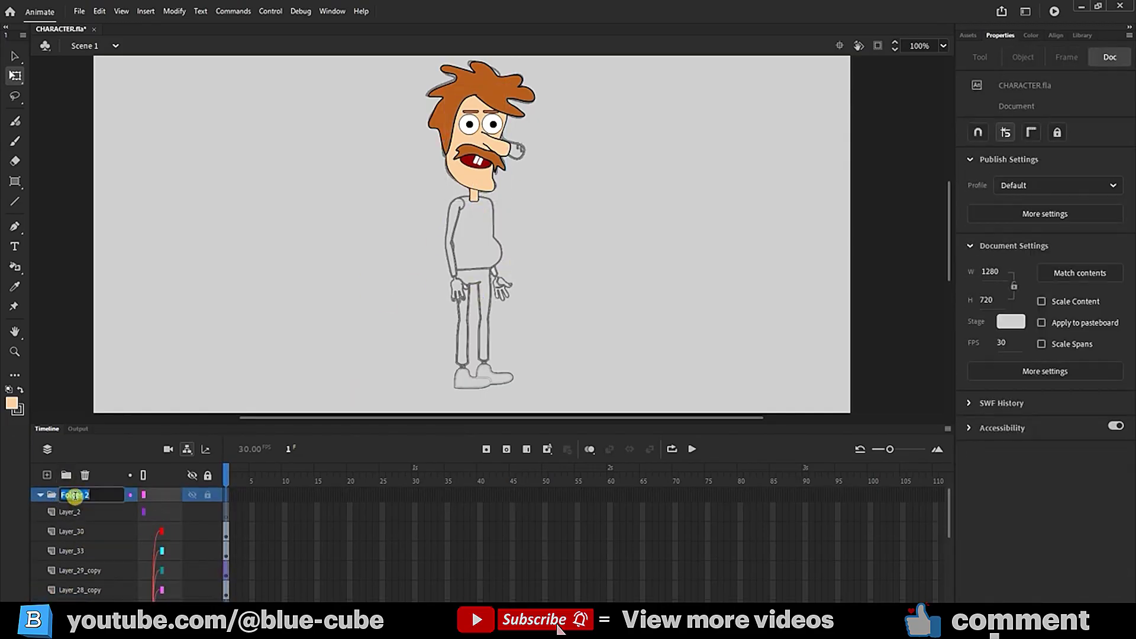
{"action": "type", "text": "BODY"}
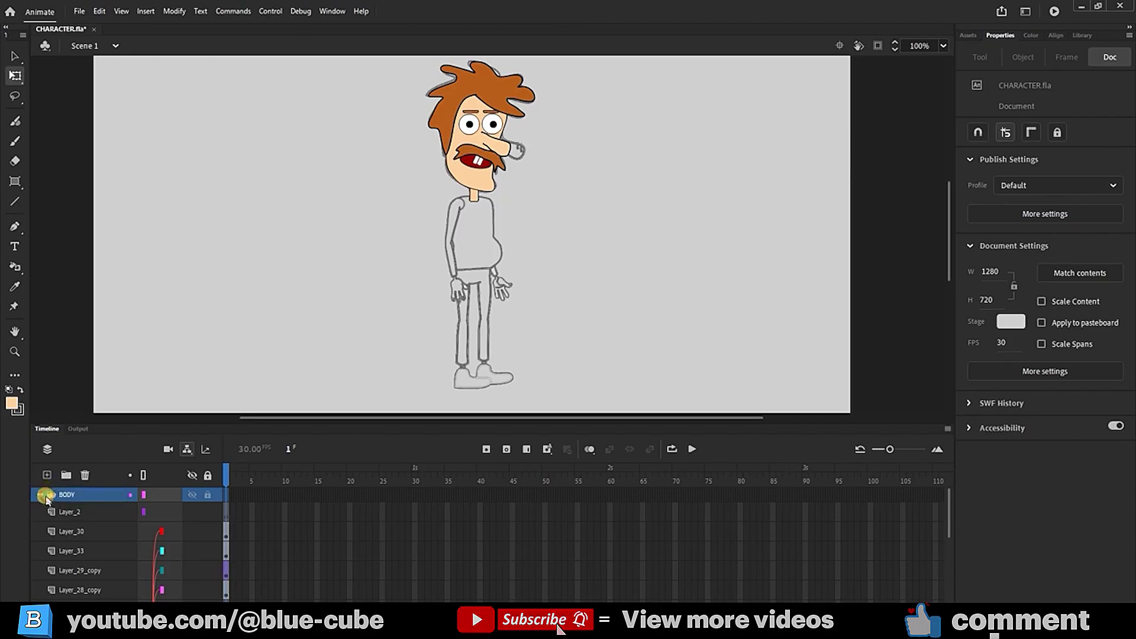
- Move all layers from Layer_2 down to HEAD into the BODY folder and collapse the folder
{"action": "left_click", "coordinate": [71, 511]}
{"action": "scroll", "coordinate": [74, 514], "scroll_direction": "down", "scroll_amount": 5}
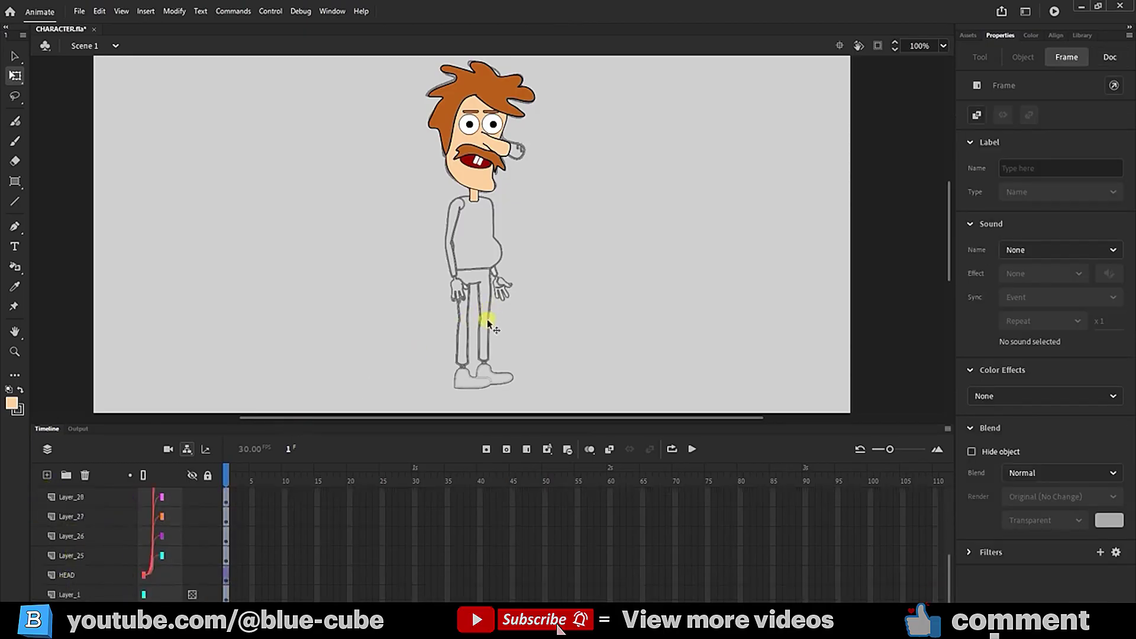
{"action": "scroll", "coordinate": [83, 551], "scroll_direction": "up", "scroll_amount": 2}
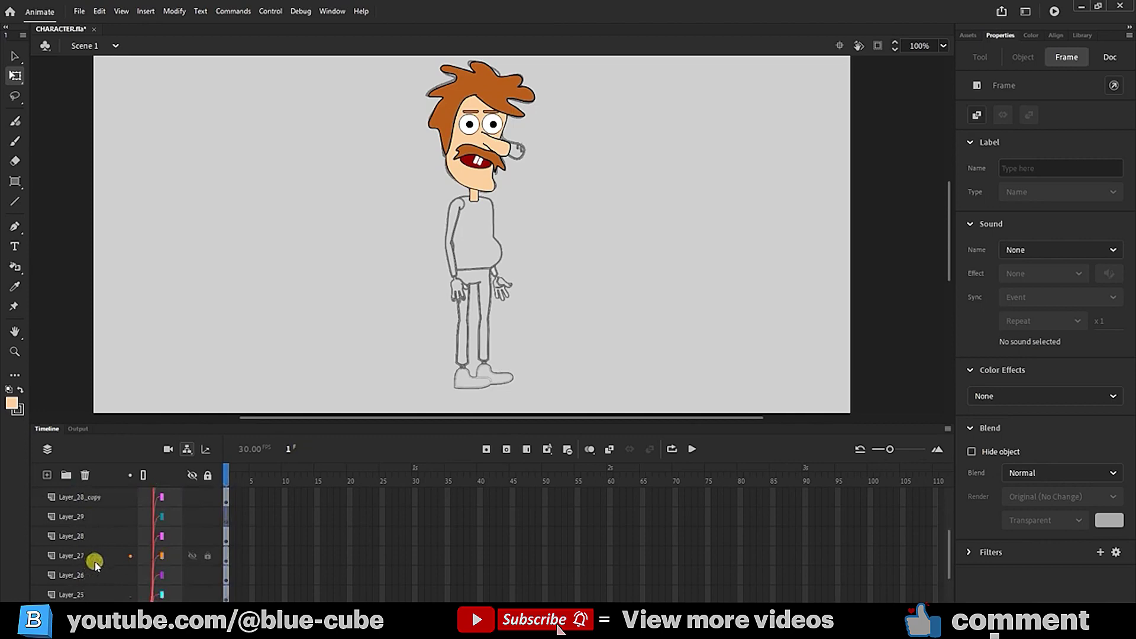
{"action": "scroll", "coordinate": [77, 583], "scroll_direction": "down", "scroll_amount": 2}
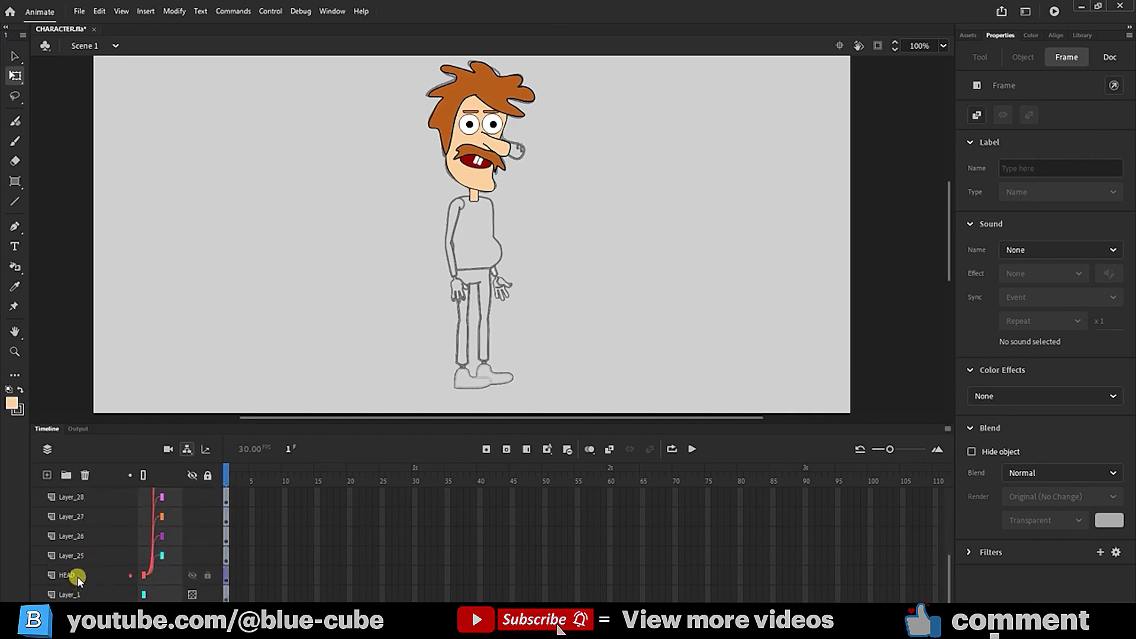
{"action": "left_click_drag", "start_coordinate": [78, 580], "coordinate": [66, 497]}
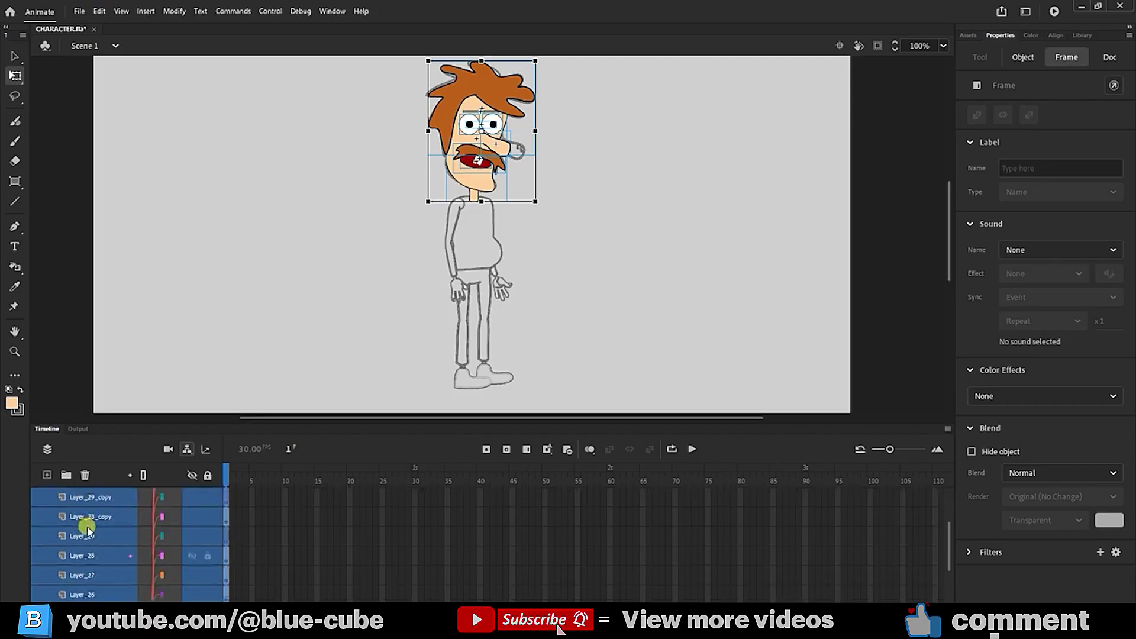
{"action": "left_click", "coordinate": [40, 494]}
- Try moving the whole head away from the sketch, and undo the move
{"action": "left_click_drag", "start_coordinate": [482, 187], "coordinate": [407, 201]}
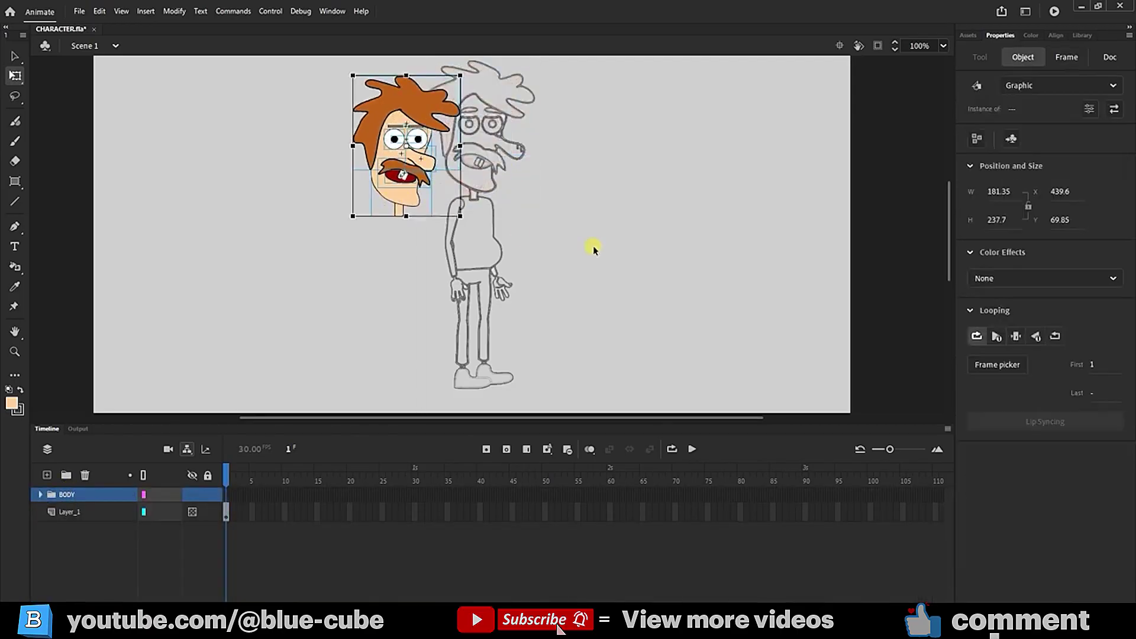
{"action": "key", "text": "ctrl+z"}
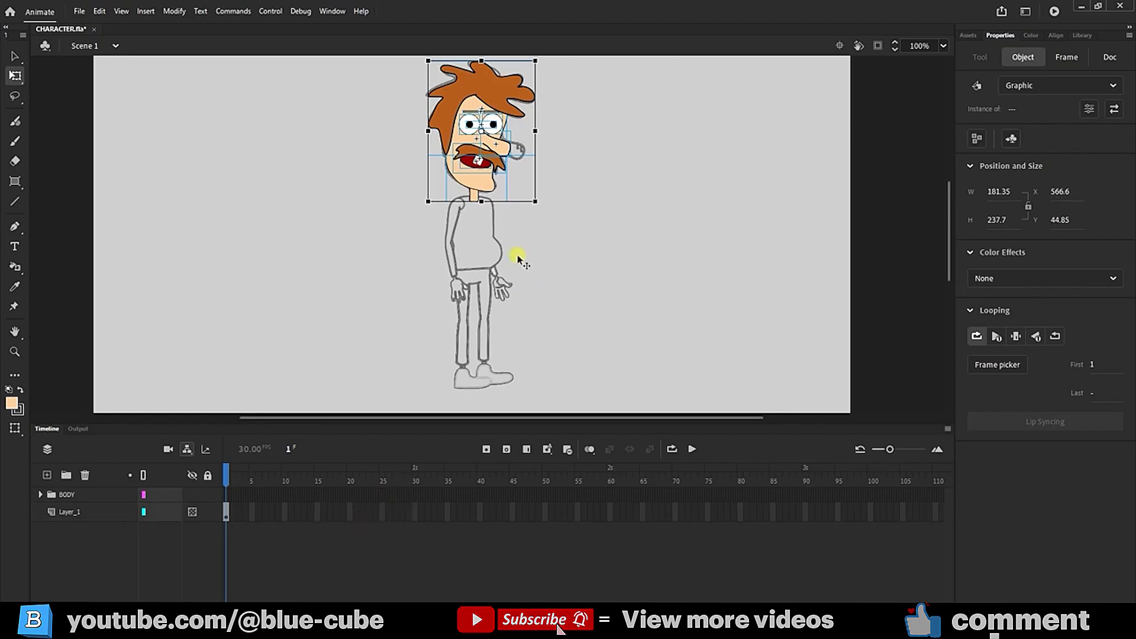
- Detach the Timeline as a smaller floating panel over the stage and hide the Output panel
{"action": "left_click_drag", "start_coordinate": [47, 430], "coordinate": [165, 156]}
{"action": "left_click_drag", "start_coordinate": [895, 152], "coordinate": [771, 160]}
{"action": "left_click_drag", "start_coordinate": [948, 213], "coordinate": [275, 246]}
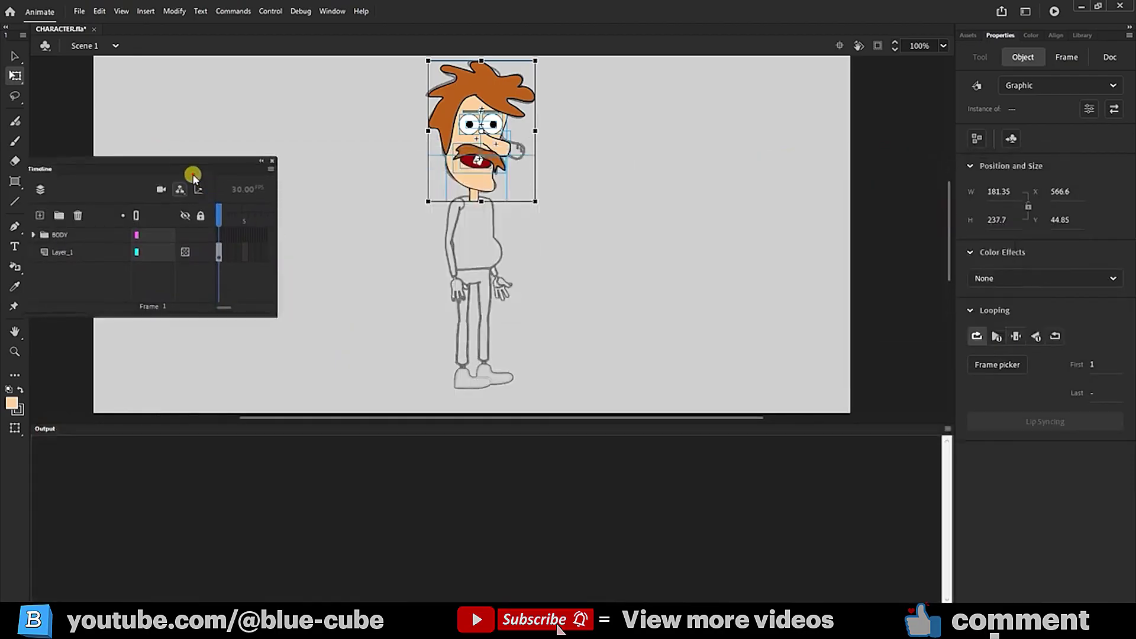
{"action": "left_click_drag", "start_coordinate": [193, 176], "coordinate": [789, 155]}
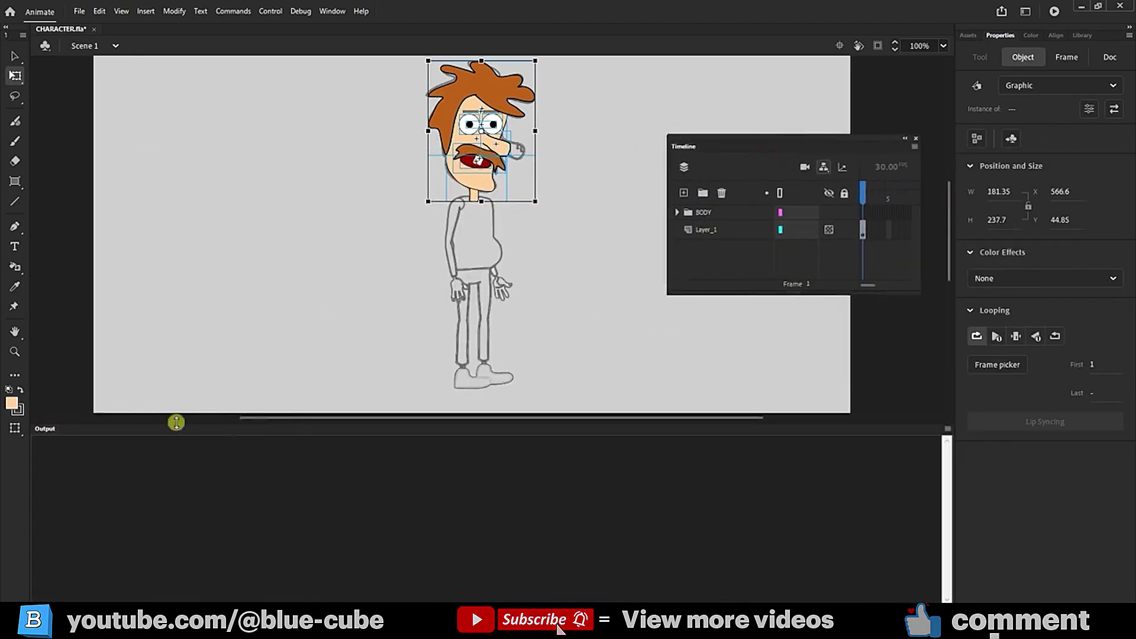
{"action": "left_click", "coordinate": [332, 11]}
{"action": "left_click", "coordinate": [355, 298]}
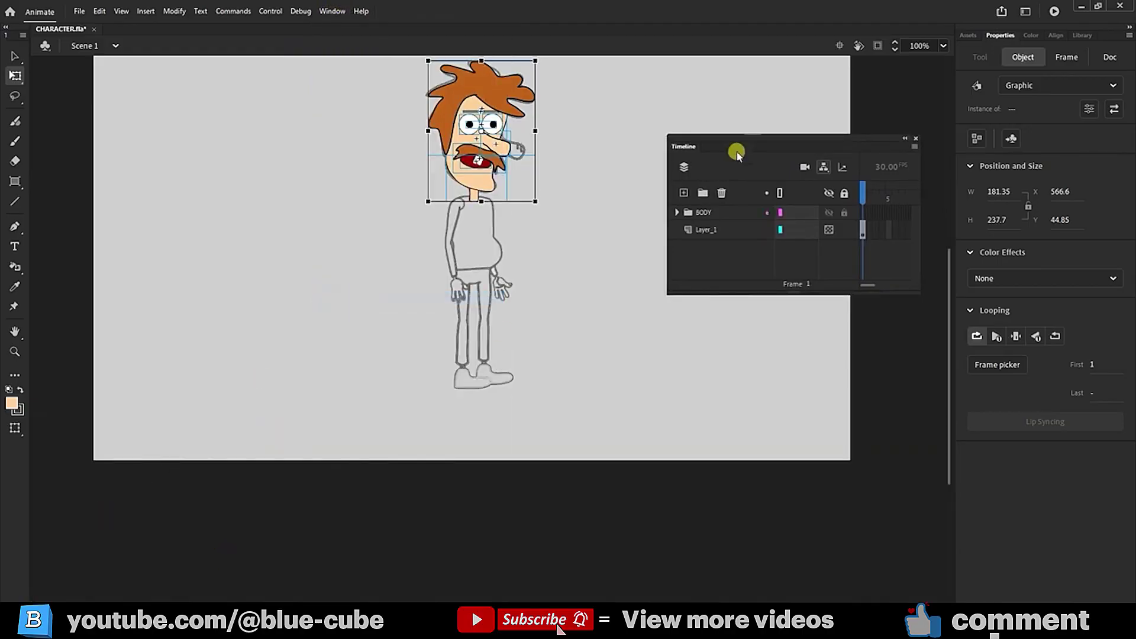
- Narrow the floating Timeline and place it over the empty stage area behind the character's head
{"action": "left_click_drag", "start_coordinate": [918, 233], "coordinate": [868, 233]}
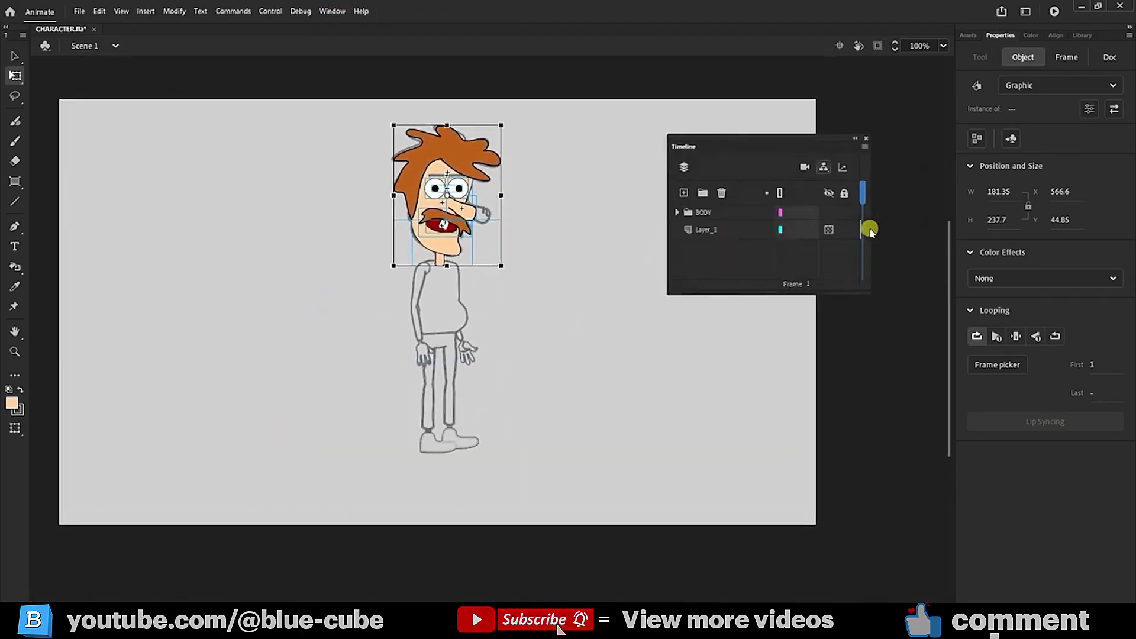
{"action": "left_click", "coordinate": [330, 11]}
{"action": "mouse_move", "coordinate": [393, 439]}
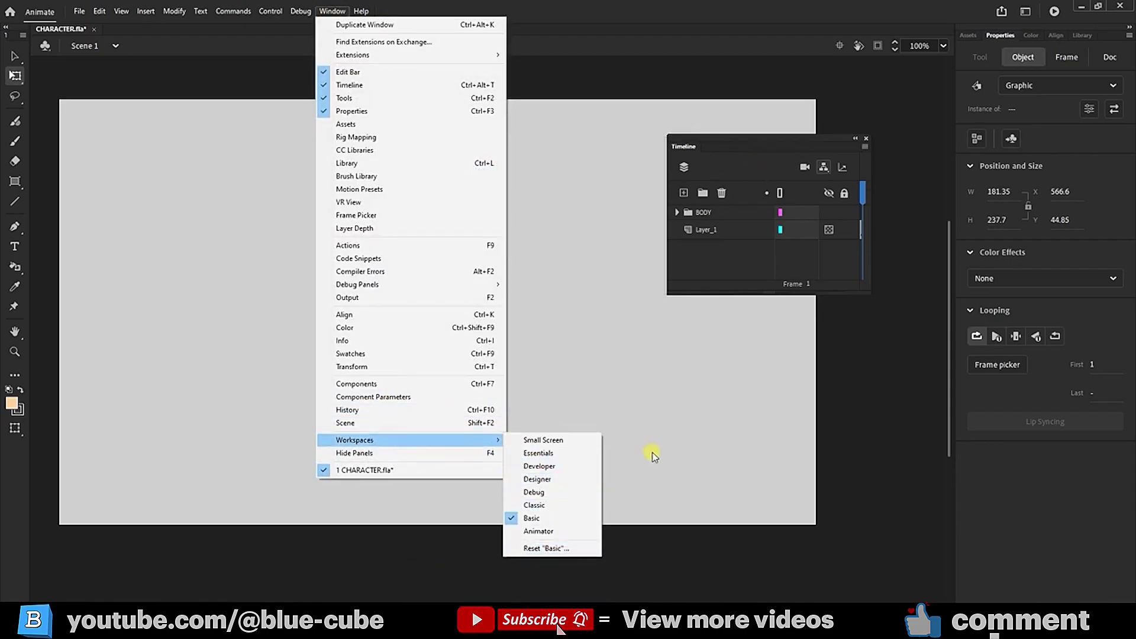
{"action": "left_click_drag", "start_coordinate": [732, 145], "coordinate": [161, 126]}
{"action": "left_click", "coordinate": [748, 147]}
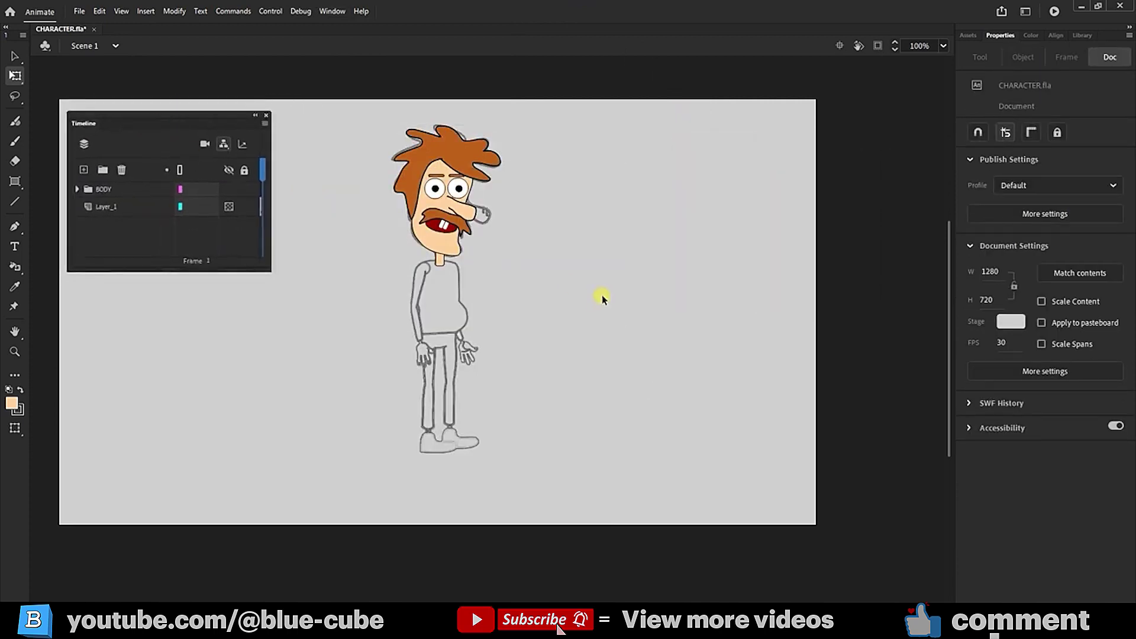
- Add a new layer above the BODY folder and name it body
{"action": "left_click", "coordinate": [84, 170]}
{"action": "double_click", "coordinate": [111, 190]}
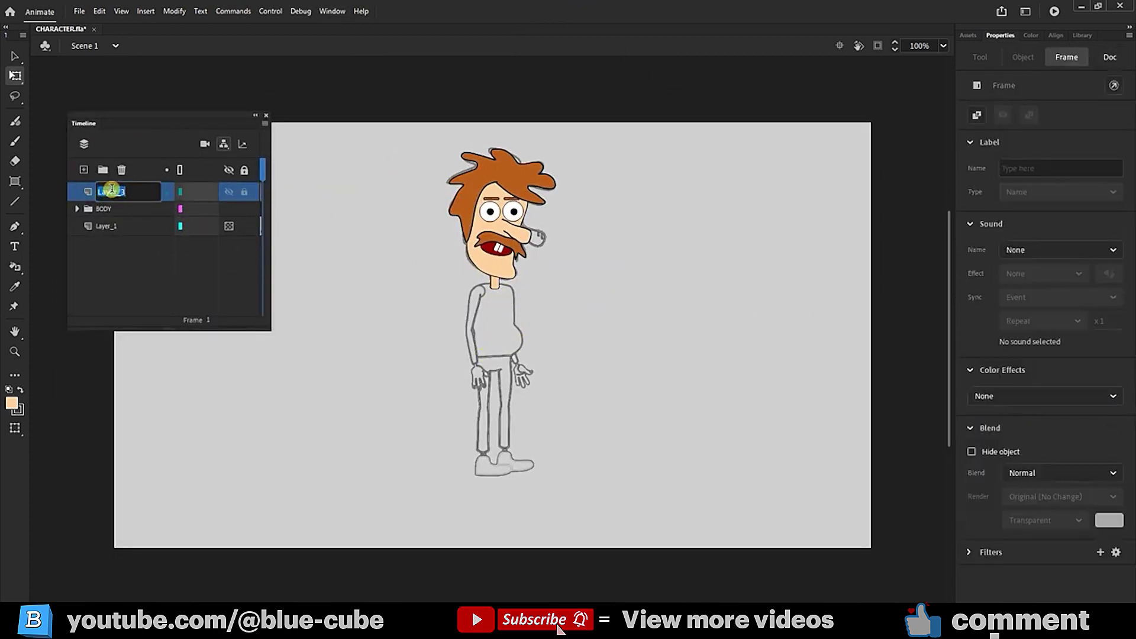
{"action": "type", "text": "body"}
{"action": "key", "text": "Return"}
- Set up the Rectangle Primitive tool with individual corner radii of 10 for both upper corners and 40 for both lower ones
{"action": "left_click", "coordinate": [15, 182]}
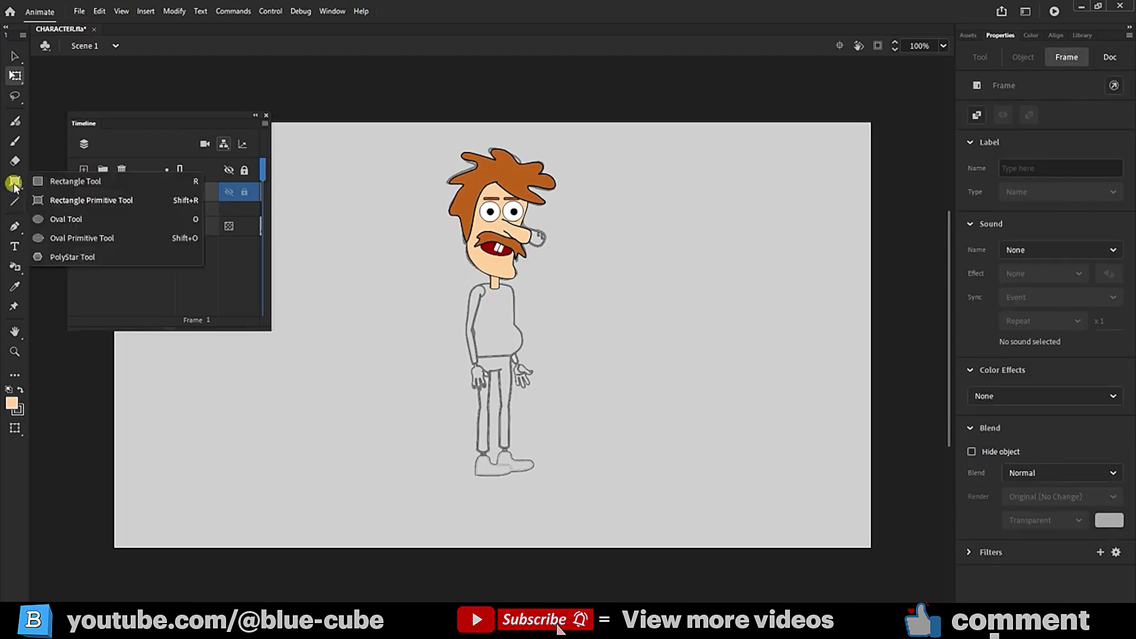
{"action": "left_click", "coordinate": [60, 197]}
{"action": "left_click", "coordinate": [998, 410]}
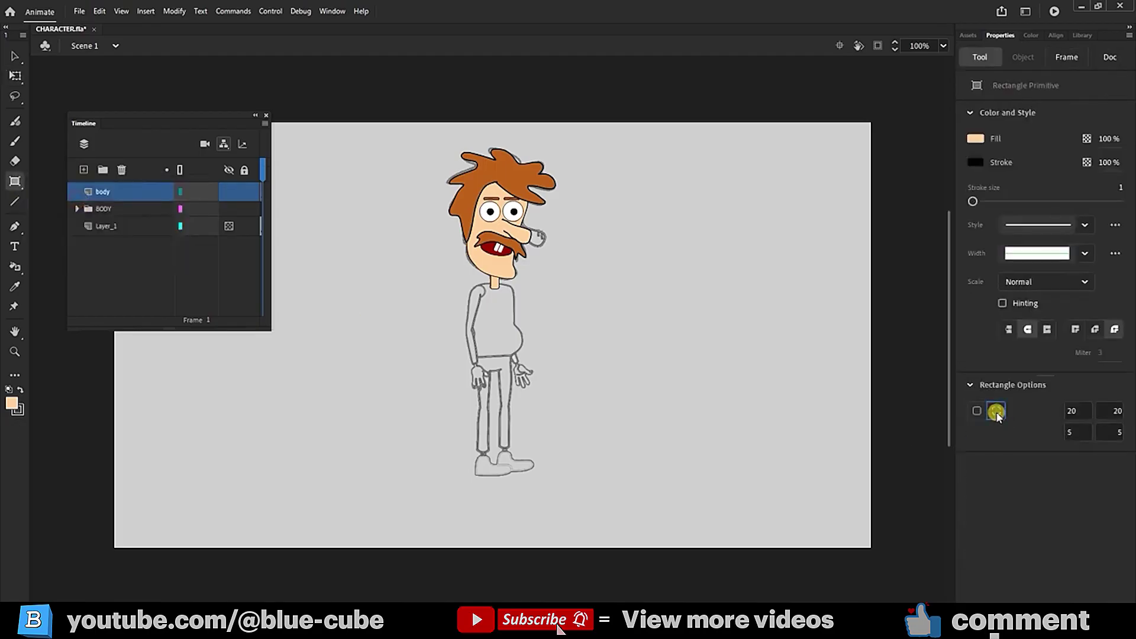
{"action": "left_click", "coordinate": [1074, 411]}
{"action": "type", "text": "10"}
{"action": "left_click", "coordinate": [1112, 410]}
{"action": "type", "text": "10"}
{"action": "left_click", "coordinate": [1074, 432]}
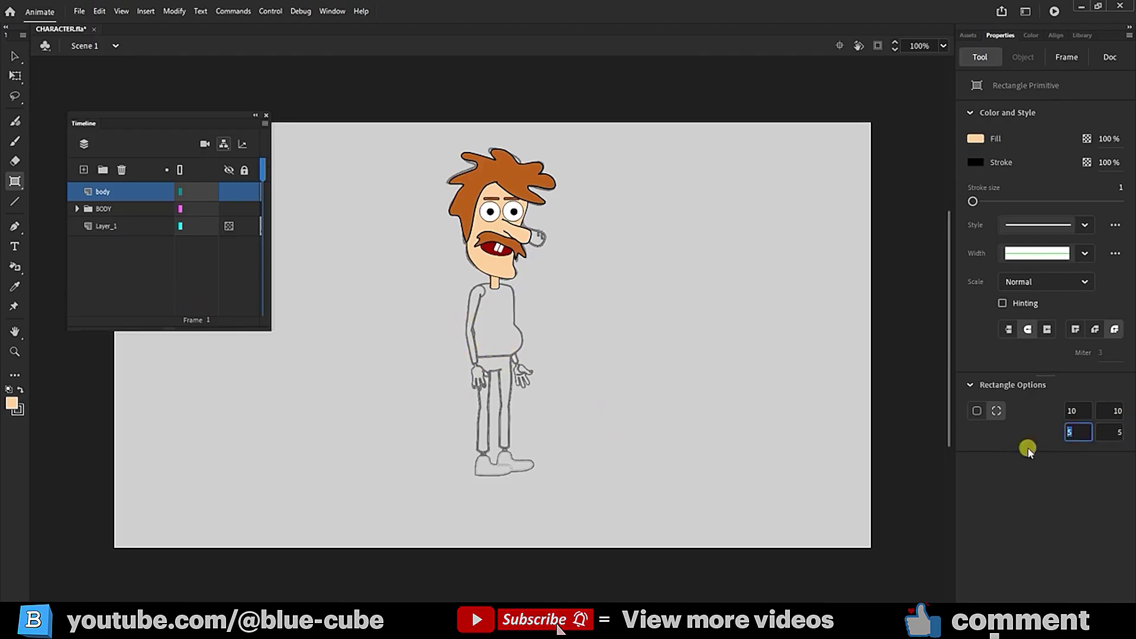
- Draw a rectangle about 72.4 wide and 140.6 high over the sketched torso and align it with the sketch
{"action": "left_click", "coordinate": [14, 351]}
{"action": "left_click_drag", "start_coordinate": [587, 270], "coordinate": [409, 413]}
{"action": "left_click", "coordinate": [15, 181]}
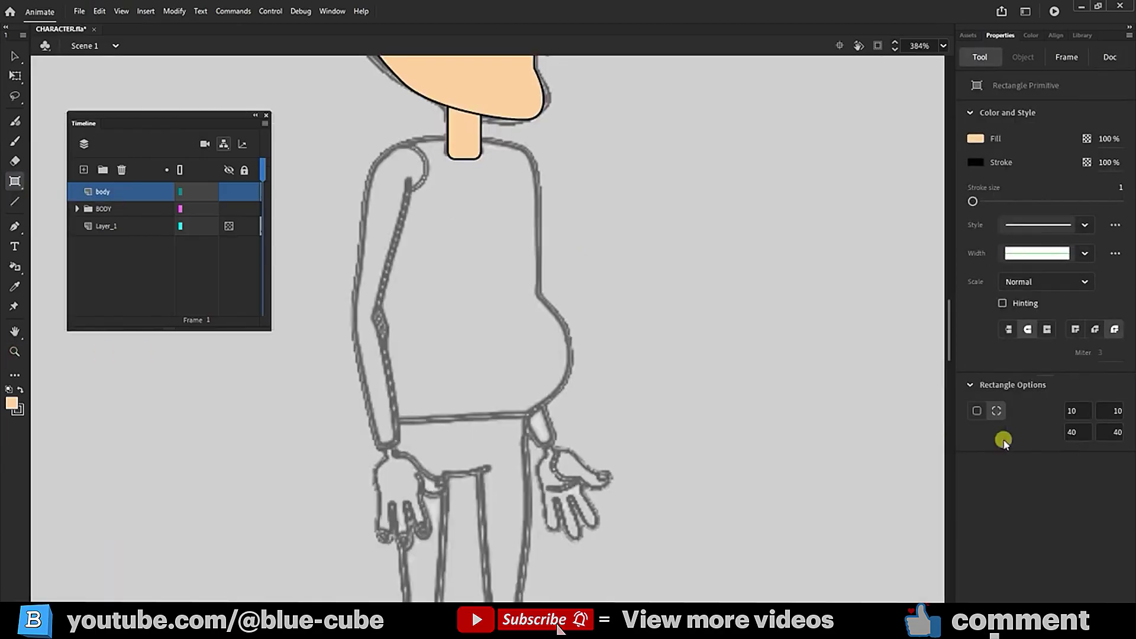
{"action": "mouse_move", "coordinate": [536, 149]}
{"action": "left_mouse_down"}
{"action": "mouse_move", "coordinate": [393, 400]}
{"action": "mouse_move", "coordinate": [385, 464]}
{"action": "mouse_move", "coordinate": [372, 468]}
{"action": "left_mouse_up"}
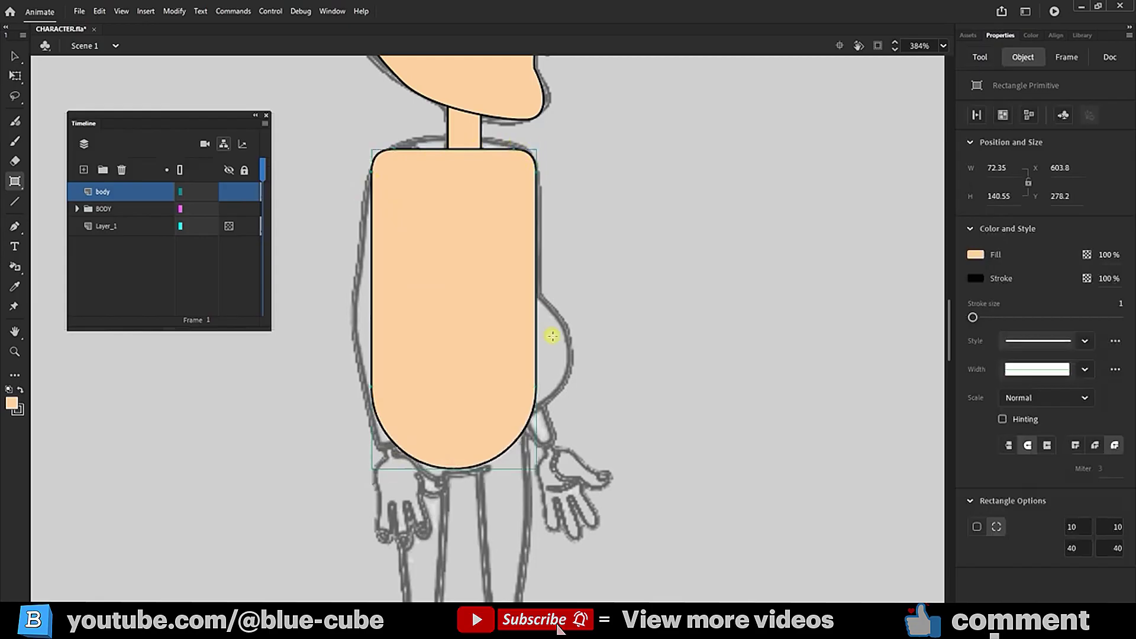
{"action": "left_click", "coordinate": [14, 75]}
{"action": "left_click_drag", "start_coordinate": [416, 266], "coordinate": [421, 265]}
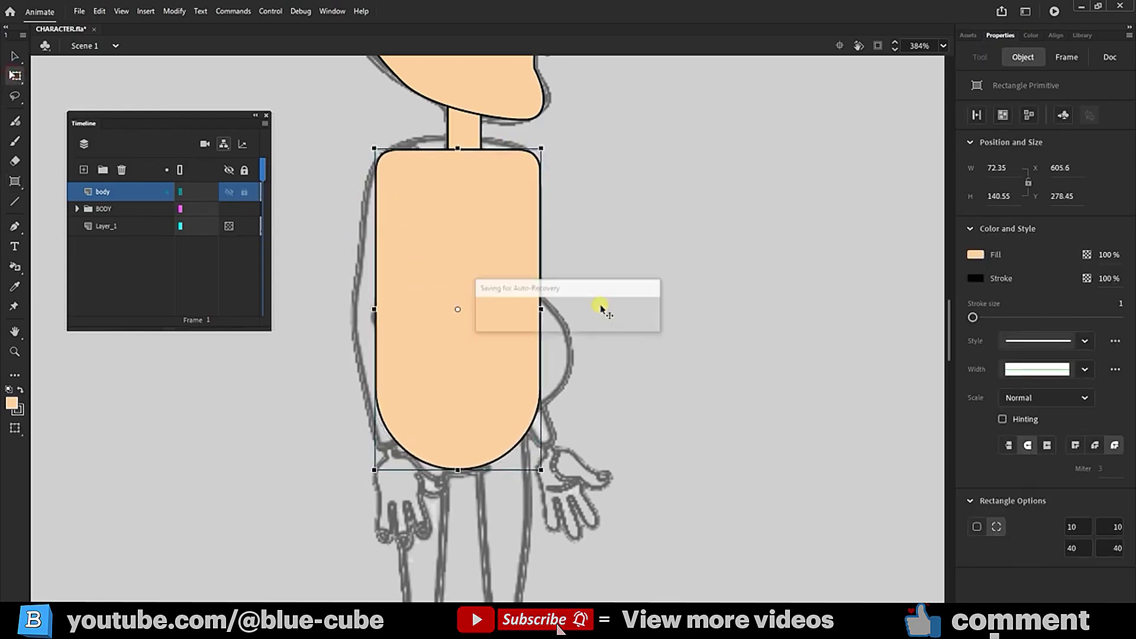
- Convert the neck rectangle inside the head symbol to a symbol and return to Scene 1
{"action": "left_click", "coordinate": [464, 127]}
{"action": "double_click", "coordinate": [465, 131]}
{"action": "right_click", "coordinate": [466, 137]}
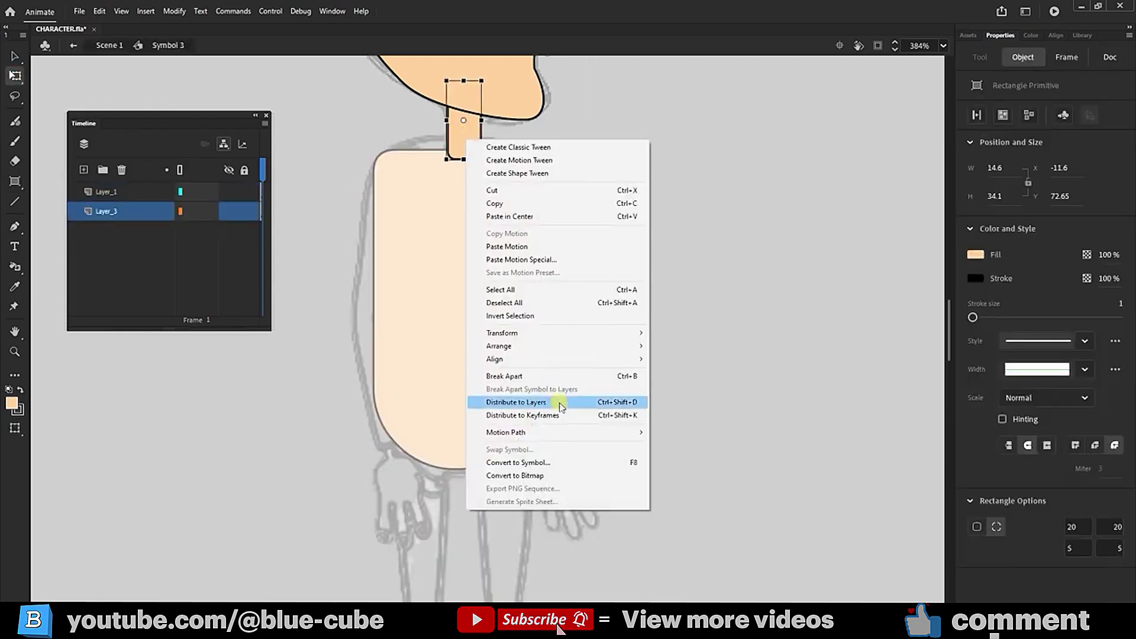
{"action": "left_click", "coordinate": [520, 463]}
{"action": "left_click", "coordinate": [759, 214]}
{"action": "left_click", "coordinate": [109, 45]}
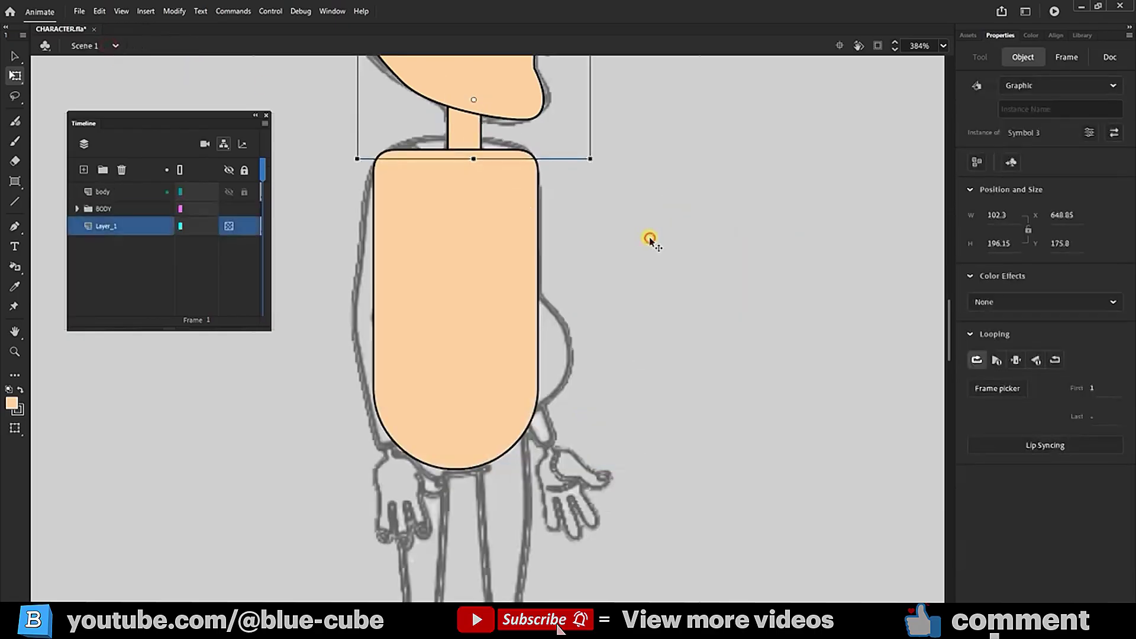
- Change the torso rectangle's fill colour to red
{"action": "left_click", "coordinate": [761, 267]}
{"action": "left_click", "coordinate": [495, 327]}
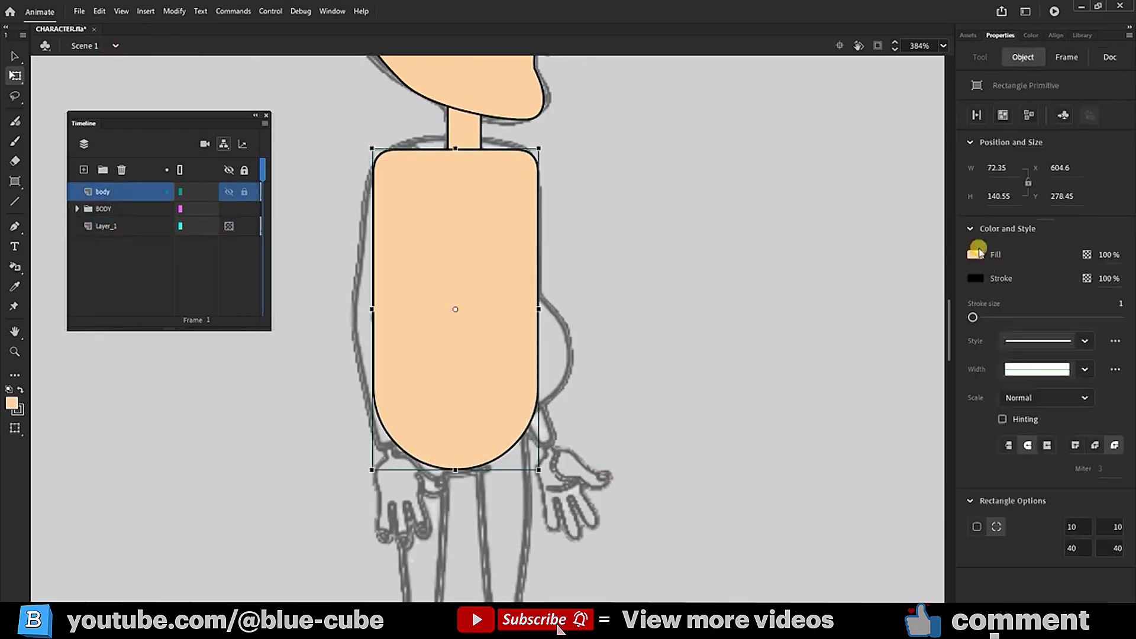
{"action": "left_click", "coordinate": [976, 255]}
{"action": "left_click", "coordinate": [863, 348]}
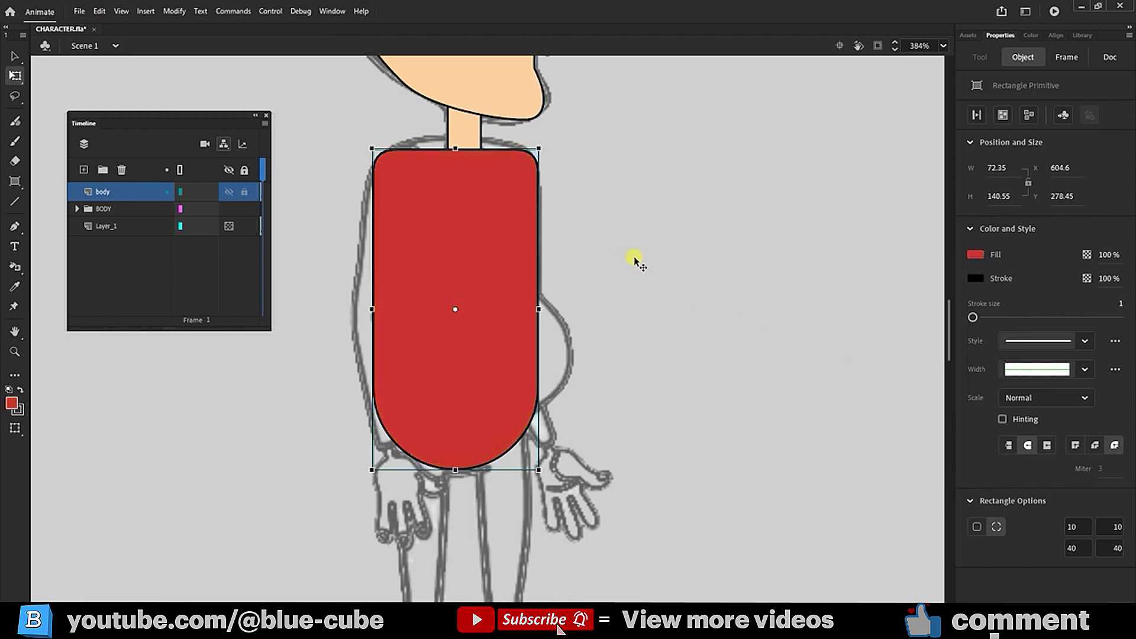
- Convert the torso rectangle to an editable drawing object and bend its upper edge upward to the sketched shoulder line
{"action": "left_click", "coordinate": [13, 58]}
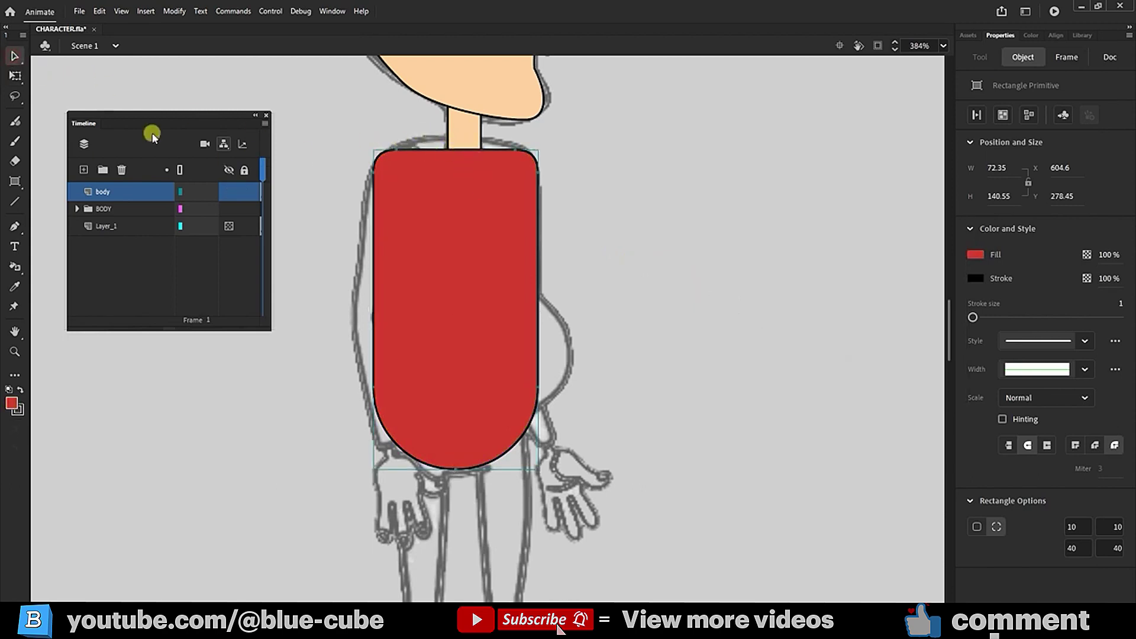
{"action": "key", "text": "q"}
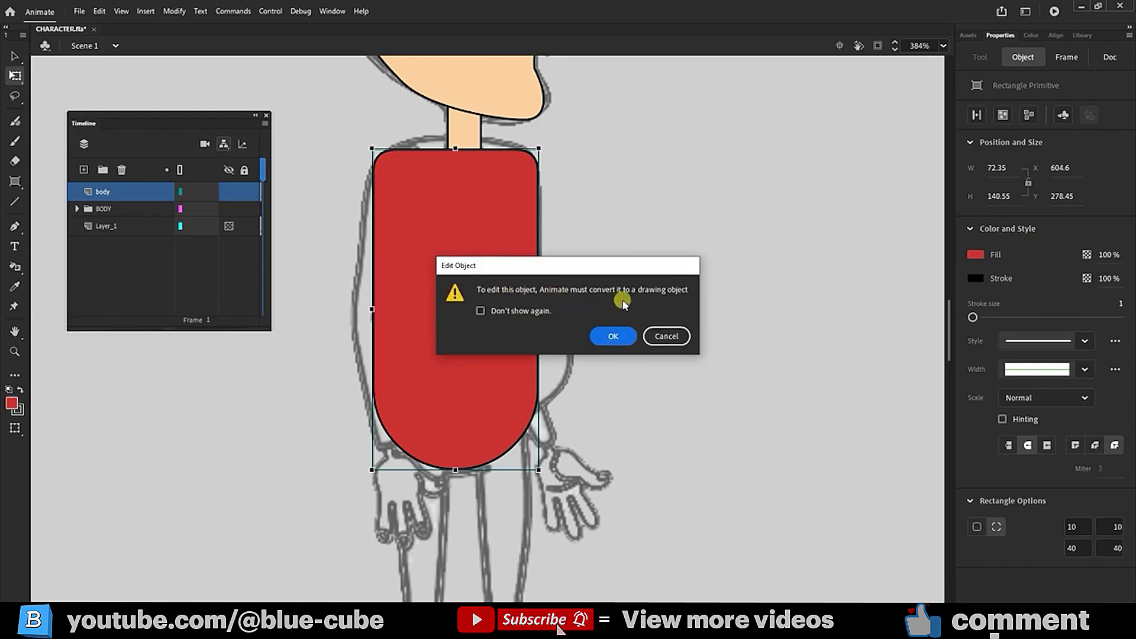
{"action": "left_click", "coordinate": [610, 334]}
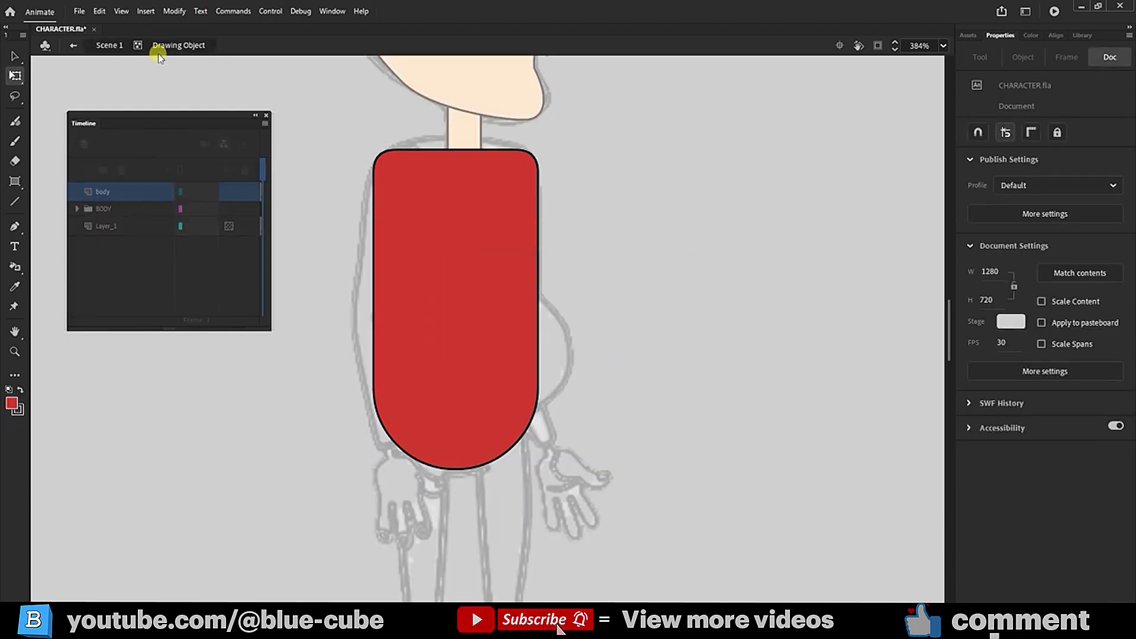
{"action": "double_click", "coordinate": [618, 223]}
{"action": "double_click", "coordinate": [509, 239]}
{"action": "left_click", "coordinate": [15, 56]}
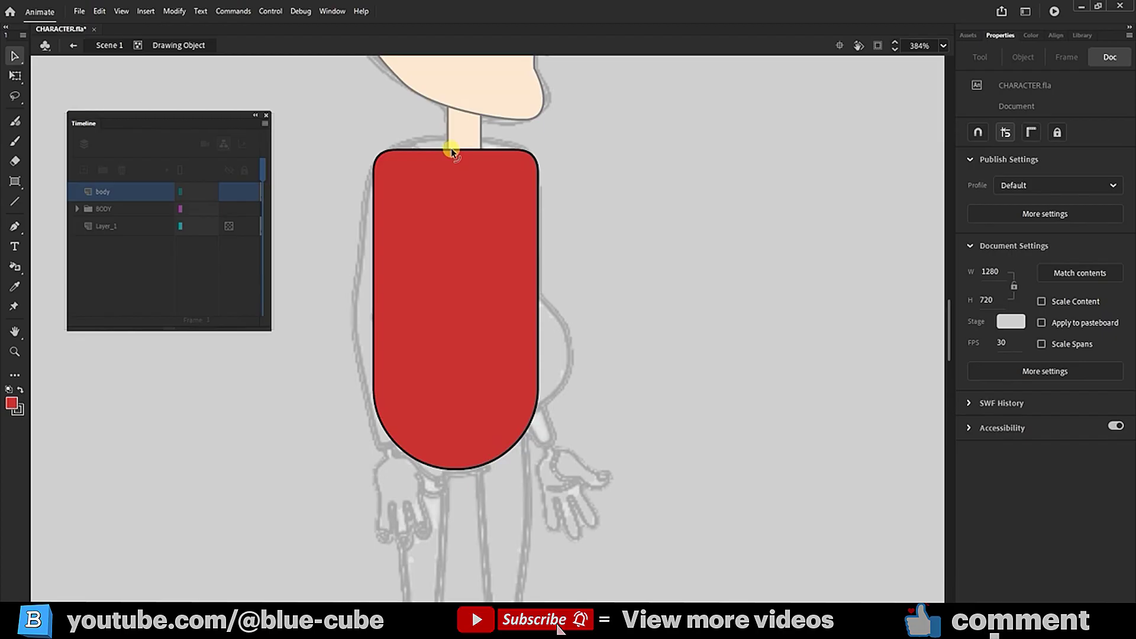
{"action": "left_click_drag", "start_coordinate": [452, 152], "coordinate": [450, 138]}
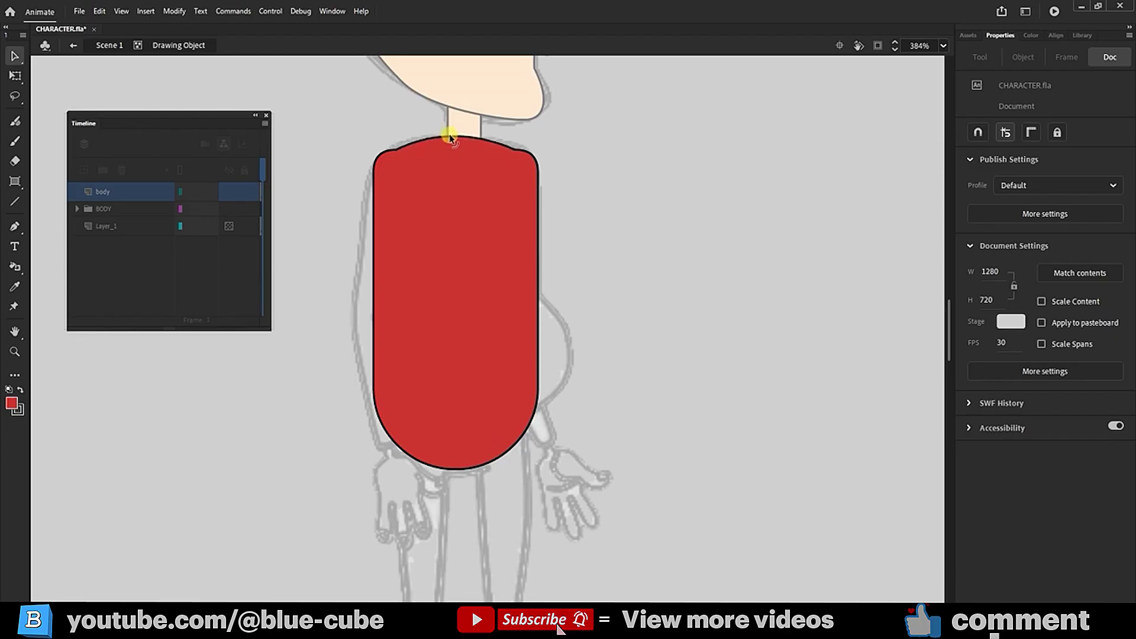
- Adjust the lower anchor point on the torso's front edge, moving it inward toward the sketched waist
{"action": "left_click", "coordinate": [24, 55]}
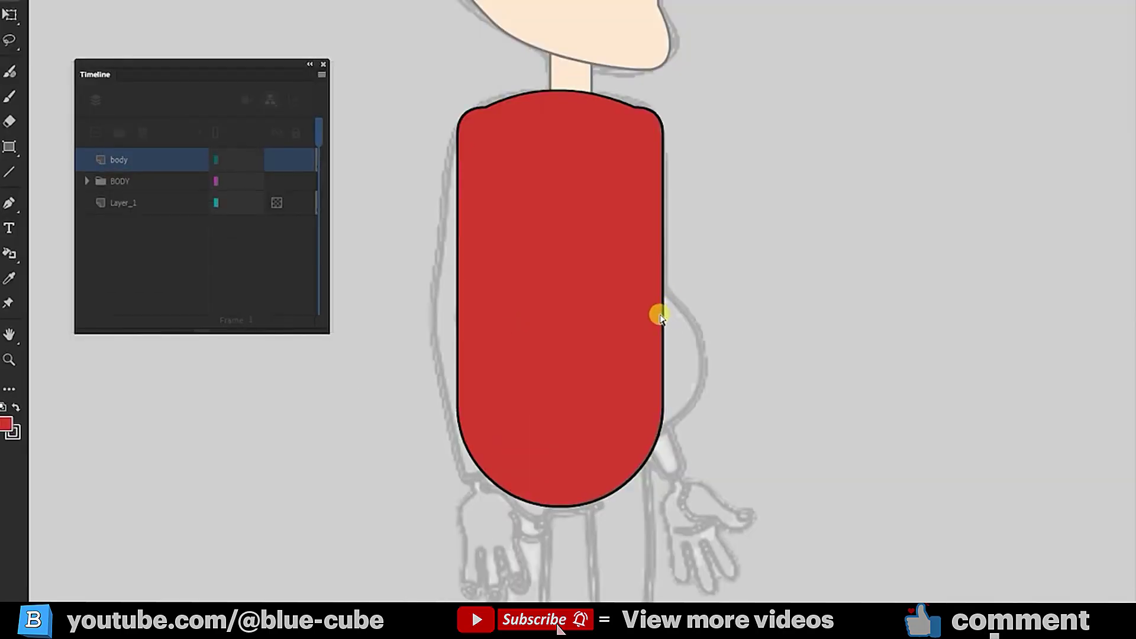
{"action": "left_click", "coordinate": [538, 314]}
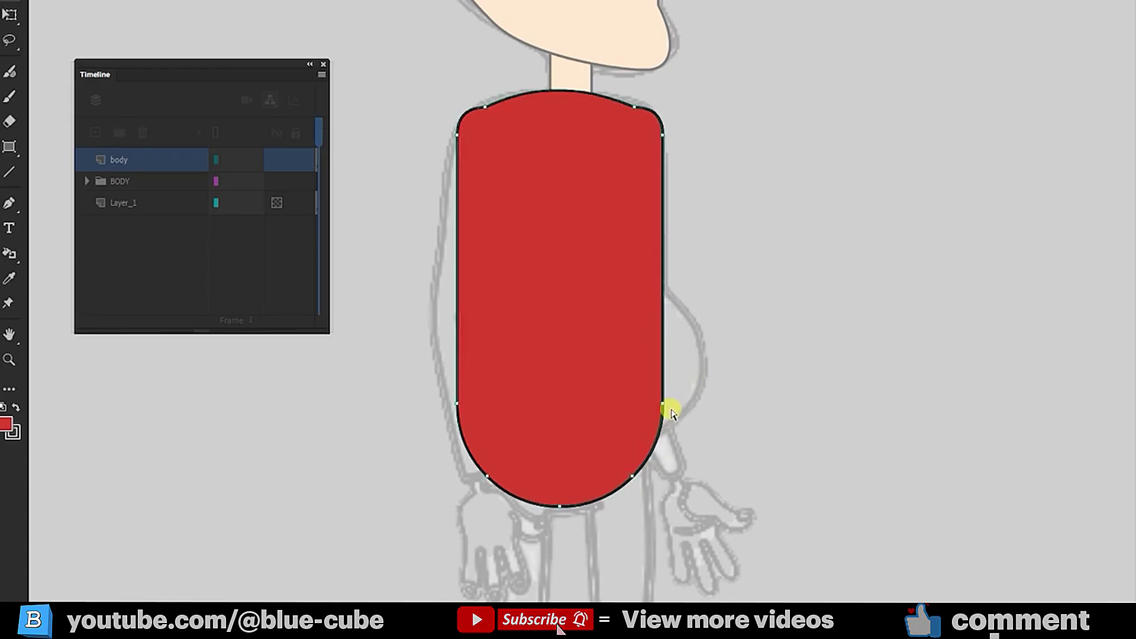
{"action": "left_click_drag", "start_coordinate": [664, 404], "coordinate": [610, 439]}
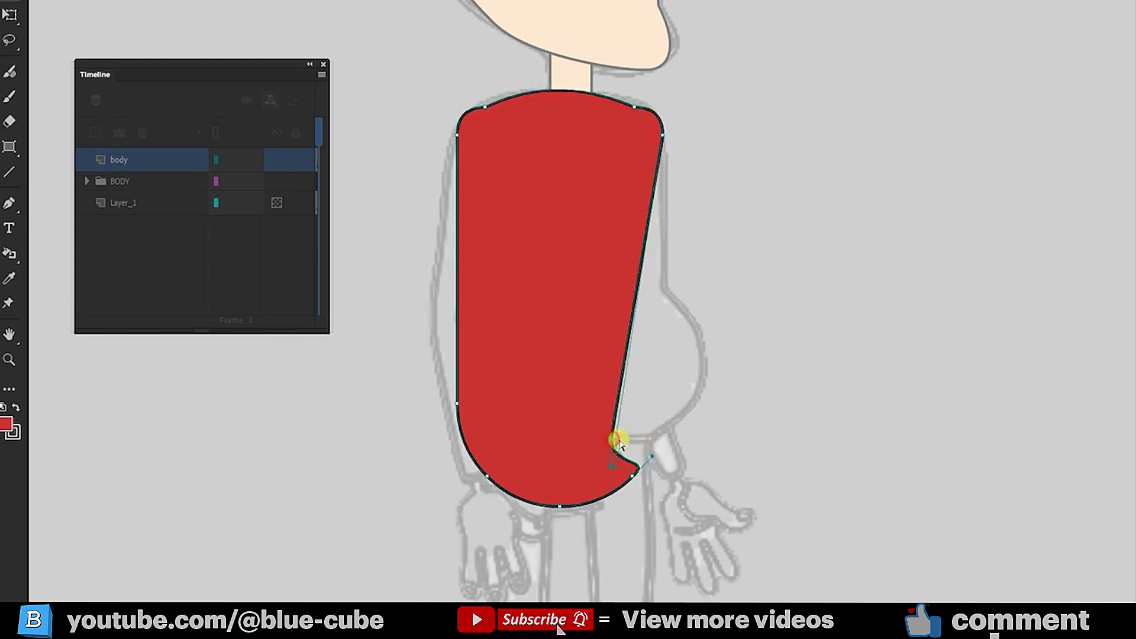
{"action": "key", "text": "ctrl+z"}
- Add an anchor point with the Pen tool where the belly begins and curve the front edge outward along the sketched belly
{"action": "left_click", "coordinate": [9, 360]}
{"action": "left_click_drag", "start_coordinate": [764, 279], "coordinate": [509, 522]}
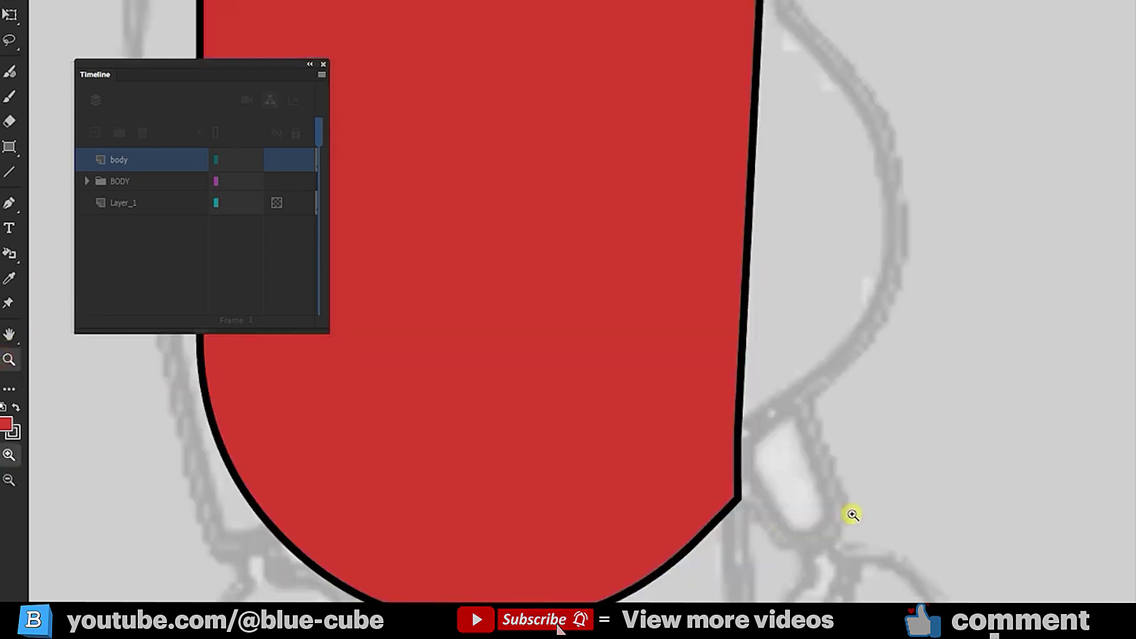
{"action": "left_click", "coordinate": [9, 203]}
{"action": "left_click_drag", "start_coordinate": [648, 318], "coordinate": [623, 396]}
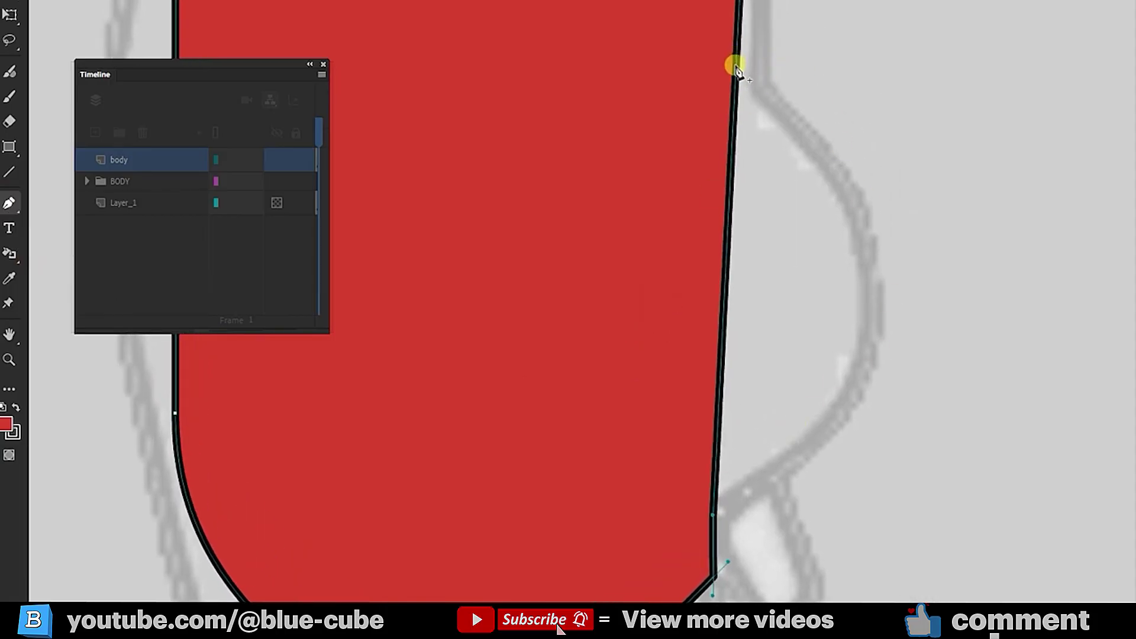
{"action": "left_click", "coordinate": [736, 65]}
{"action": "left_click_drag", "start_coordinate": [675, 268], "coordinate": [674, 173]}
{"action": "left_click", "coordinate": [15, 56]}
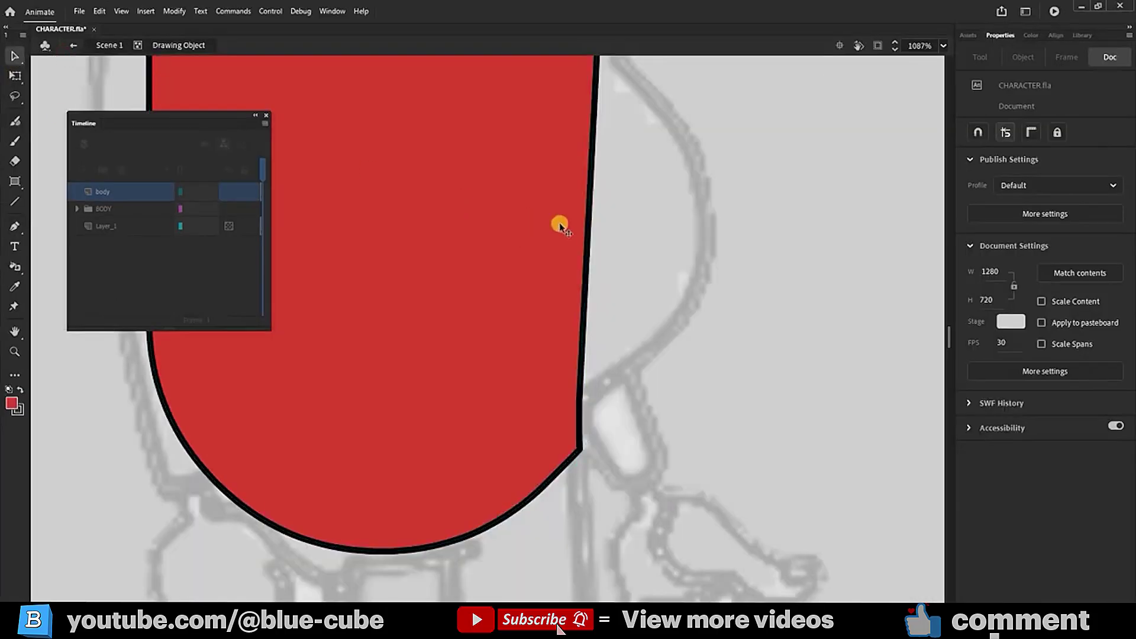
{"action": "left_click_drag", "start_coordinate": [560, 226], "coordinate": [704, 233]}
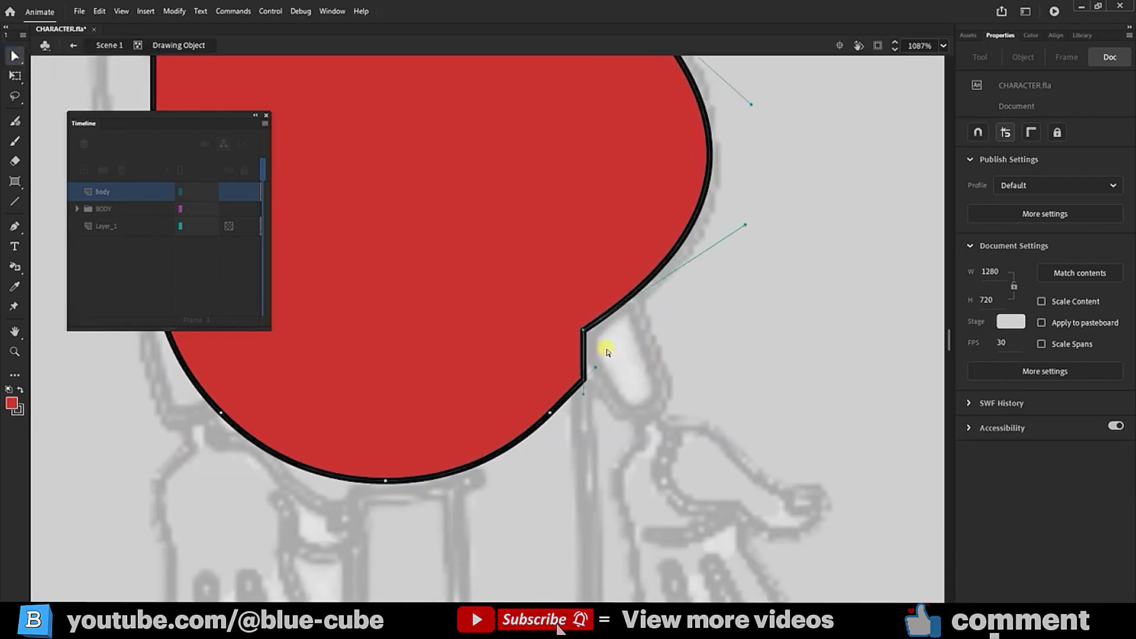
- Bow the short edge beneath the belly outward and adjust the belly's lower curve handle to follow the sketch
{"action": "mouse_move", "coordinate": [584, 354]}
{"action": "left_mouse_down"}
{"action": "mouse_move", "coordinate": [570, 375]}
{"action": "mouse_move", "coordinate": [602, 366]}
{"action": "left_mouse_up"}
{"action": "left_click_drag", "start_coordinate": [746, 229], "coordinate": [756, 227]}
{"action": "left_click_drag", "start_coordinate": [190, 126], "coordinate": [816, 329]}
- Bend the torso's back edge slightly inward and its chest edge slightly outward, and leave the drawing object's editing mode
{"action": "left_click", "coordinate": [264, 188]}
{"action": "left_click_drag", "start_coordinate": [263, 189], "coordinate": [483, 339]}
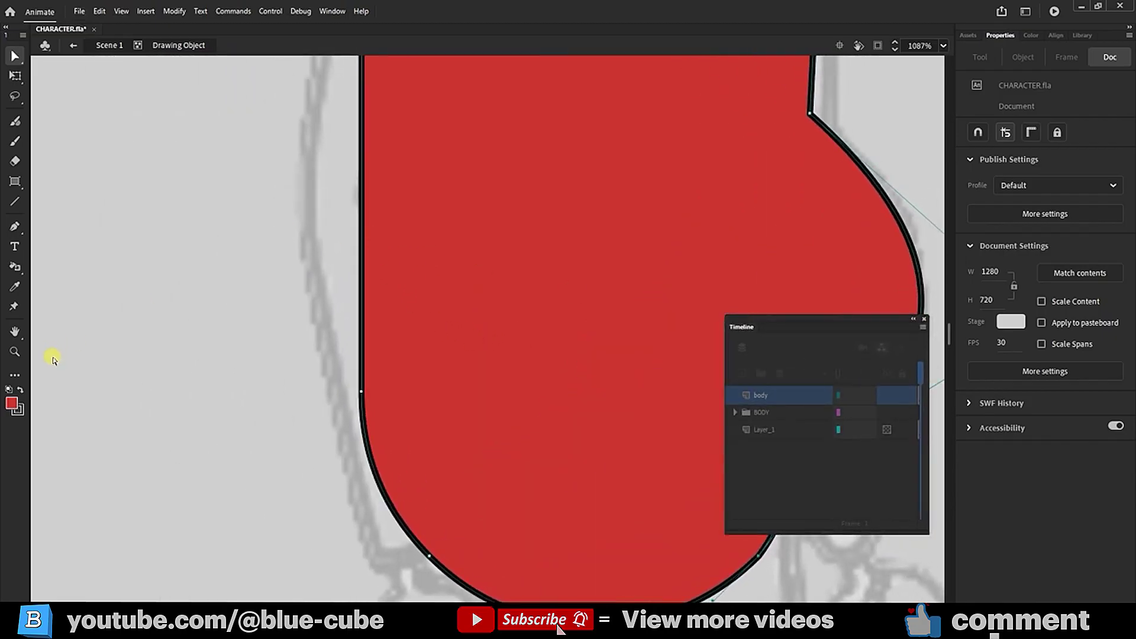
{"action": "left_click", "coordinate": [260, 296], "text": "alt"}
{"action": "left_click_drag", "start_coordinate": [580, 296], "coordinate": [416, 213]}
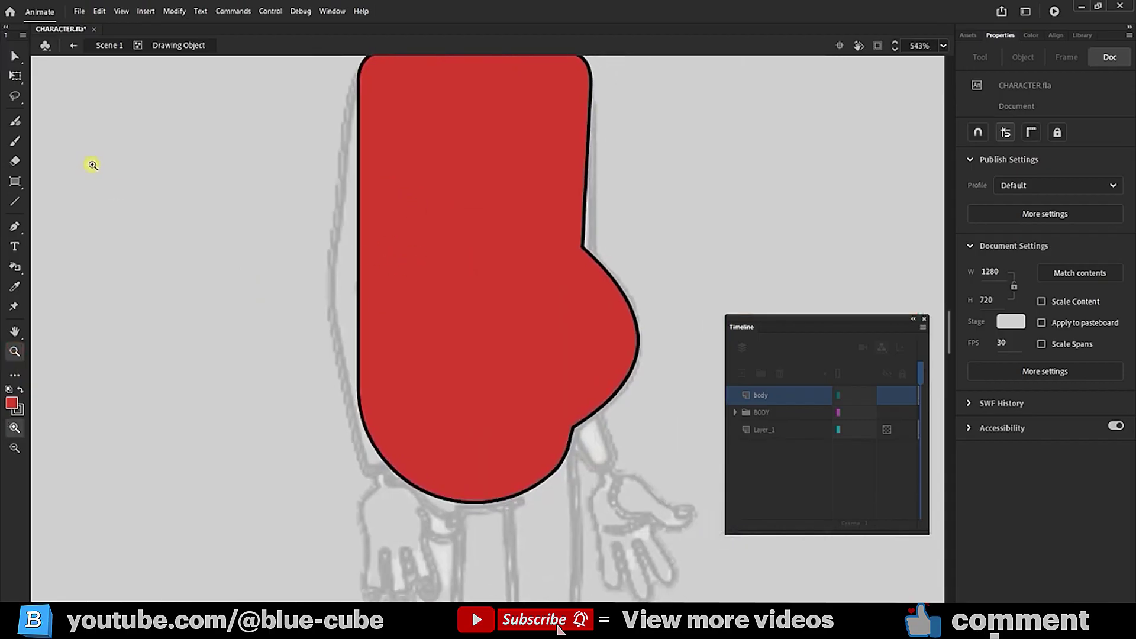
{"action": "left_click", "coordinate": [14, 55]}
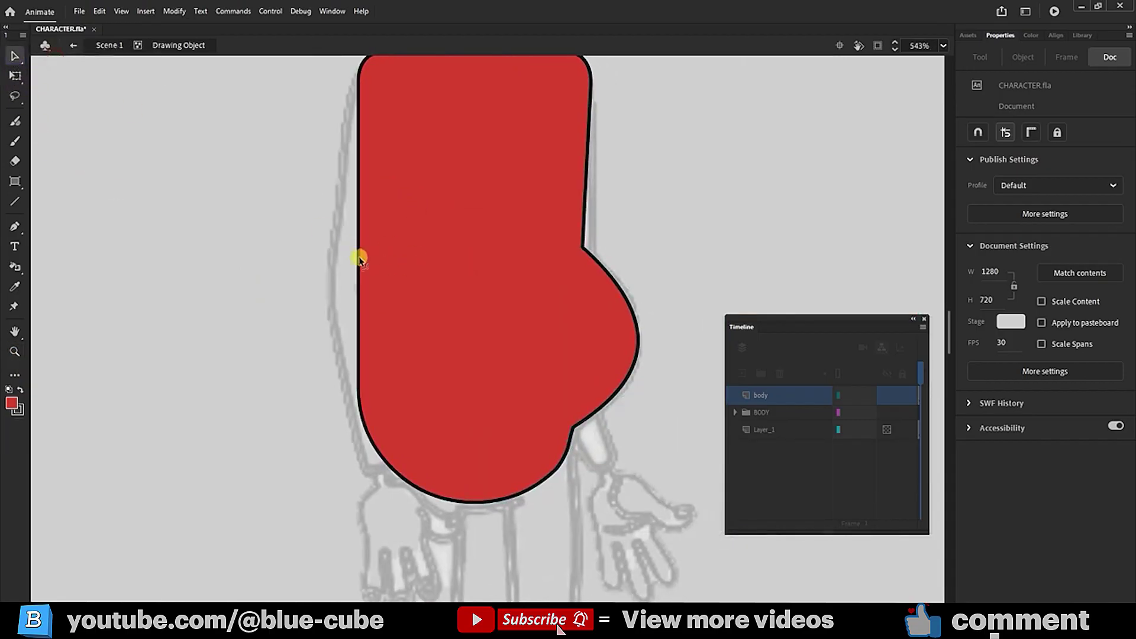
{"action": "left_click_drag", "start_coordinate": [359, 260], "coordinate": [366, 267]}
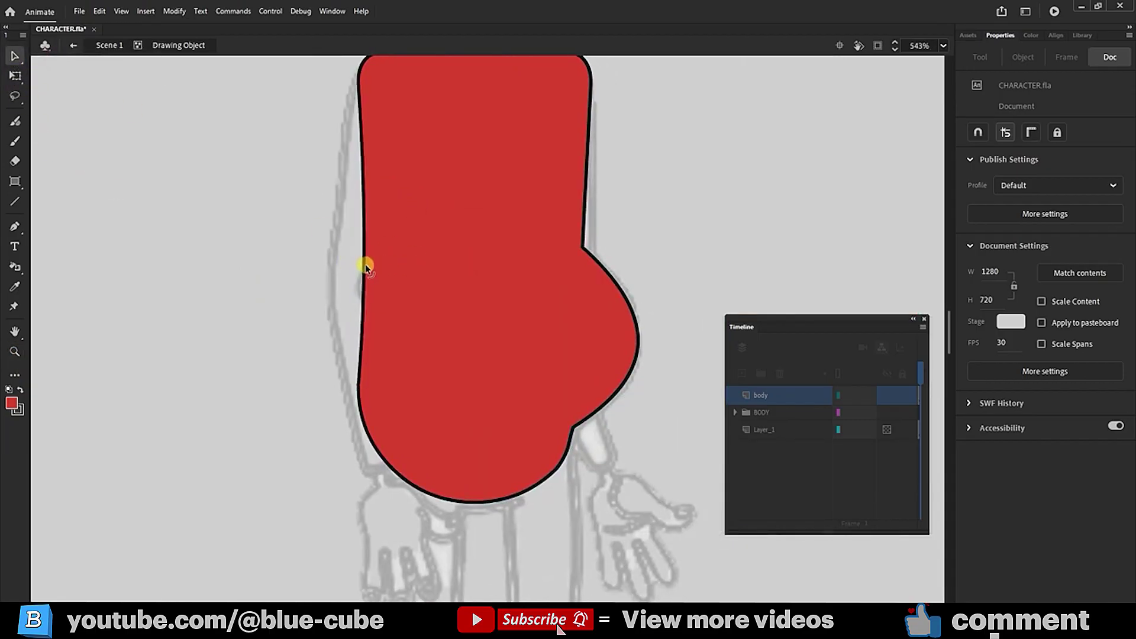
{"action": "left_click_drag", "start_coordinate": [485, 329], "coordinate": [465, 400]}
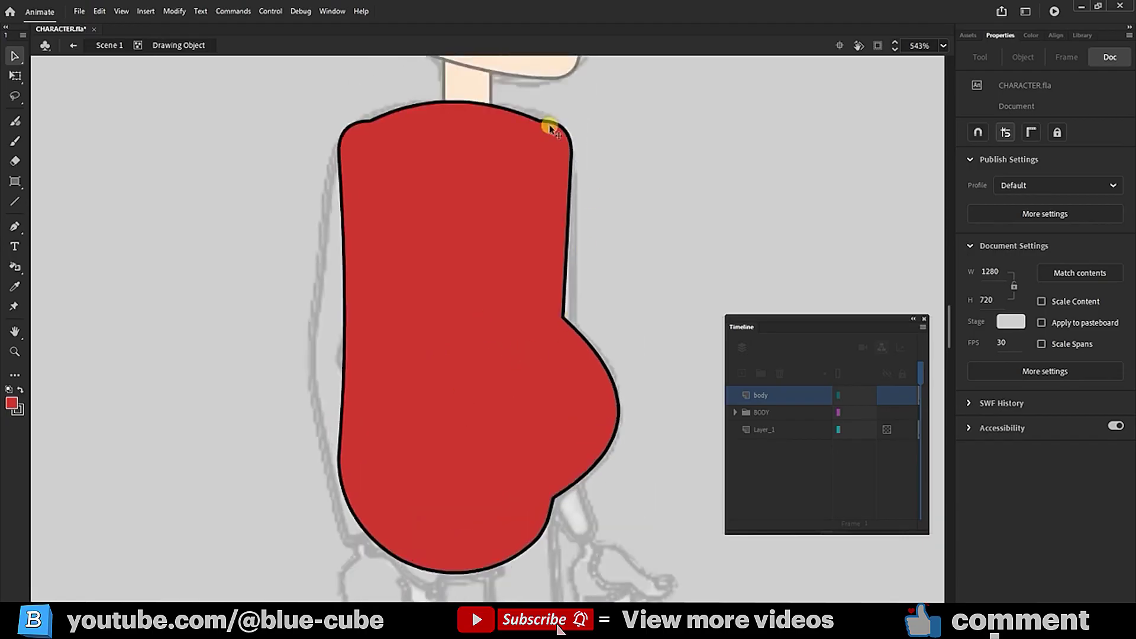
{"action": "mouse_move", "coordinate": [568, 233]}
{"action": "left_mouse_down"}
{"action": "mouse_move", "coordinate": [528, 236]}
{"action": "mouse_move", "coordinate": [573, 230]}
{"action": "left_mouse_up"}
{"action": "scroll", "coordinate": [431, 197], "scroll_direction": "up", "scroll_amount": 2}
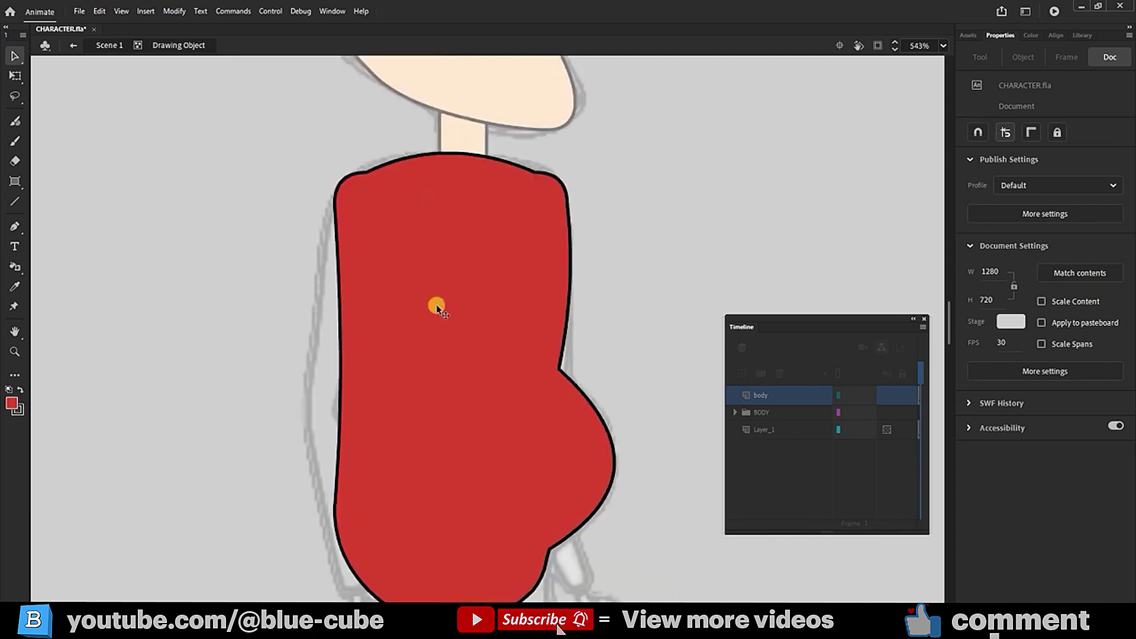
{"action": "scroll", "coordinate": [446, 274], "scroll_direction": "down", "scroll_amount": 3}
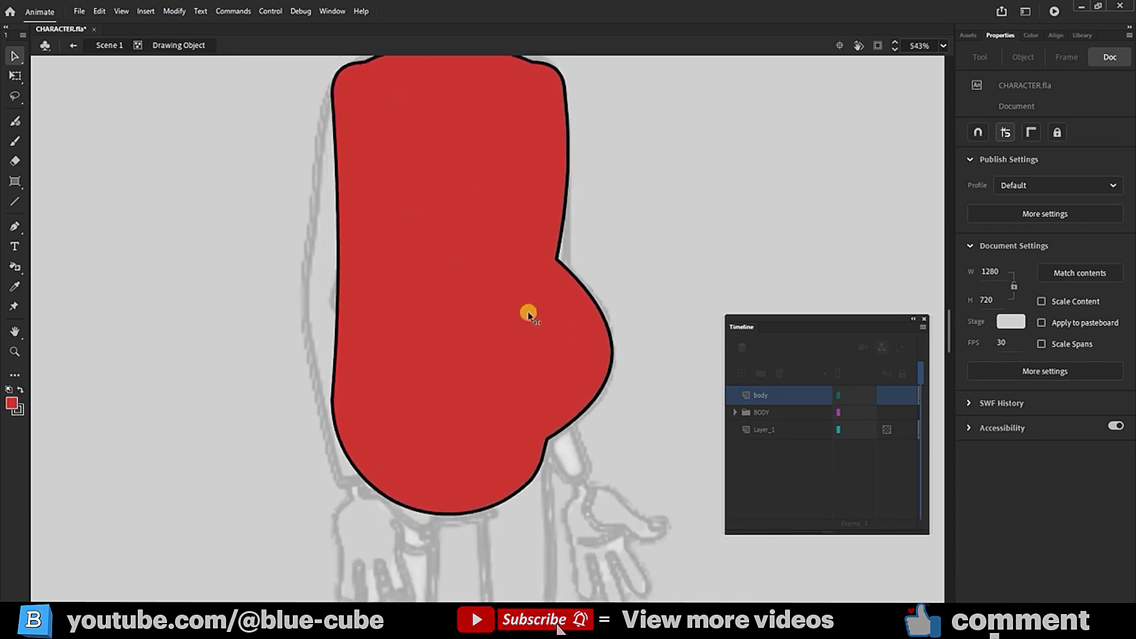
{"action": "double_click", "coordinate": [207, 196]}
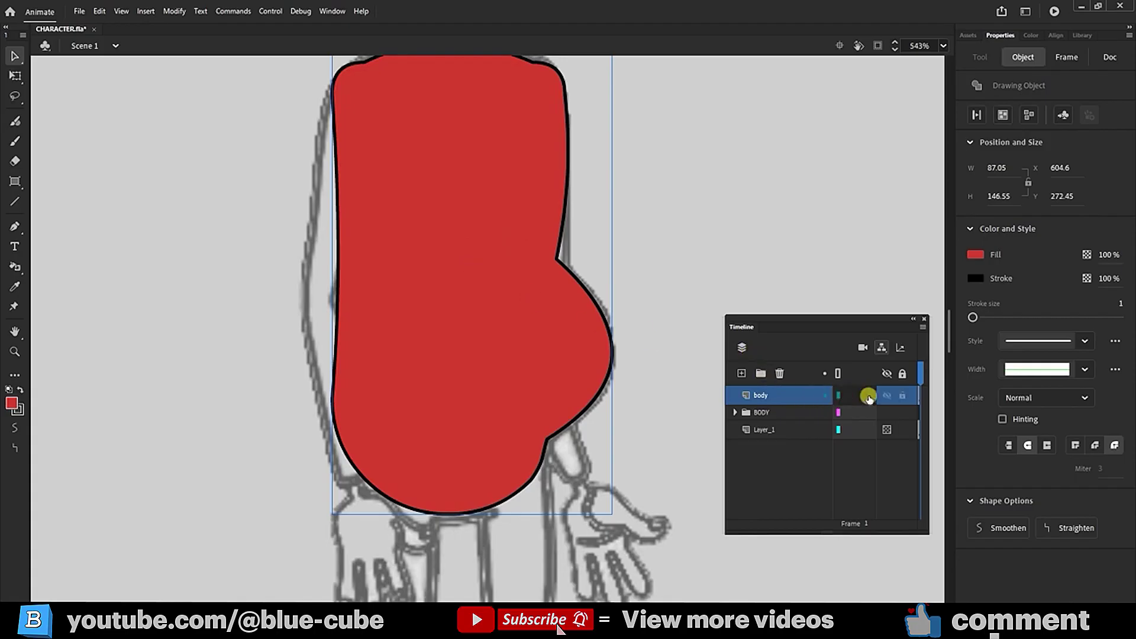
- Hide and lock the body layer, and set the Rectangle Primitive tool to a single corner radius of 0
{"action": "left_click", "coordinate": [887, 396]}
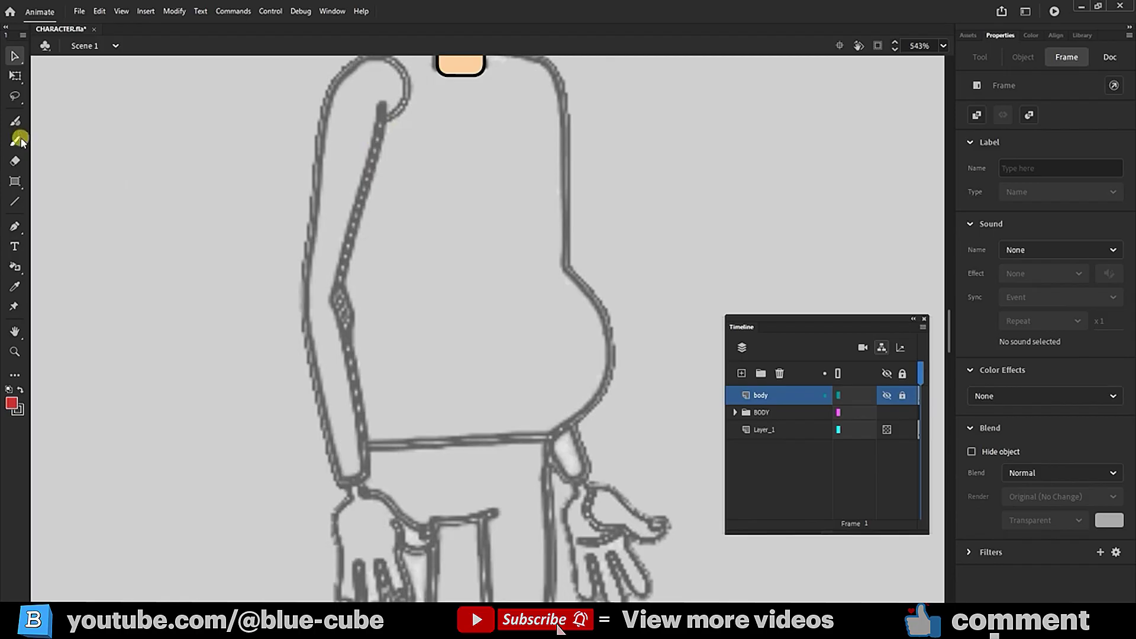
{"action": "left_click", "coordinate": [15, 182]}
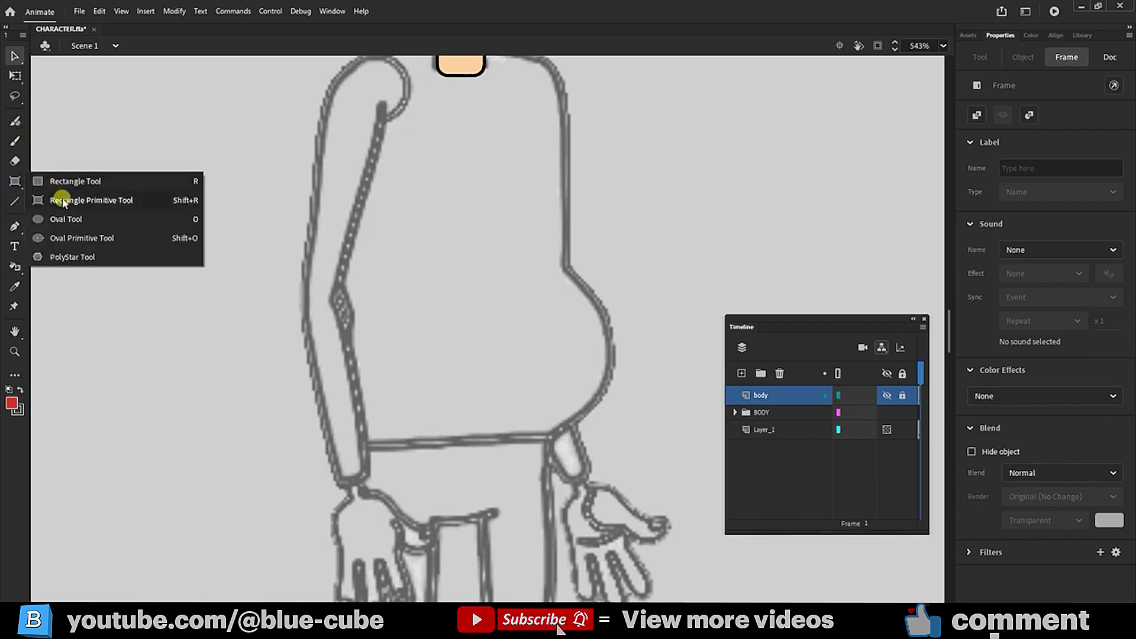
{"action": "left_click", "coordinate": [57, 201]}
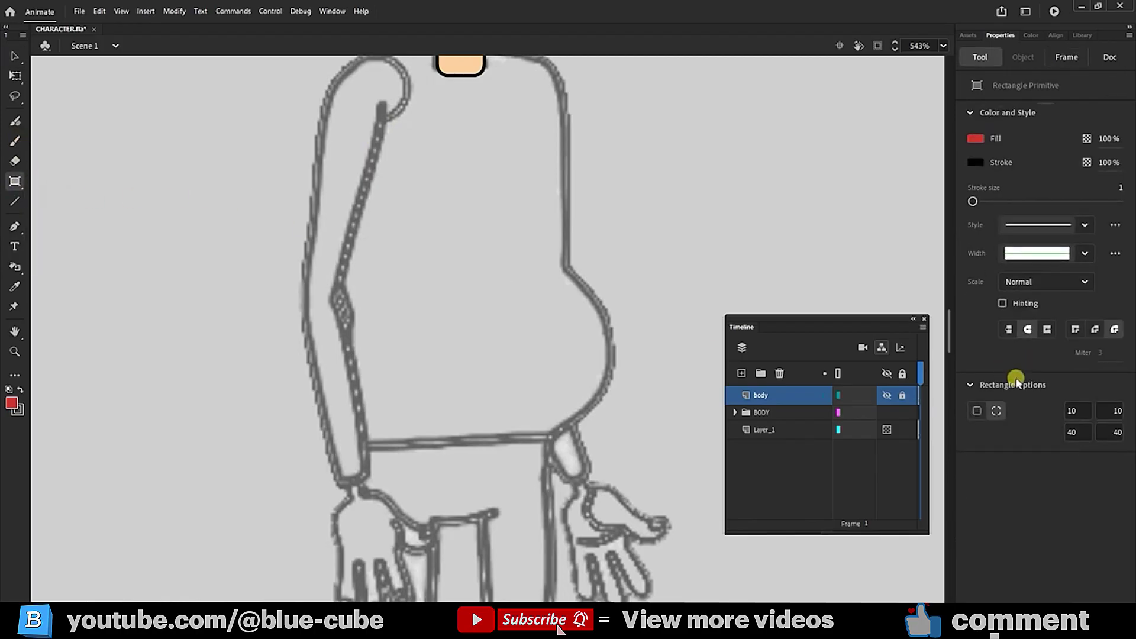
{"action": "left_click", "coordinate": [977, 411]}
{"action": "left_click", "coordinate": [1108, 411]}
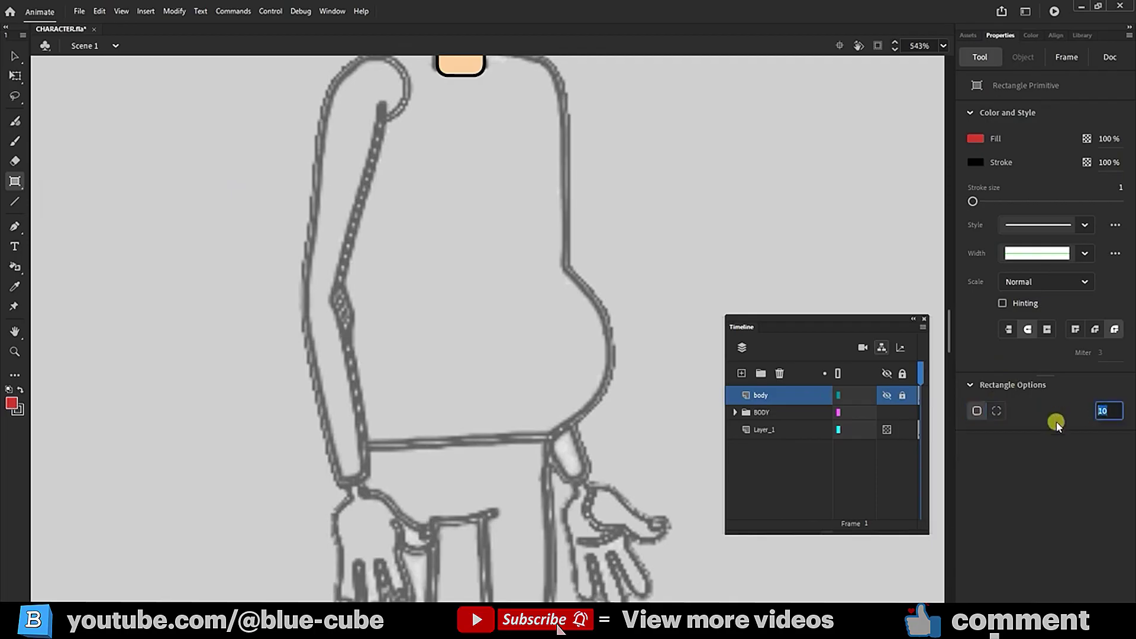
{"action": "type", "text": "0"}
{"action": "key", "text": "Return"}
- Add a new layer above the body layer and name it bazy
{"action": "left_click", "coordinate": [742, 373]}
{"action": "double_click", "coordinate": [768, 396]}
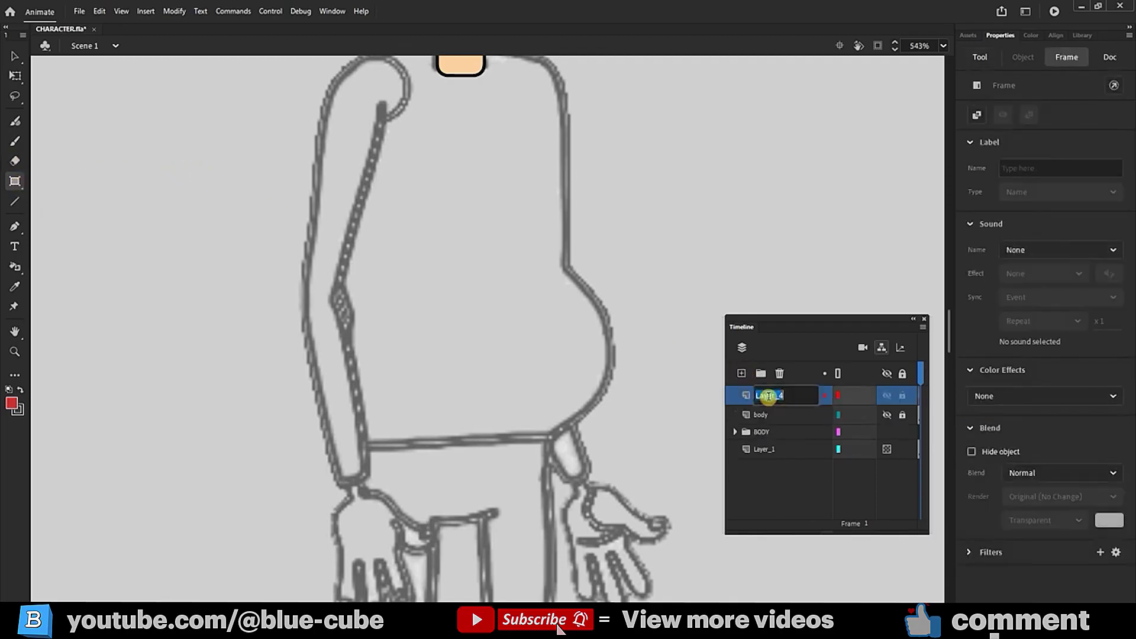
{"action": "type", "text": "bazy"}
{"action": "key", "text": "Return"}
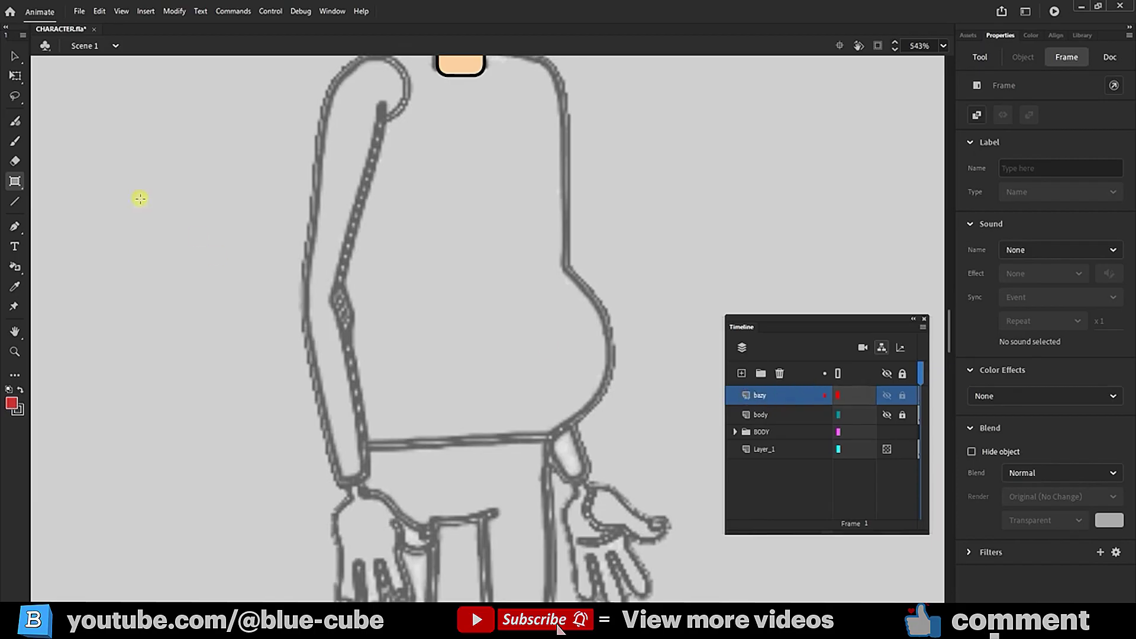
- Draw a red rectangle primitive about 12.7 by 68.25 over the sketched upper arm and fully round its corners
{"action": "left_click_drag", "start_coordinate": [327, 83], "coordinate": [369, 302]}
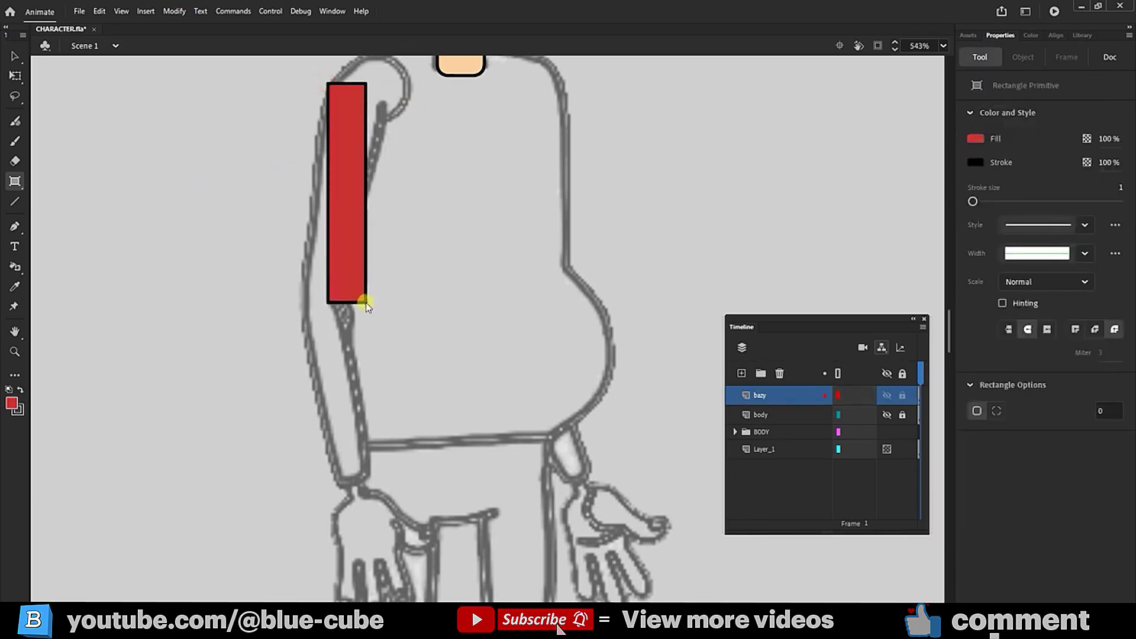
{"action": "left_click", "coordinate": [11, 58]}
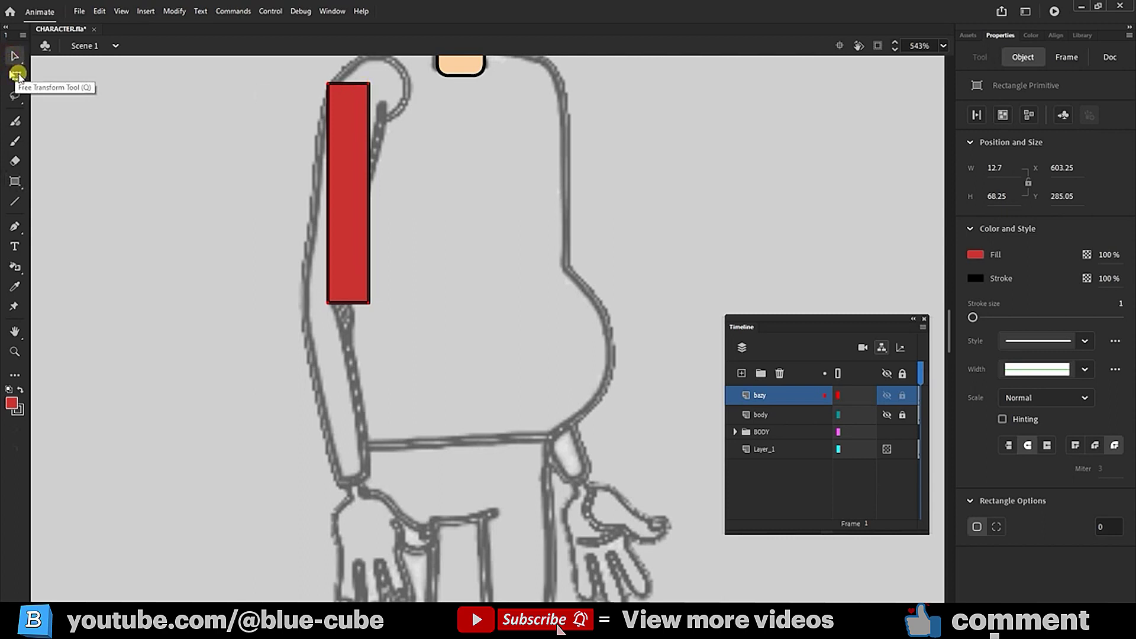
{"action": "left_click_drag", "start_coordinate": [367, 87], "coordinate": [342, 144]}
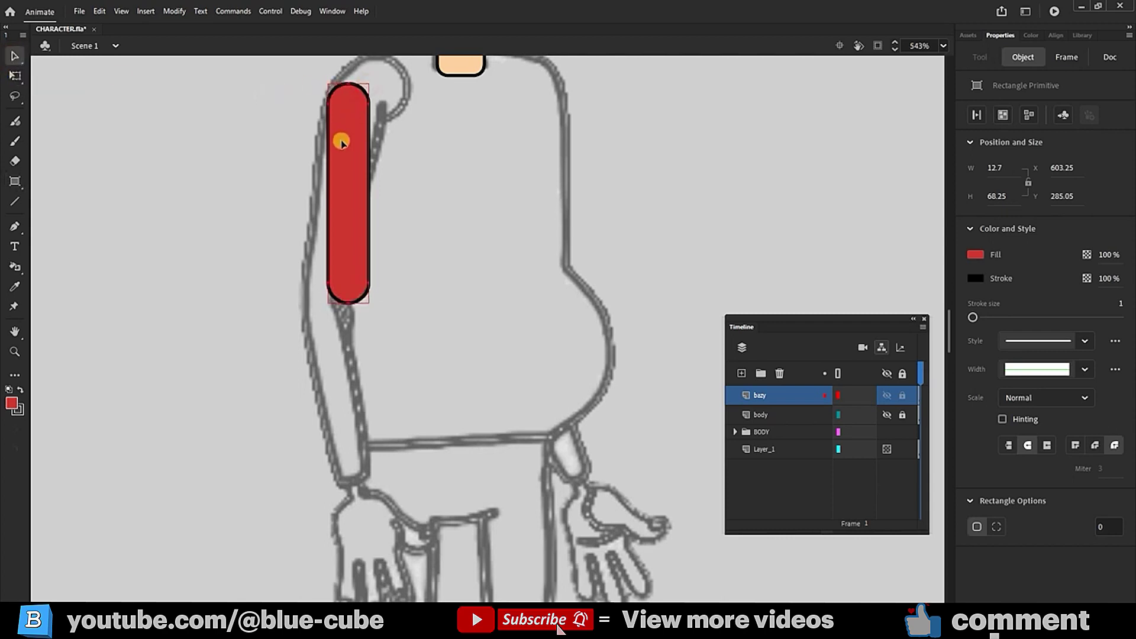
{"action": "left_click", "coordinate": [401, 148]}
{"action": "left_click", "coordinate": [368, 223]}
- Place the upper arm at the shoulder, tilted around a pivot at its upper end, and align it against the shown torso
{"action": "key", "text": "q"}
{"action": "left_click_drag", "start_coordinate": [350, 225], "coordinate": [360, 221]}
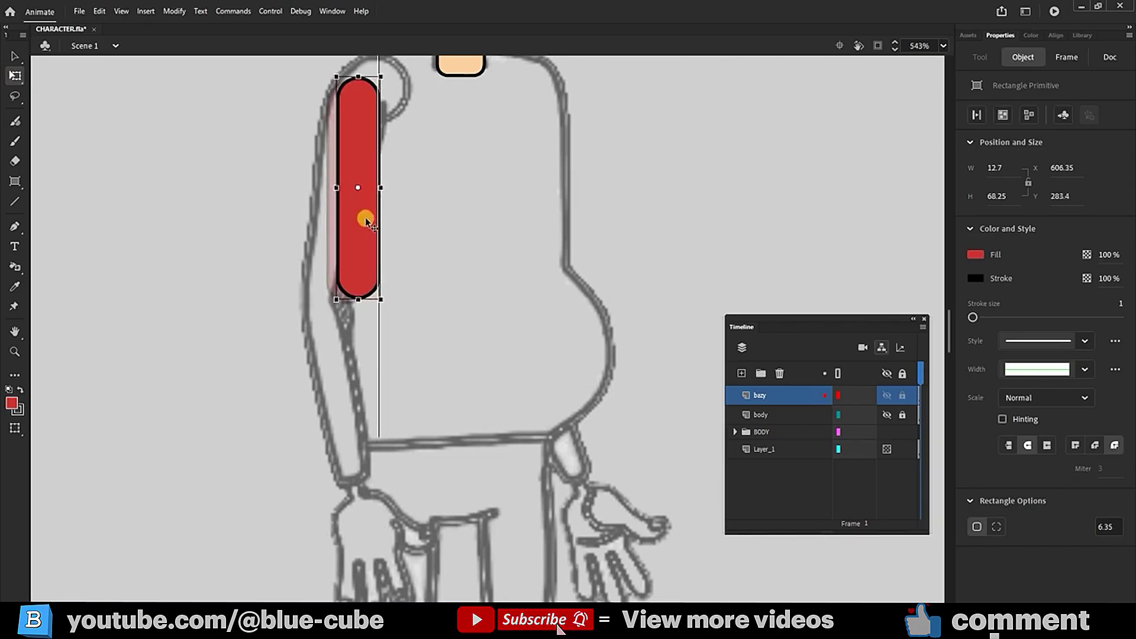
{"action": "left_click_drag", "start_coordinate": [409, 308], "coordinate": [320, 296]}
{"action": "left_click", "coordinate": [883, 414]}
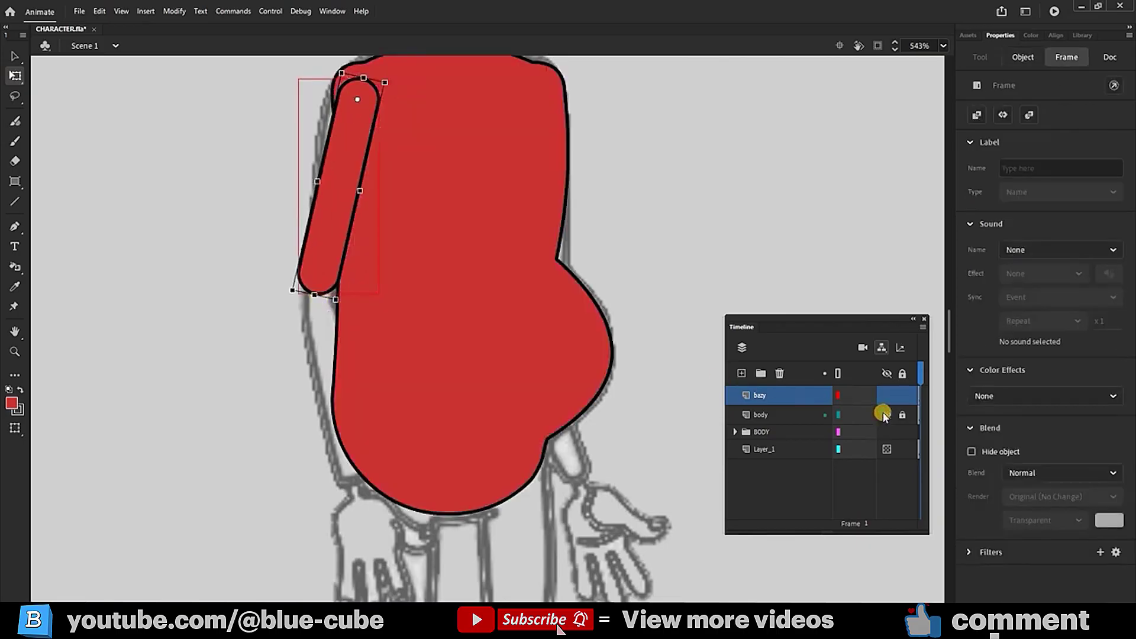
{"action": "scroll", "coordinate": [413, 187], "scroll_direction": "up", "scroll_amount": 3}
{"action": "left_click_drag", "start_coordinate": [358, 298], "coordinate": [347, 305]}
{"action": "scroll", "coordinate": [429, 236], "scroll_direction": "down", "scroll_amount": 3}
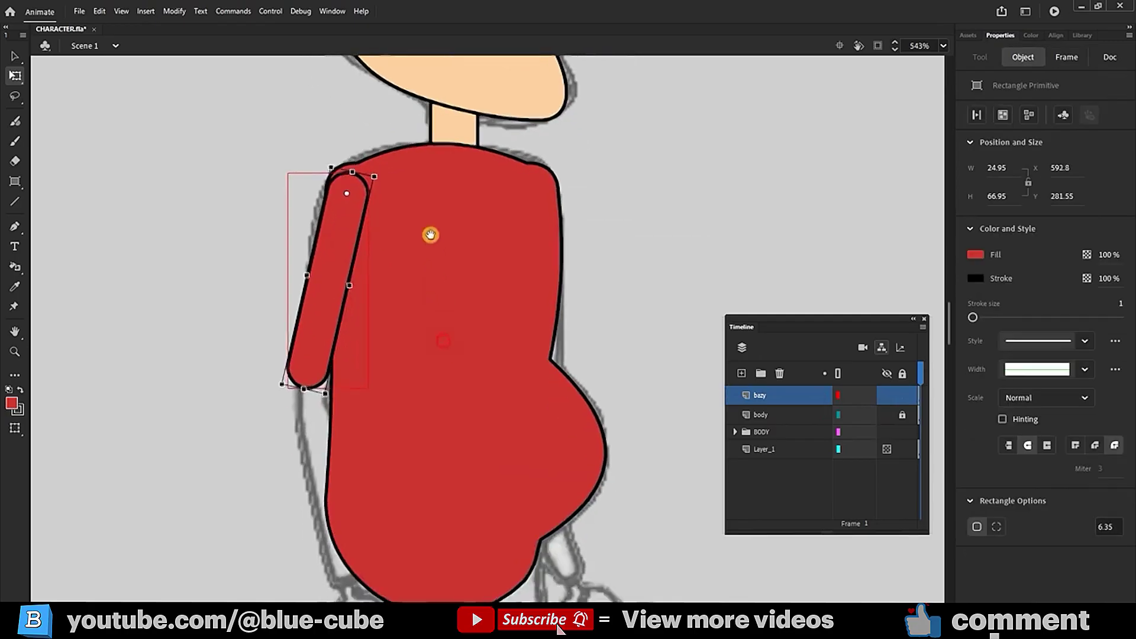
- Hide the body layer, rotate the upper arm to the sketched angle and lengthen it down to the elbow
{"action": "left_click", "coordinate": [882, 414]}
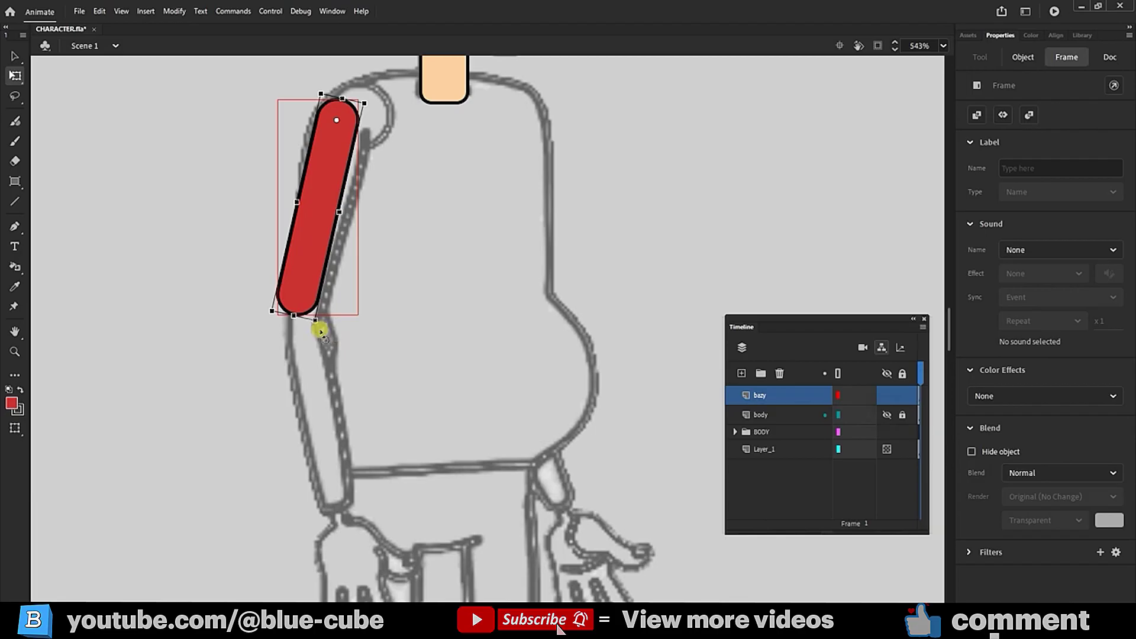
{"action": "left_click_drag", "start_coordinate": [371, 103], "coordinate": [375, 162]}
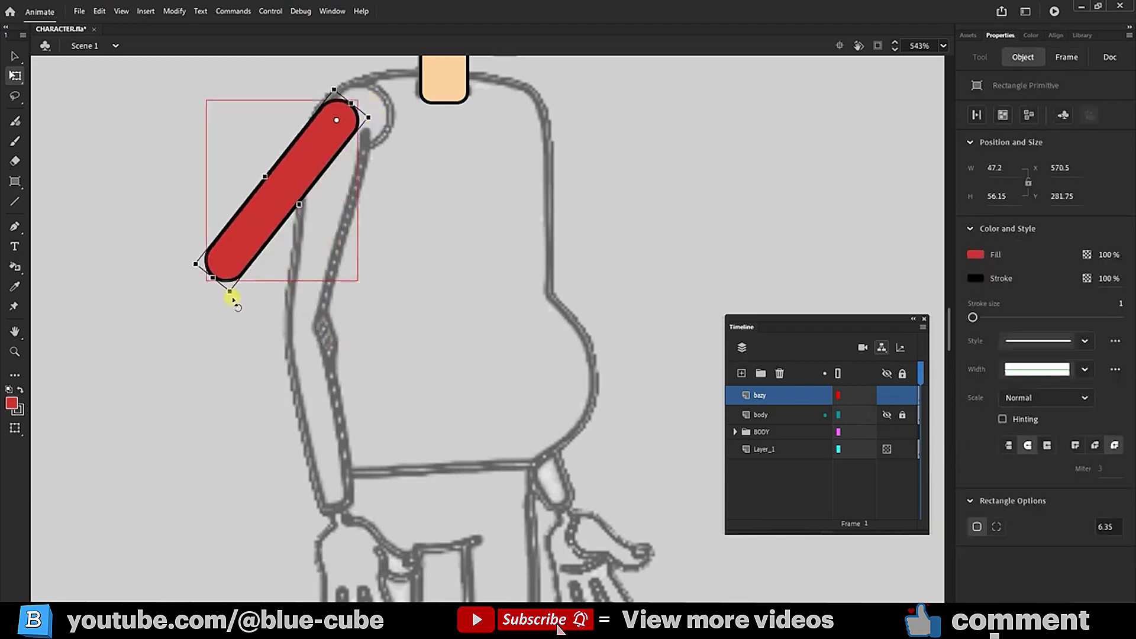
{"action": "left_click_drag", "start_coordinate": [232, 299], "coordinate": [318, 329]}
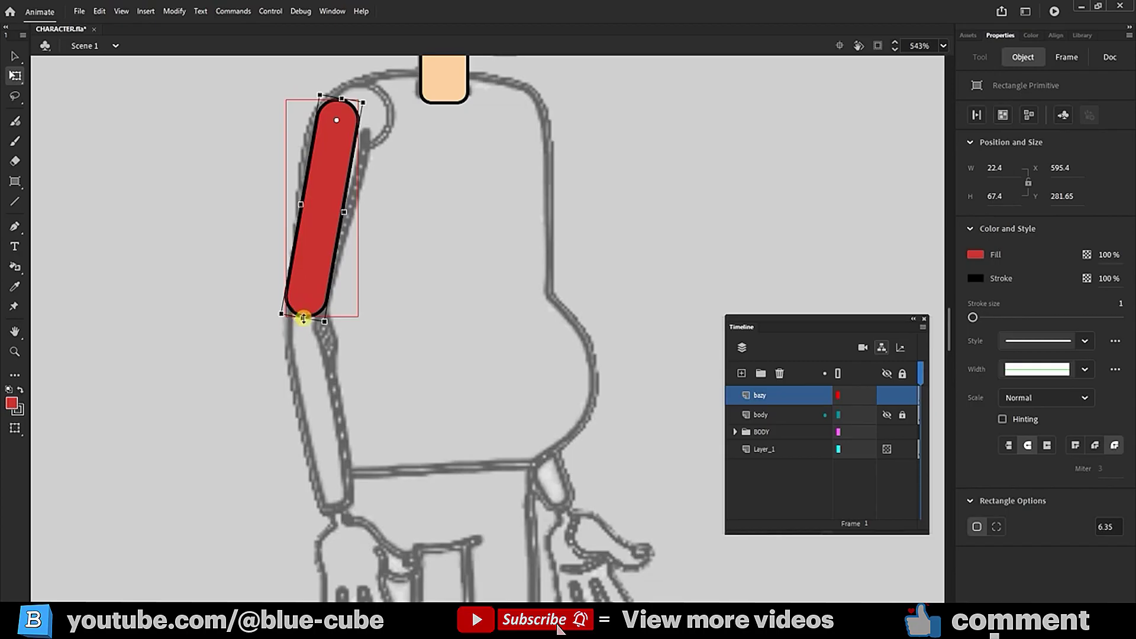
{"action": "left_click_drag", "start_coordinate": [303, 318], "coordinate": [300, 336]}
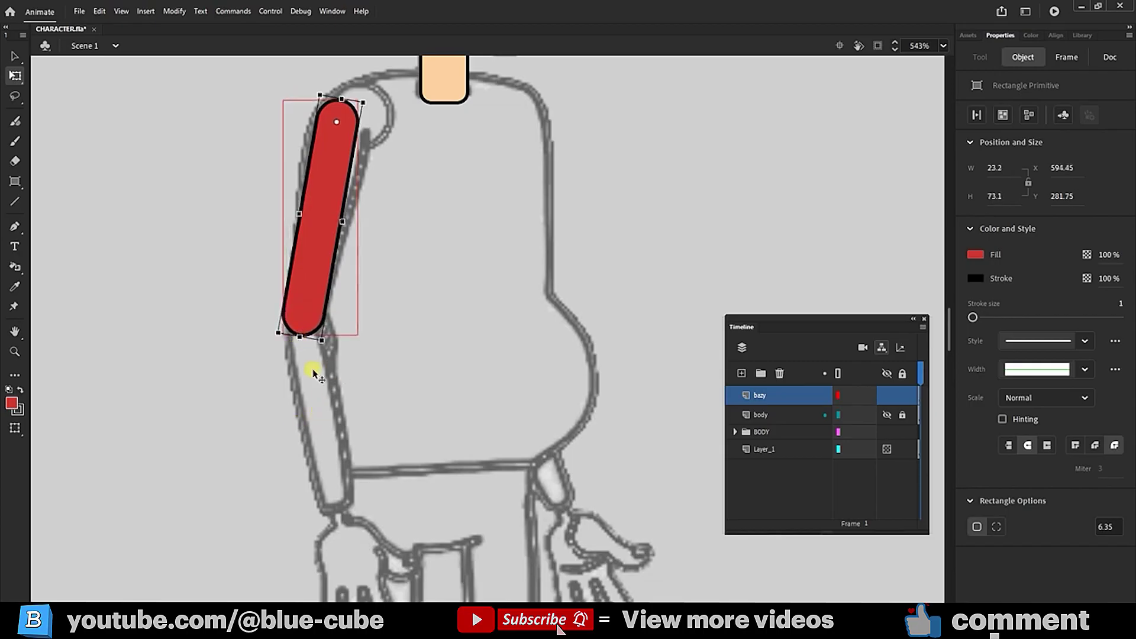
- Duplicate the bazy layer and rename the copy saed
{"action": "right_click", "coordinate": [760, 396]}
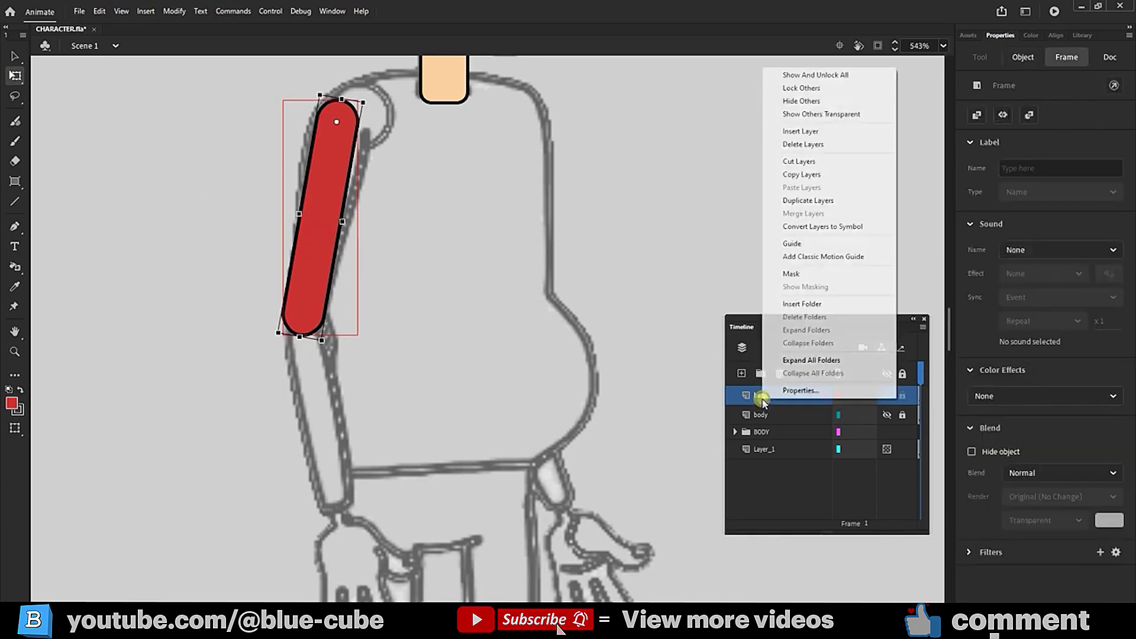
{"action": "left_click", "coordinate": [802, 203]}
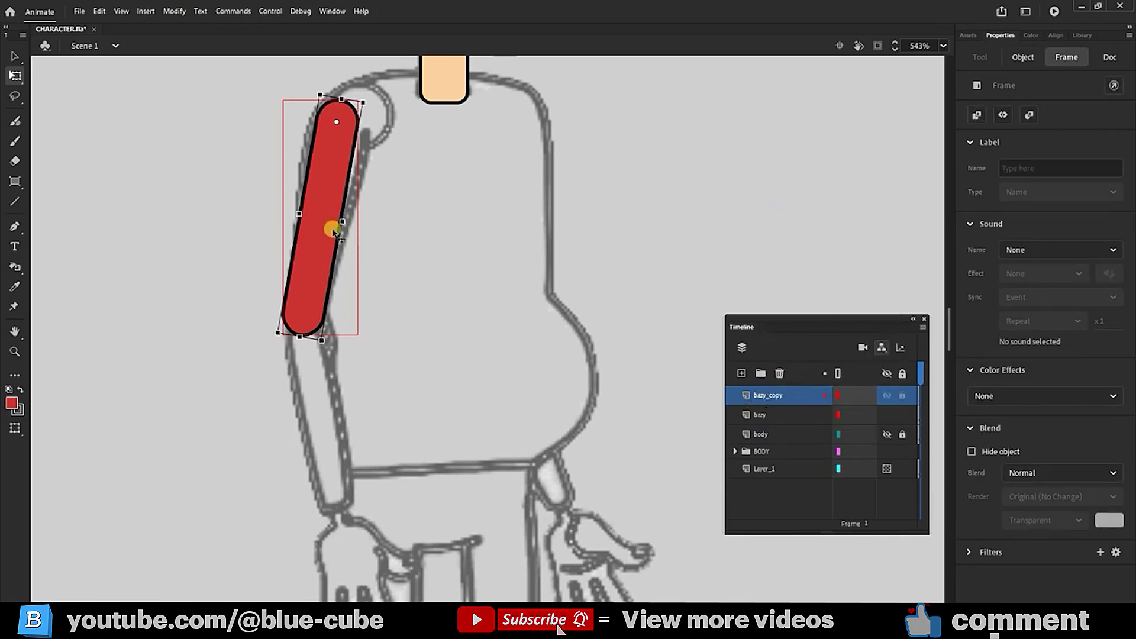
{"action": "double_click", "coordinate": [776, 396]}
{"action": "type", "text": "sa"}
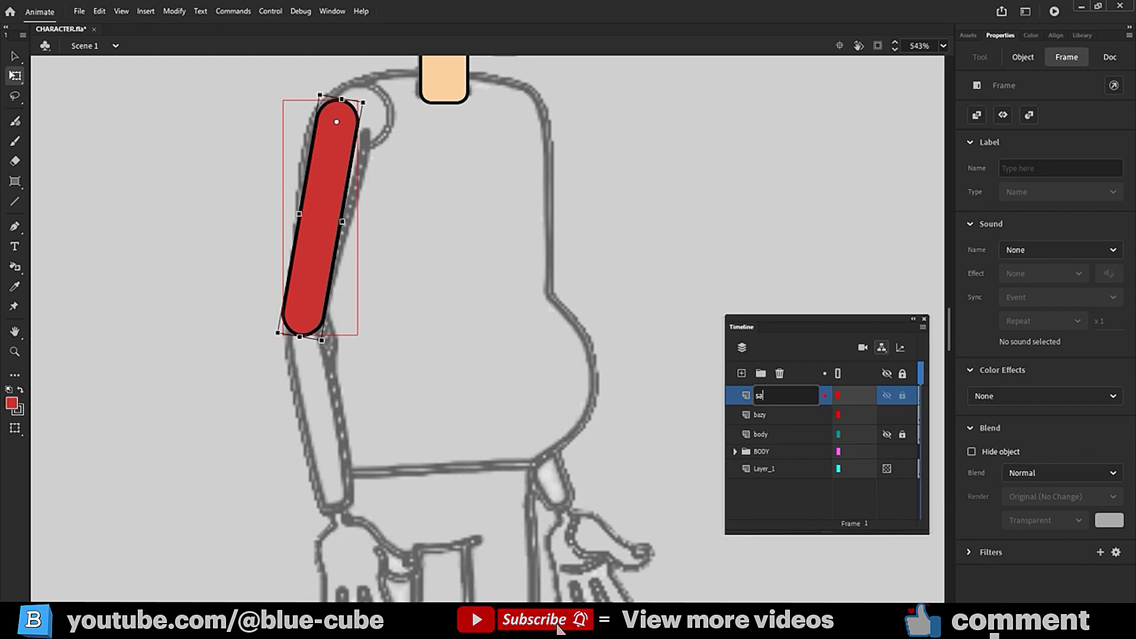
{"action": "type", "text": "ed"}
{"action": "key", "text": "Return"}
- Move the copied arm piece to the elbow and rotate and shorten it to match the sketched forearm down to the wrist
{"action": "left_click_drag", "start_coordinate": [320, 262], "coordinate": [271, 325]}
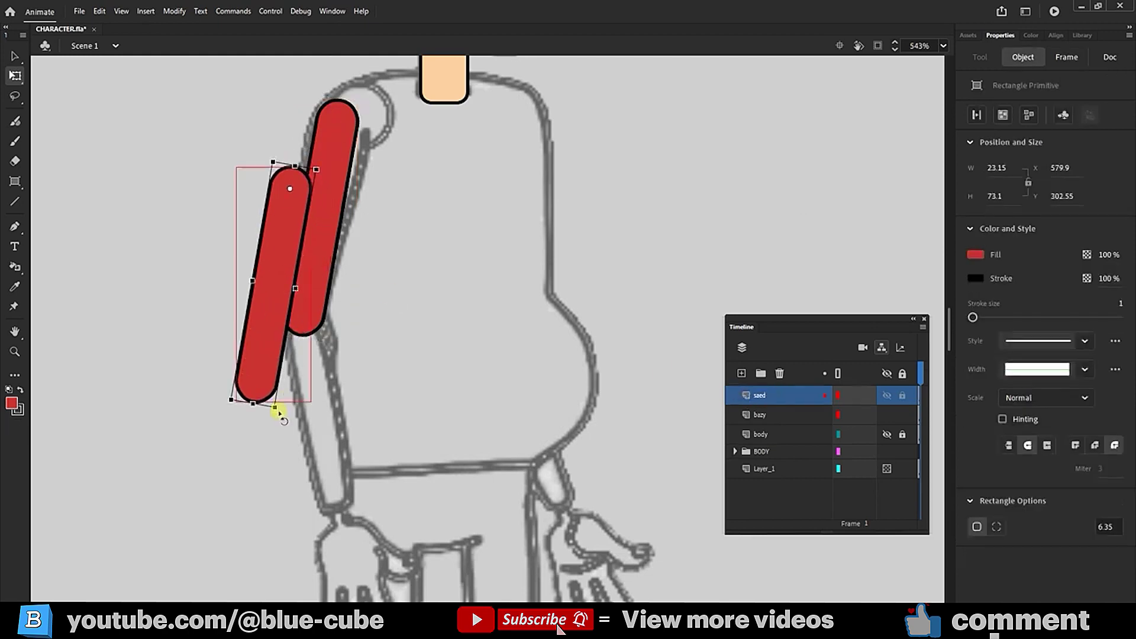
{"action": "left_click_drag", "start_coordinate": [278, 413], "coordinate": [371, 407]}
{"action": "left_click_drag", "start_coordinate": [321, 342], "coordinate": [334, 465]}
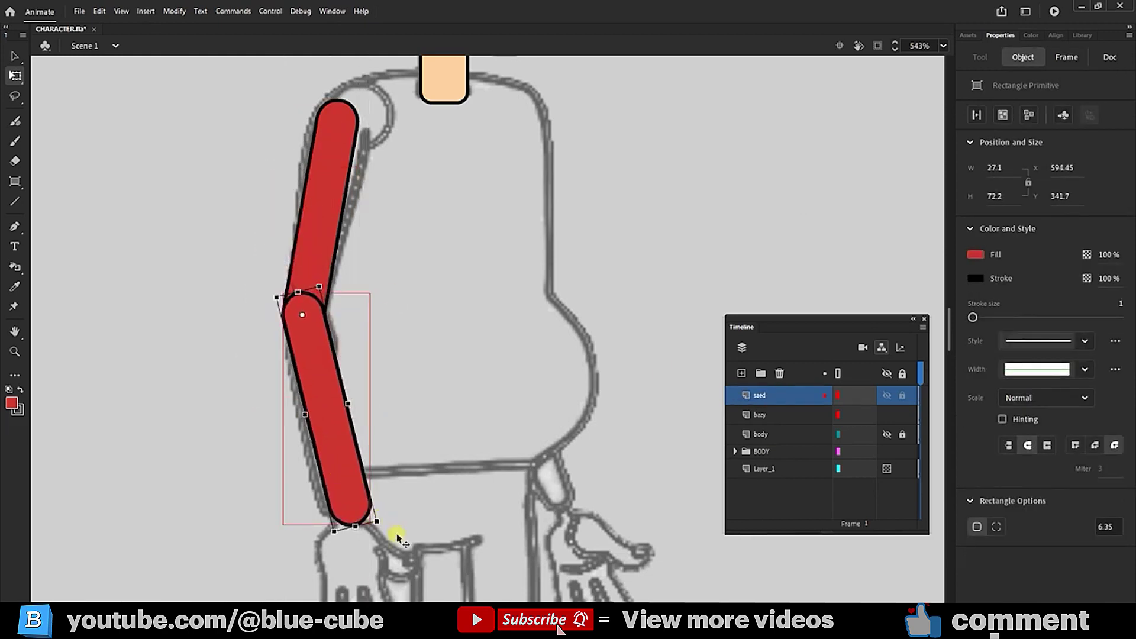
{"action": "left_click_drag", "start_coordinate": [355, 526], "coordinate": [337, 507]}
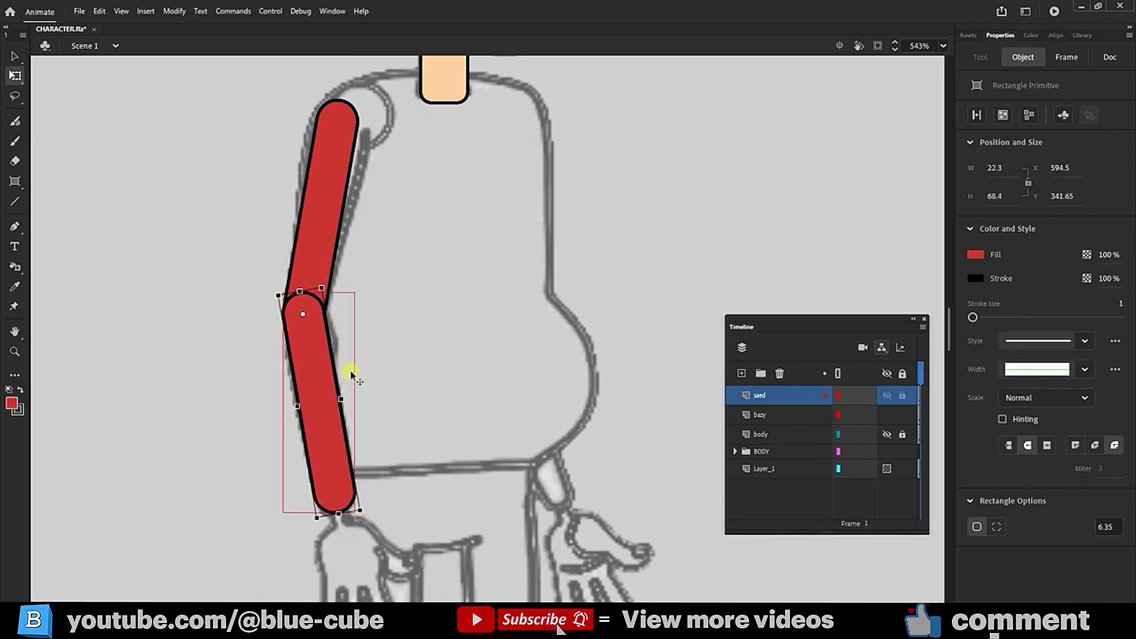
{"action": "left_click", "coordinate": [312, 321]}
{"action": "left_click_drag", "start_coordinate": [368, 521], "coordinate": [378, 497]}
{"action": "key", "text": "ctrl+z"}
{"action": "left_click", "coordinate": [421, 285]}
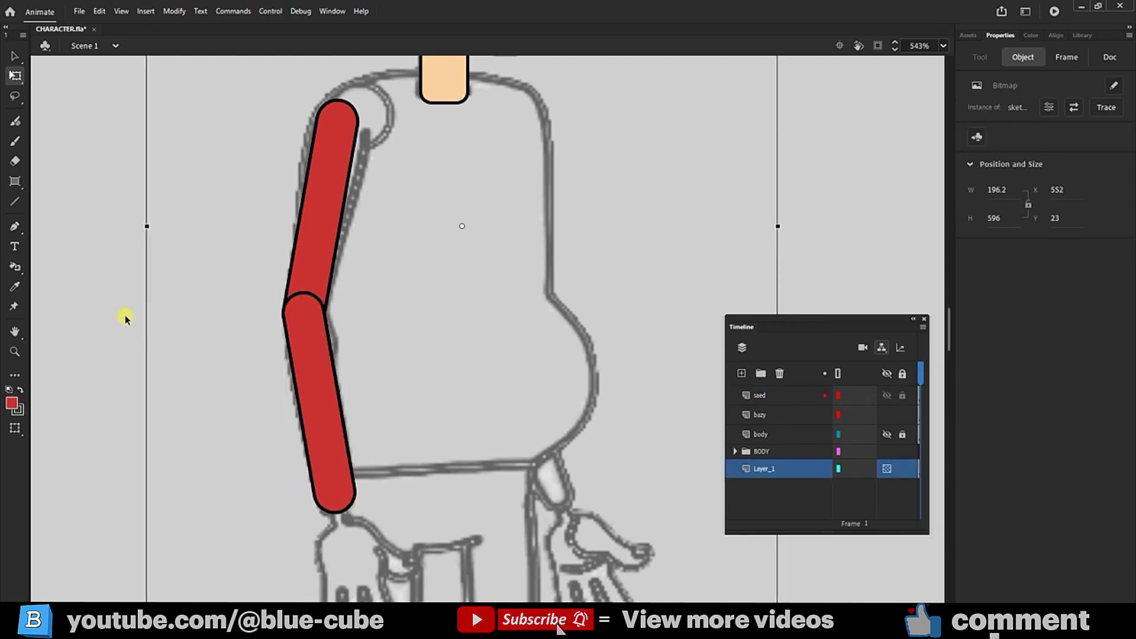
- Convert the upper arm's rectangle primitive on the bazy layer to a drawing object and open it for editing
{"action": "left_click", "coordinate": [321, 205]}
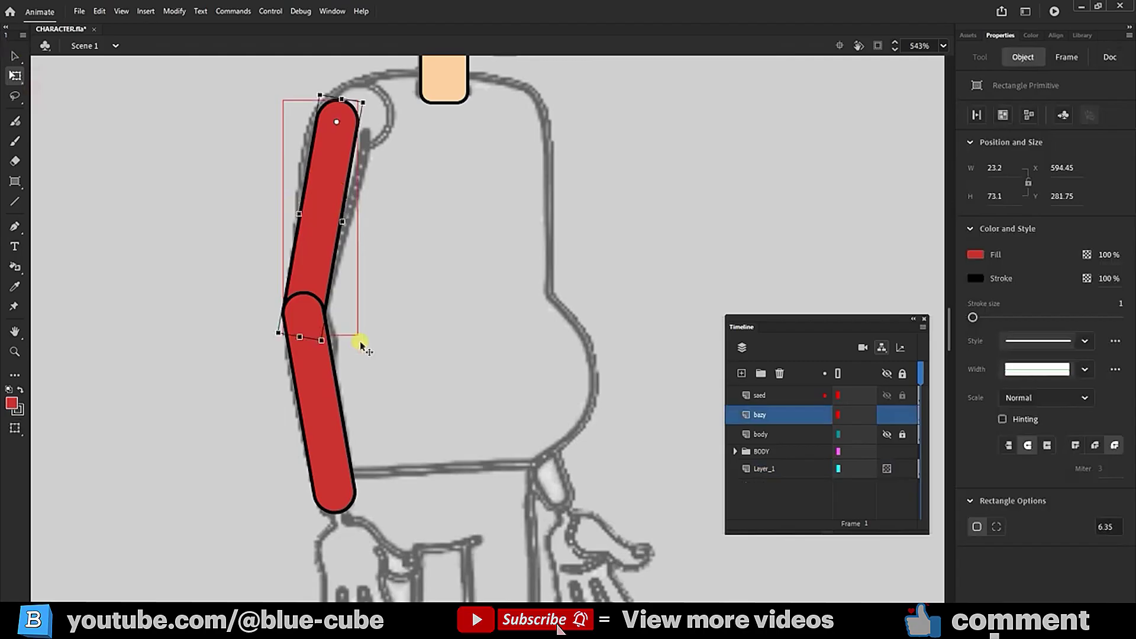
{"action": "left_click", "coordinate": [325, 407]}
{"action": "left_click", "coordinate": [774, 415]}
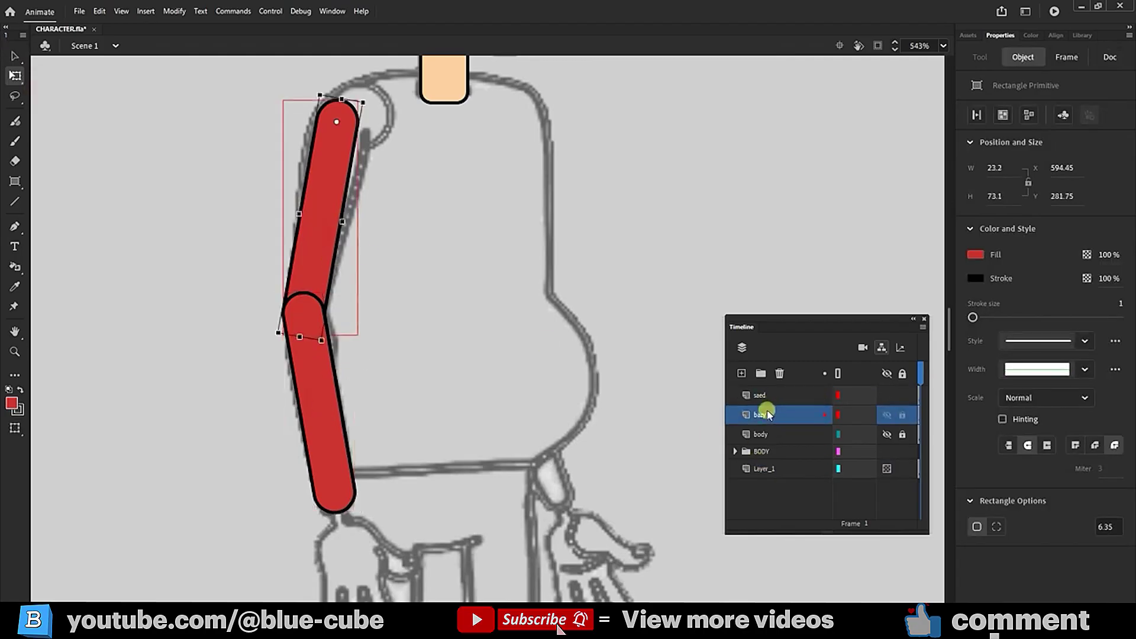
{"action": "left_click", "coordinate": [316, 203]}
{"action": "left_click", "coordinate": [16, 56]}
{"action": "double_click", "coordinate": [329, 214]}
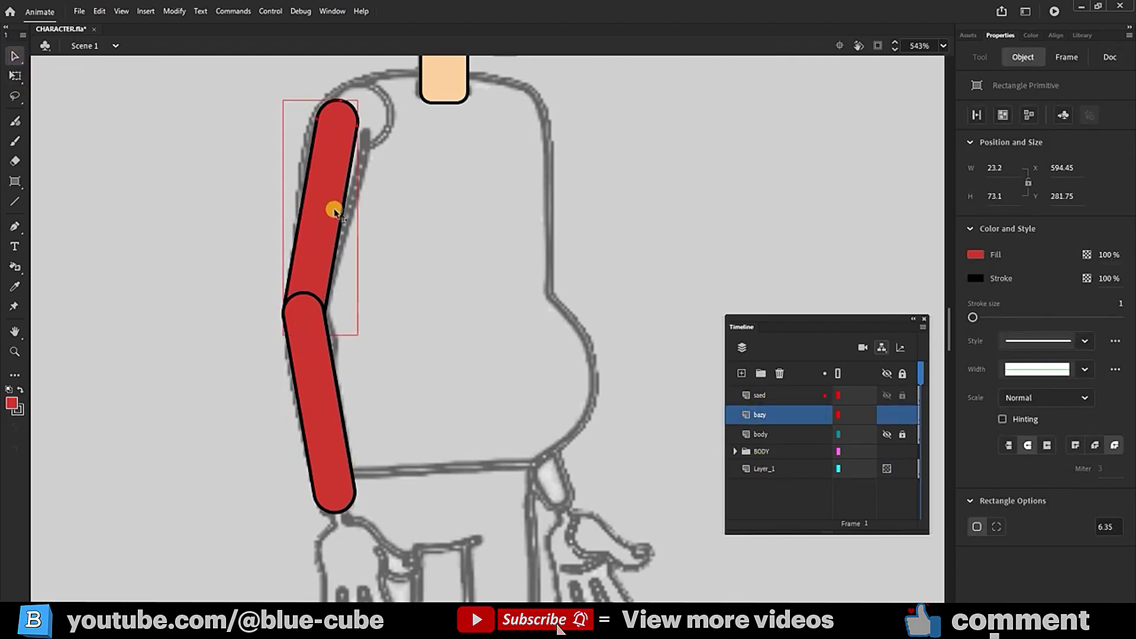
{"action": "left_click", "coordinate": [614, 336]}
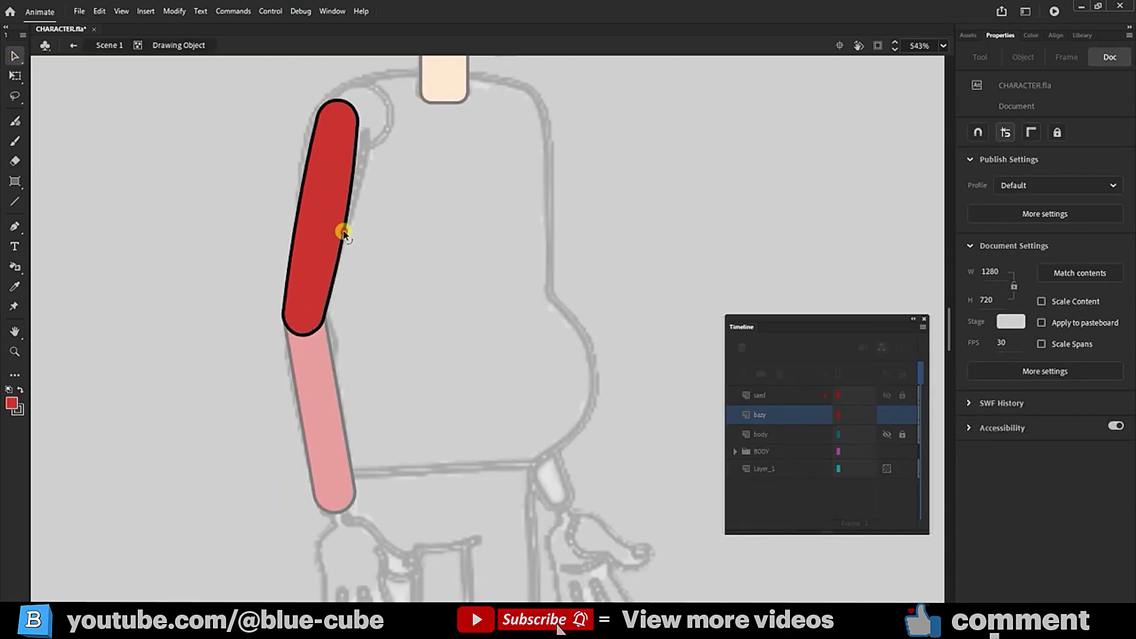
- Adjust the curve of the upper arm's inner edge, convert the forearm to a drawing object and bend its edges to follow the sketch
{"action": "left_click_drag", "start_coordinate": [343, 232], "coordinate": [338, 231]}
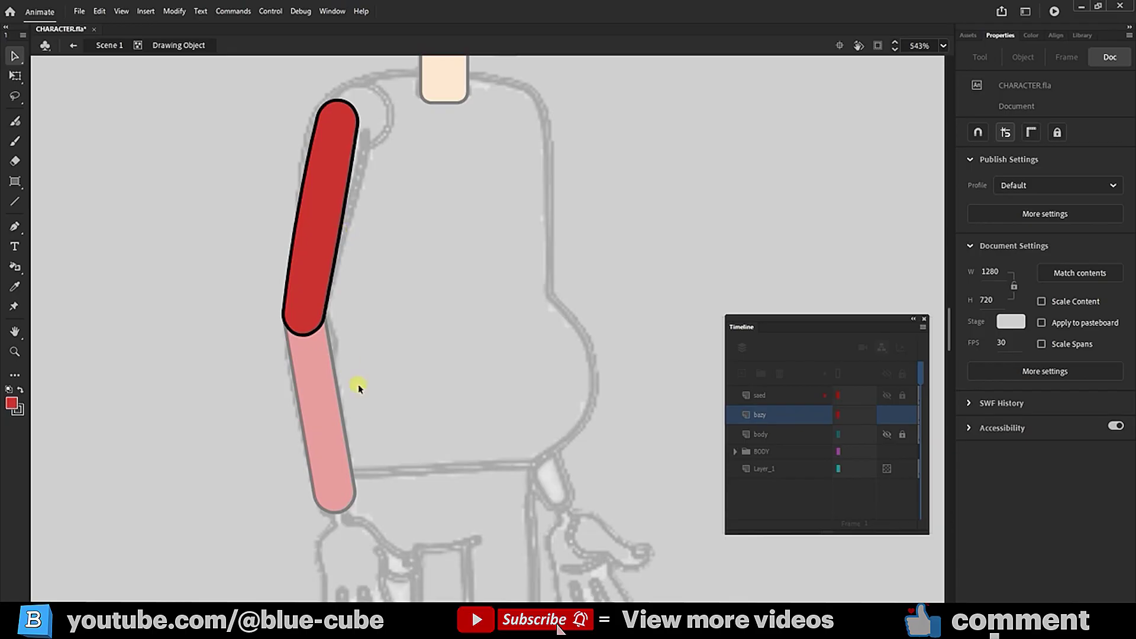
{"action": "double_click", "coordinate": [337, 412]}
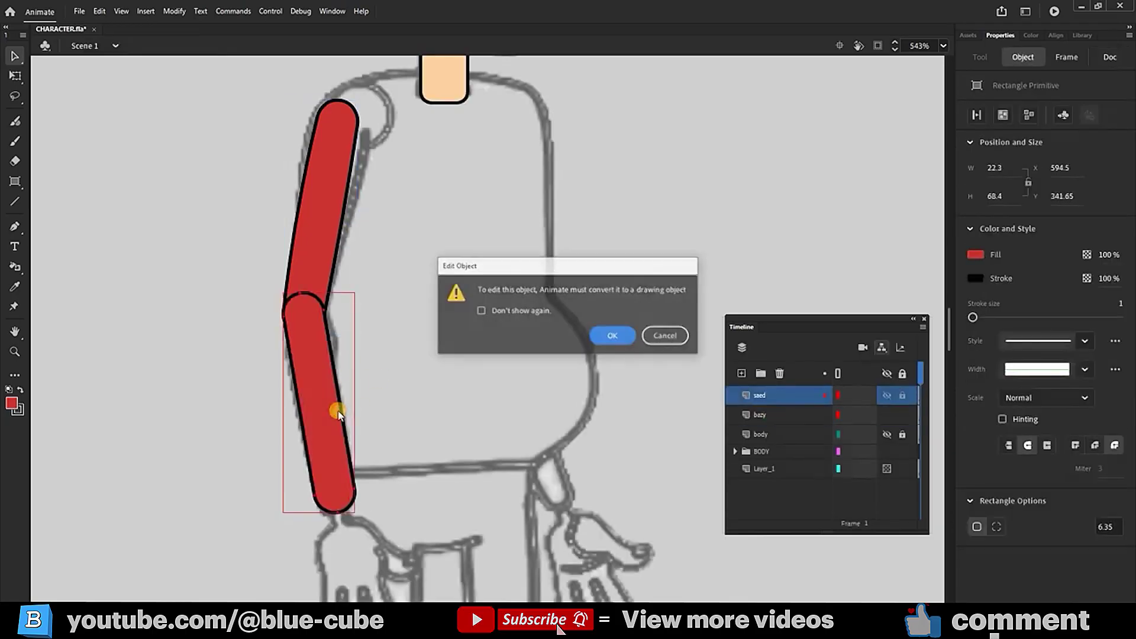
{"action": "left_click", "coordinate": [611, 335]}
{"action": "left_click_drag", "start_coordinate": [338, 397], "coordinate": [298, 411]}
{"action": "left_click_drag", "start_coordinate": [336, 400], "coordinate": [333, 399]}
{"action": "double_click", "coordinate": [365, 383]}
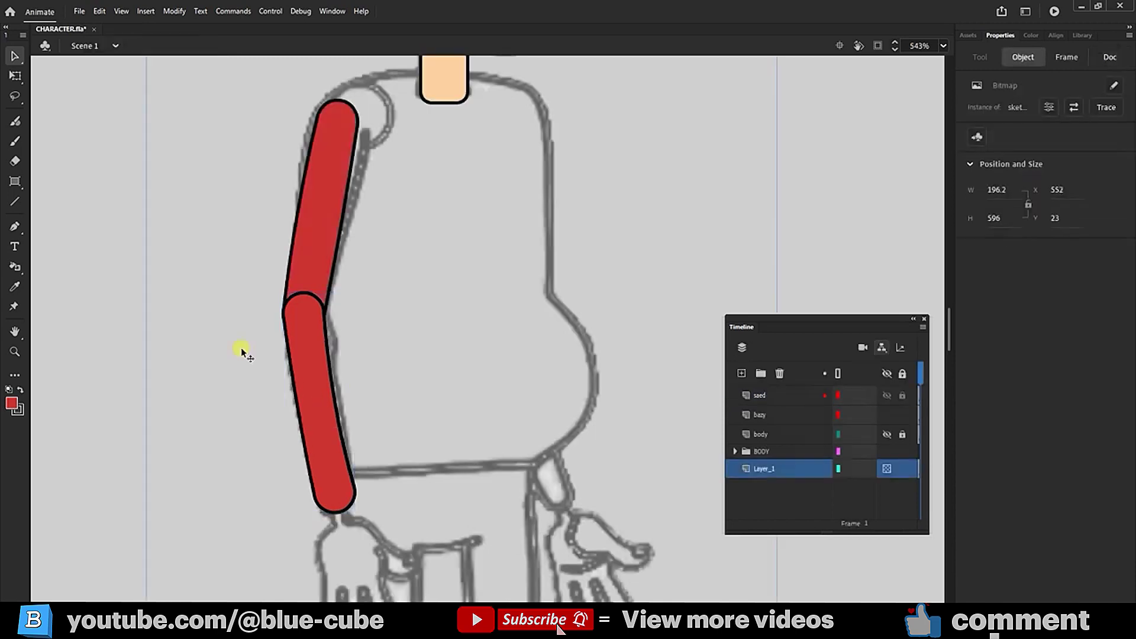
- Examine how the upper arm and forearm overlap at the elbow, showing the saed and bazy layers as outlines
{"action": "left_click", "coordinate": [15, 351]}
{"action": "left_click_drag", "start_coordinate": [394, 213], "coordinate": [255, 386]}
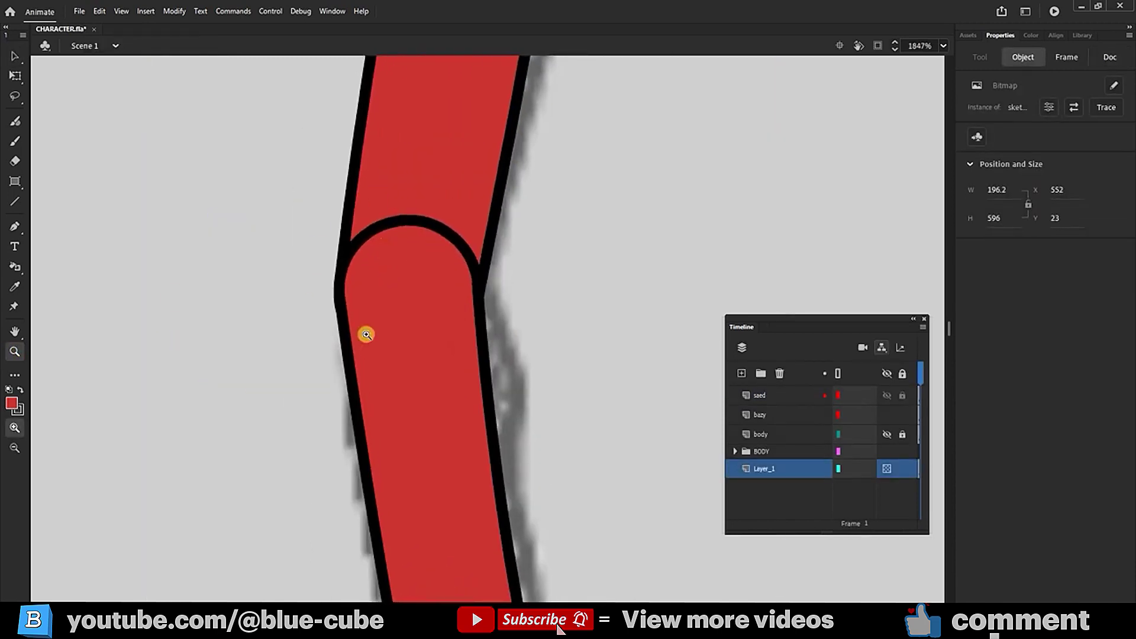
{"action": "key", "text": "ctrl+minus"}
{"action": "key", "text": "q"}
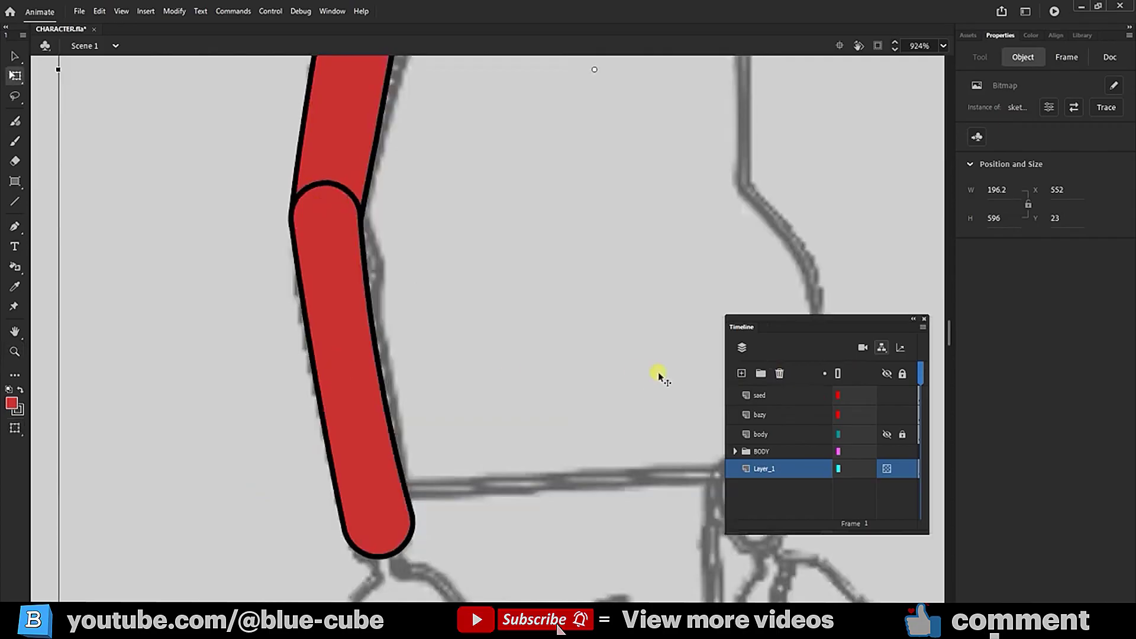
{"action": "left_click", "coordinate": [838, 395]}
{"action": "left_click", "coordinate": [838, 415]}
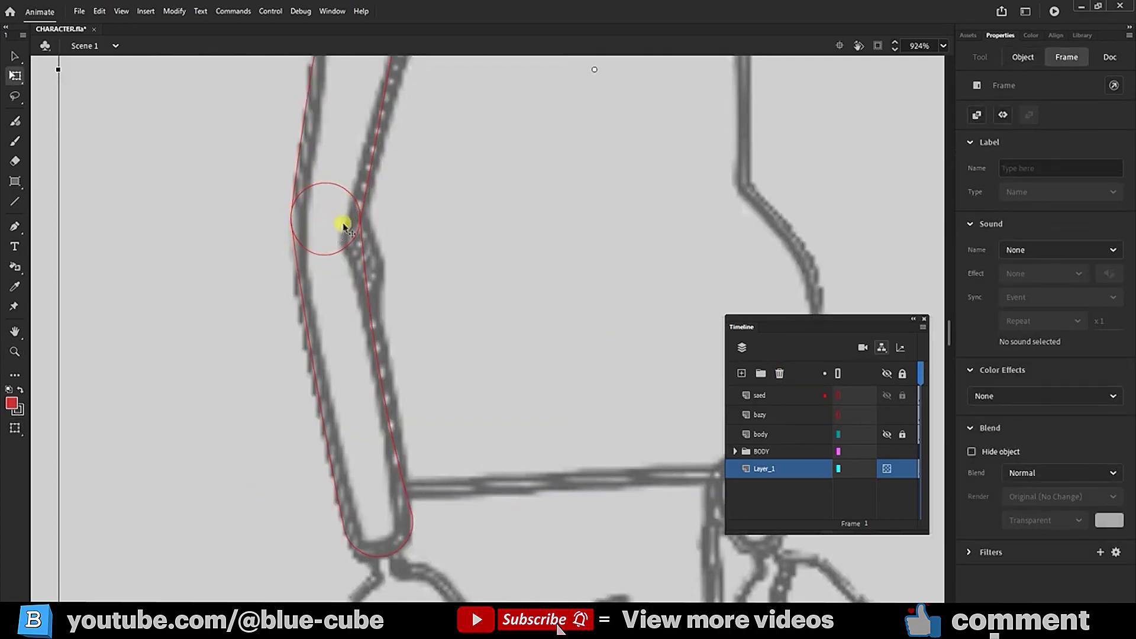
{"action": "left_click", "coordinate": [838, 373]}
{"action": "left_click", "coordinate": [837, 373]}
- Move the forearm's transformation point to the centre of the elbow, and try a rotation around it that is undone
{"action": "left_click", "coordinate": [362, 332]}
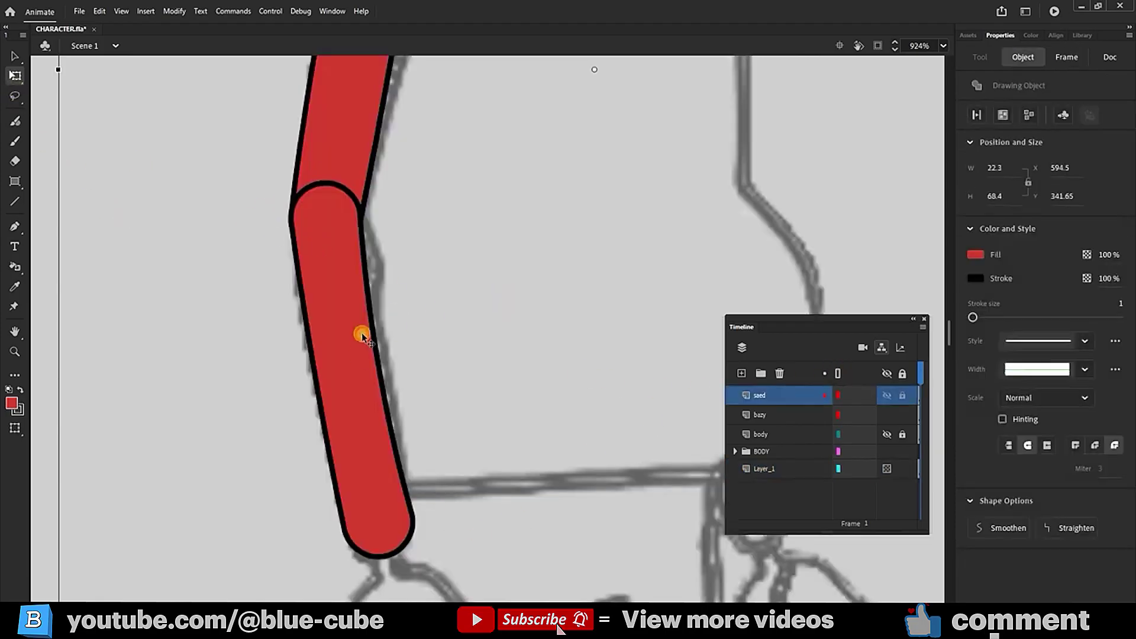
{"action": "left_click_drag", "start_coordinate": [353, 368], "coordinate": [324, 219]}
{"action": "mouse_move", "coordinate": [436, 470]}
{"action": "left_mouse_down"}
{"action": "mouse_move", "coordinate": [502, 220]}
{"action": "mouse_move", "coordinate": [452, 426]}
{"action": "left_mouse_up"}
{"action": "key", "text": "ctrl+z"}
{"action": "left_click", "coordinate": [367, 238]}
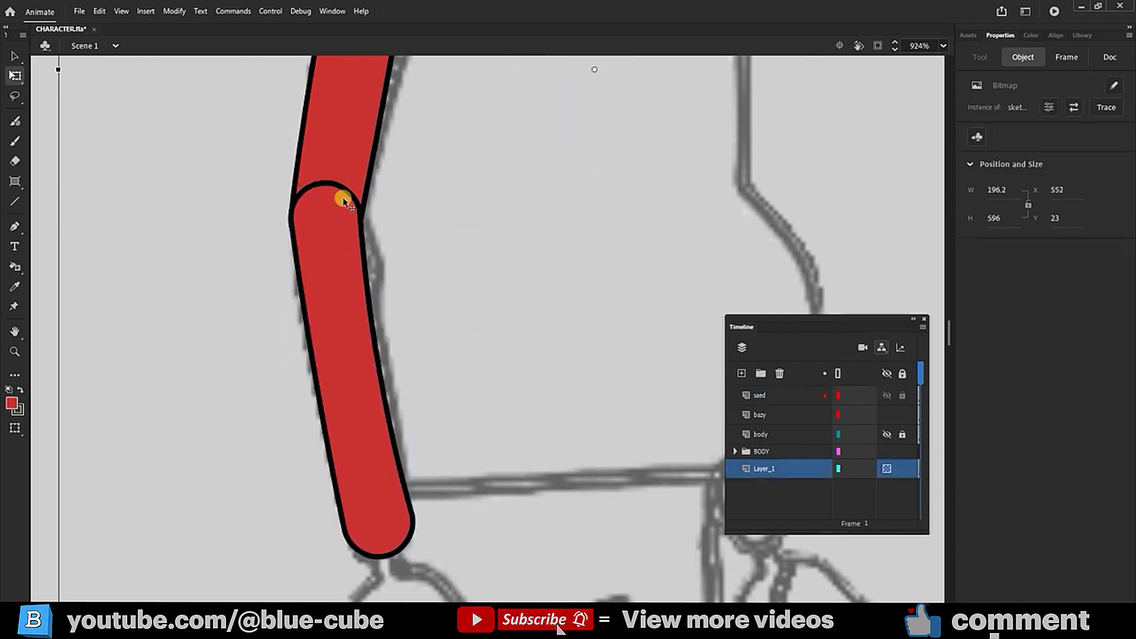
{"action": "left_click", "coordinate": [350, 352]}
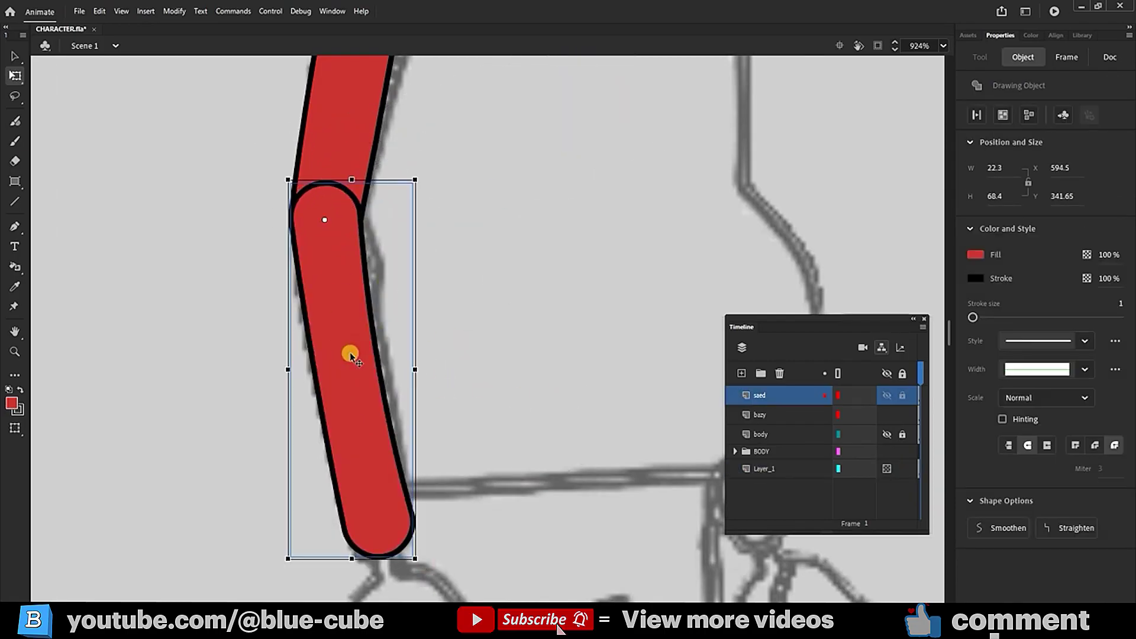
- Draw a red circle about 12.6 wide beside the forearm on the saed layer and remove its black stroke
{"action": "left_click", "coordinate": [15, 181]}
{"action": "left_click", "coordinate": [52, 218]}
{"action": "left_click_drag", "start_coordinate": [150, 237], "coordinate": [218, 306]}
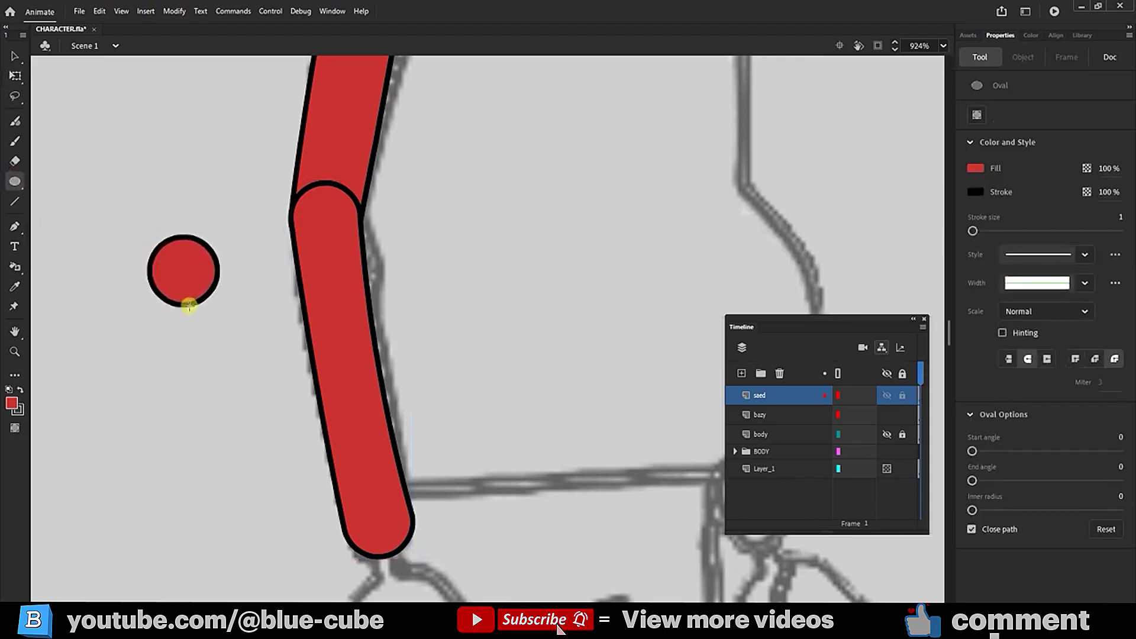
{"action": "left_click", "coordinate": [15, 76]}
{"action": "left_click", "coordinate": [194, 275]}
{"action": "double_click", "coordinate": [208, 261]}
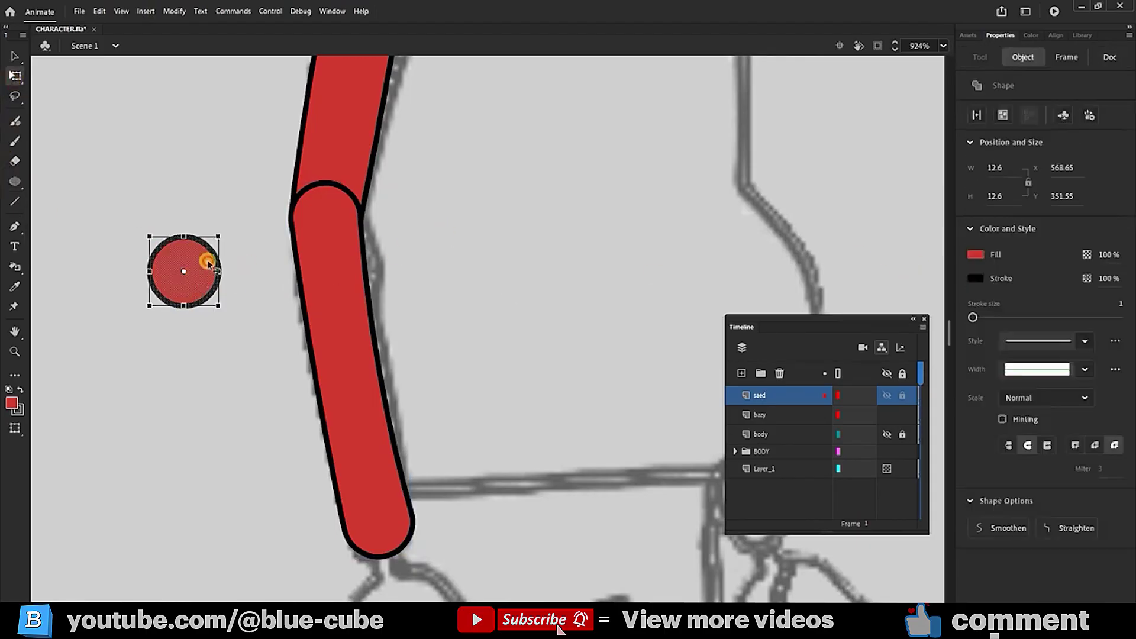
{"action": "left_click", "coordinate": [975, 278]}
{"action": "left_click", "coordinate": [945, 294]}
{"action": "left_click", "coordinate": [198, 264]}
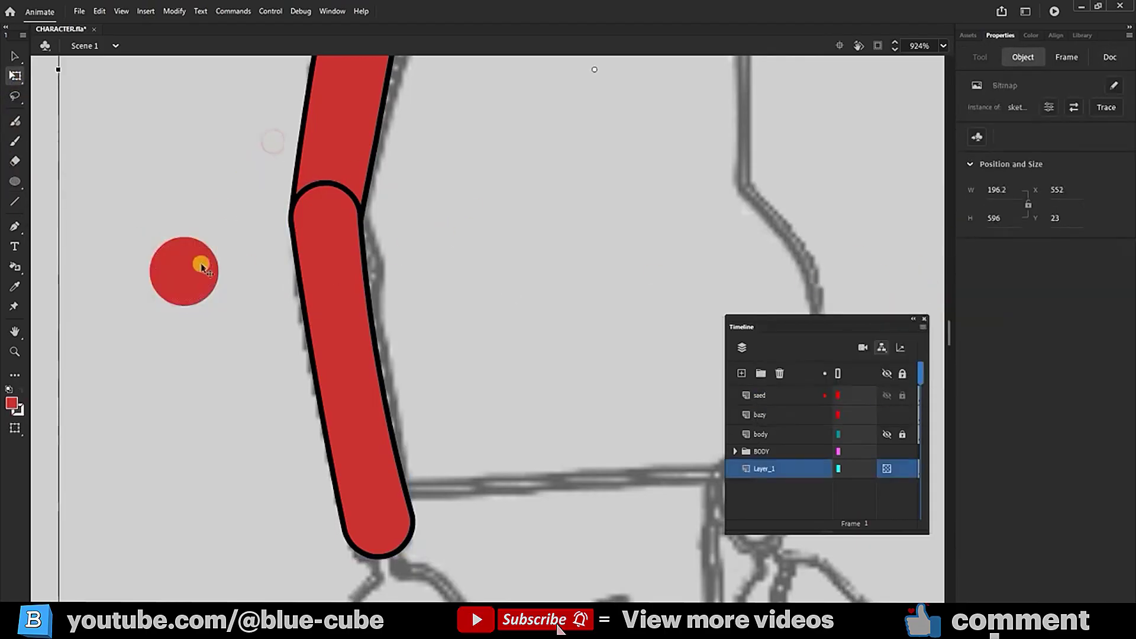
- Stack the strokeless circle above the forearm and place it over the elbow to cover the outline between the two arm pieces
{"action": "mouse_move", "coordinate": [213, 271]}
{"action": "left_mouse_down"}
{"action": "mouse_move", "coordinate": [346, 207]}
{"action": "mouse_move", "coordinate": [353, 187]}
{"action": "mouse_move", "coordinate": [314, 310]}
{"action": "mouse_move", "coordinate": [284, 311]}
{"action": "left_mouse_up"}
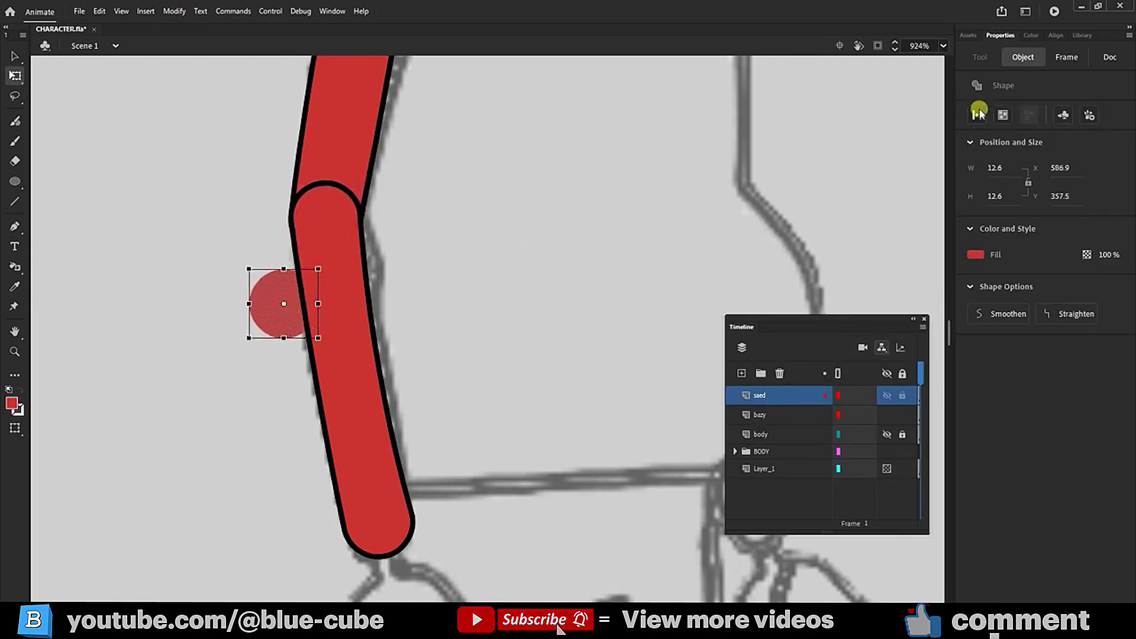
{"action": "left_click", "coordinate": [1002, 114]}
{"action": "mouse_move", "coordinate": [302, 314]}
{"action": "left_mouse_down"}
{"action": "mouse_move", "coordinate": [267, 293]}
{"action": "mouse_move", "coordinate": [339, 204]}
{"action": "mouse_move", "coordinate": [219, 260]}
{"action": "mouse_move", "coordinate": [231, 270]}
{"action": "mouse_move", "coordinate": [343, 196]}
{"action": "mouse_move", "coordinate": [339, 211]}
{"action": "mouse_move", "coordinate": [325, 202]}
{"action": "mouse_move", "coordinate": [361, 201]}
{"action": "left_mouse_up"}
{"action": "key", "text": "ctrl+z"}
{"action": "left_click", "coordinate": [197, 271]}
{"action": "left_click_drag", "start_coordinate": [330, 204], "coordinate": [332, 211]}
{"action": "left_click", "coordinate": [408, 222]}
{"action": "left_click", "coordinate": [338, 366]}
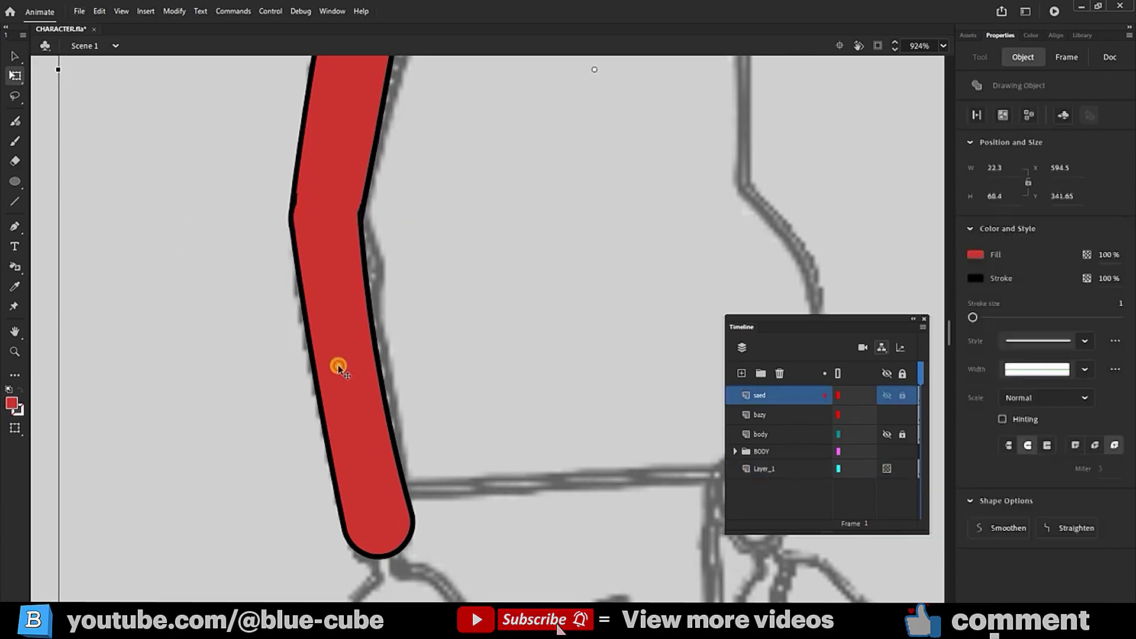
{"action": "left_click_drag", "start_coordinate": [426, 562], "coordinate": [353, 146]}
{"action": "left_click", "coordinate": [348, 261]}
{"action": "left_click", "coordinate": [325, 177]}
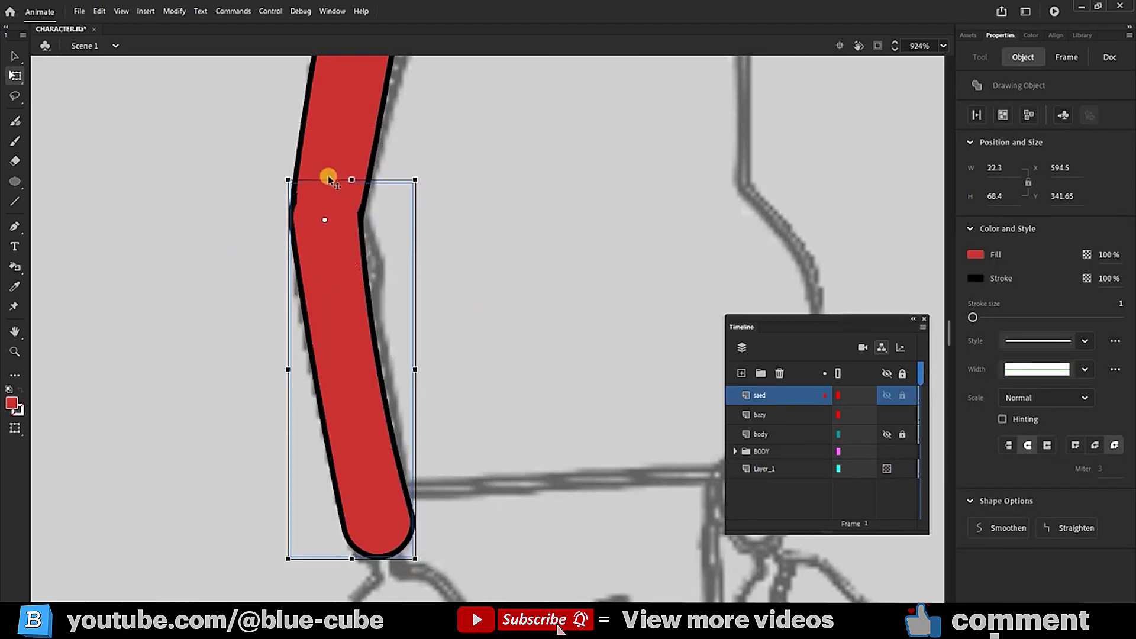
{"action": "left_click", "coordinate": [357, 289]}
{"action": "left_click", "coordinate": [332, 295]}
- Add a new layer above saed and name it kafe_dast
{"action": "scroll", "coordinate": [333, 295], "scroll_direction": "down", "scroll_amount": 5}
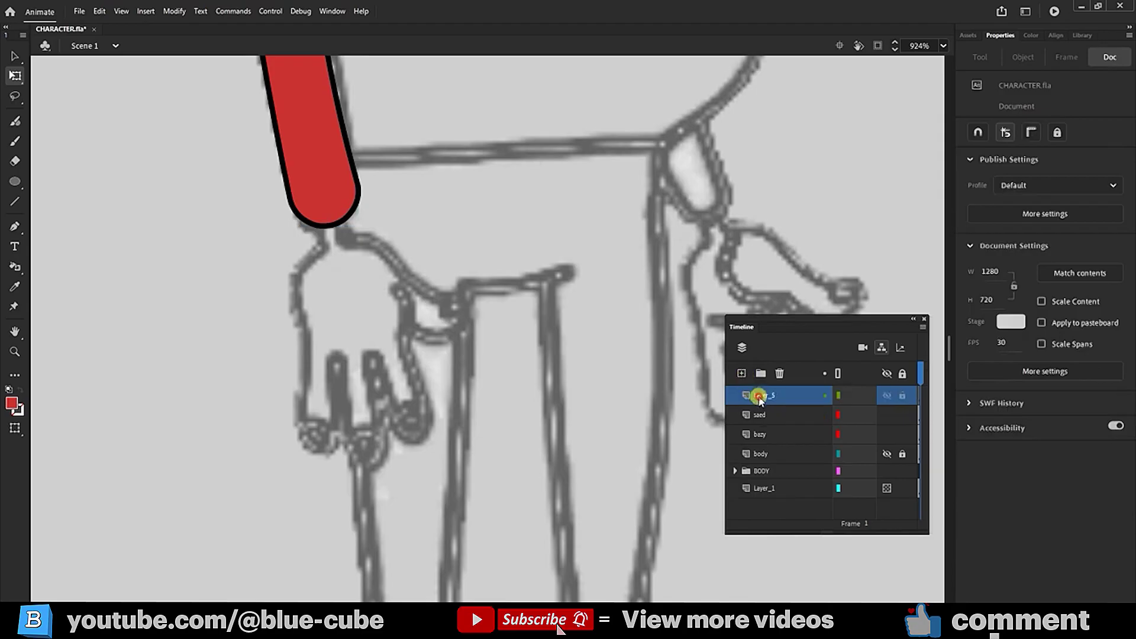
{"action": "double_click", "coordinate": [760, 397]}
{"action": "type", "text": "ka"}
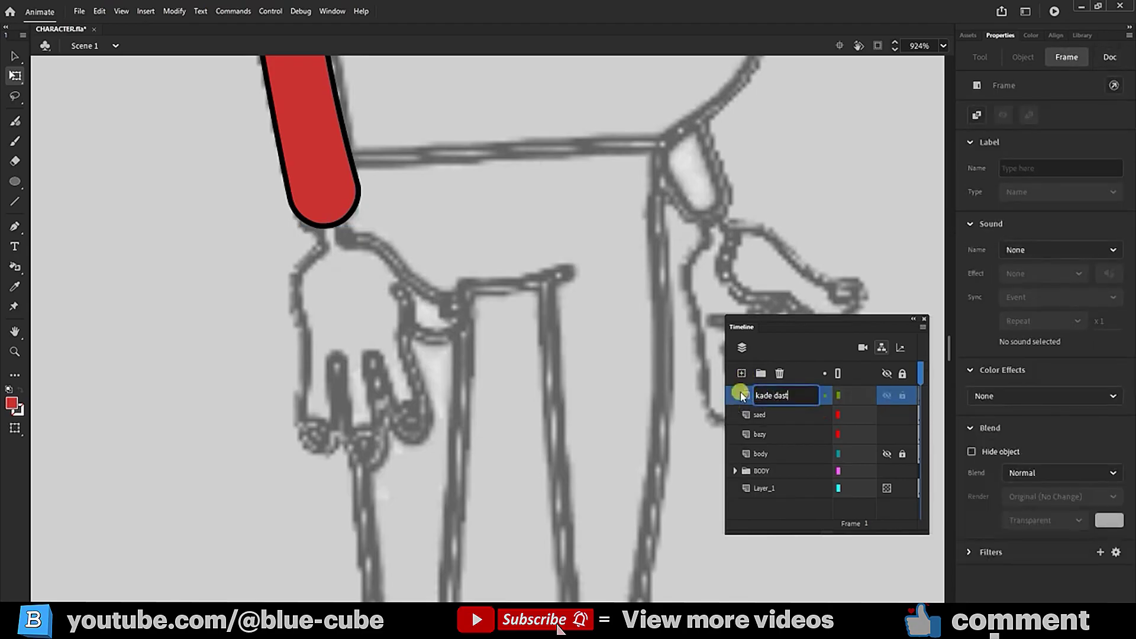
{"action": "type", "text": "de_dast"}
{"action": "key", "text": "Return"}
- Trace the sketched hand with the Pen tool in straight segments, from the wrist around three fingers and the thumb back up into the sleeve
{"action": "left_click", "coordinate": [322, 233]}
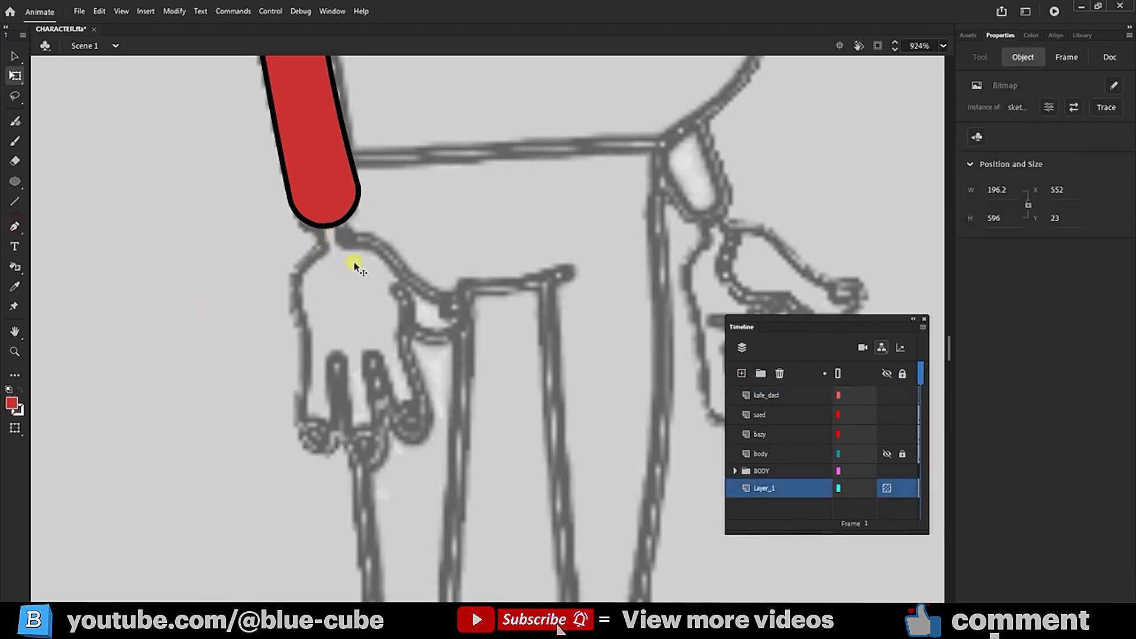
{"action": "key", "text": "p"}
{"action": "left_click", "coordinate": [319, 235]}
{"action": "left_click", "coordinate": [325, 249]}
{"action": "left_click", "coordinate": [296, 277]}
{"action": "left_click", "coordinate": [305, 349]}
{"action": "key", "text": "ctrl+z"}
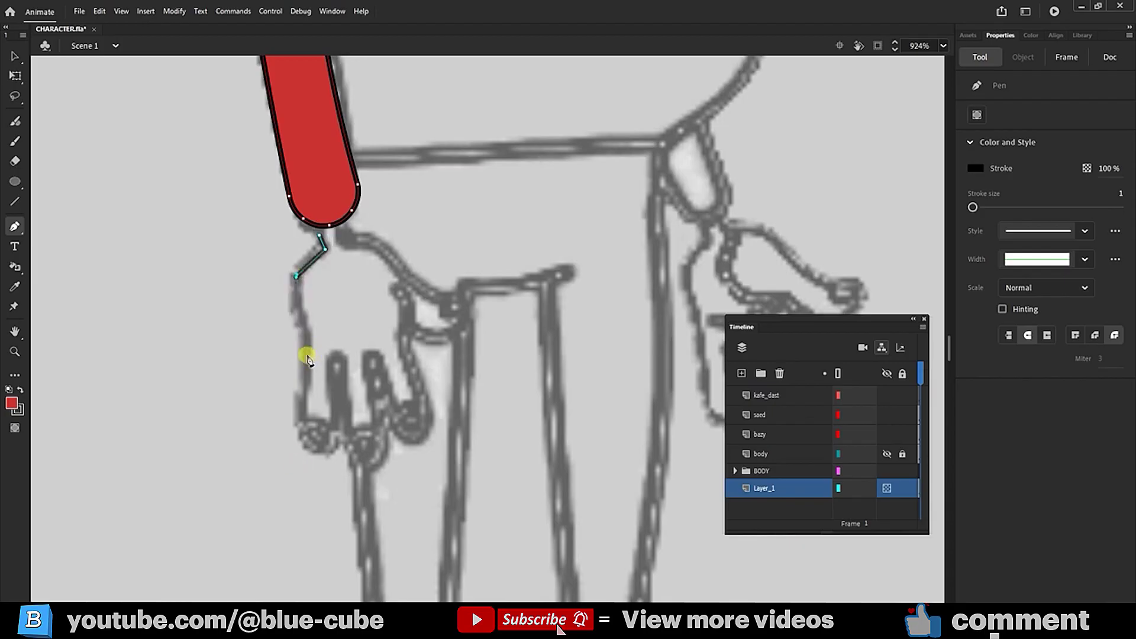
{"action": "left_click", "coordinate": [306, 355]}
{"action": "left_click", "coordinate": [318, 452]}
{"action": "left_click", "coordinate": [335, 354]}
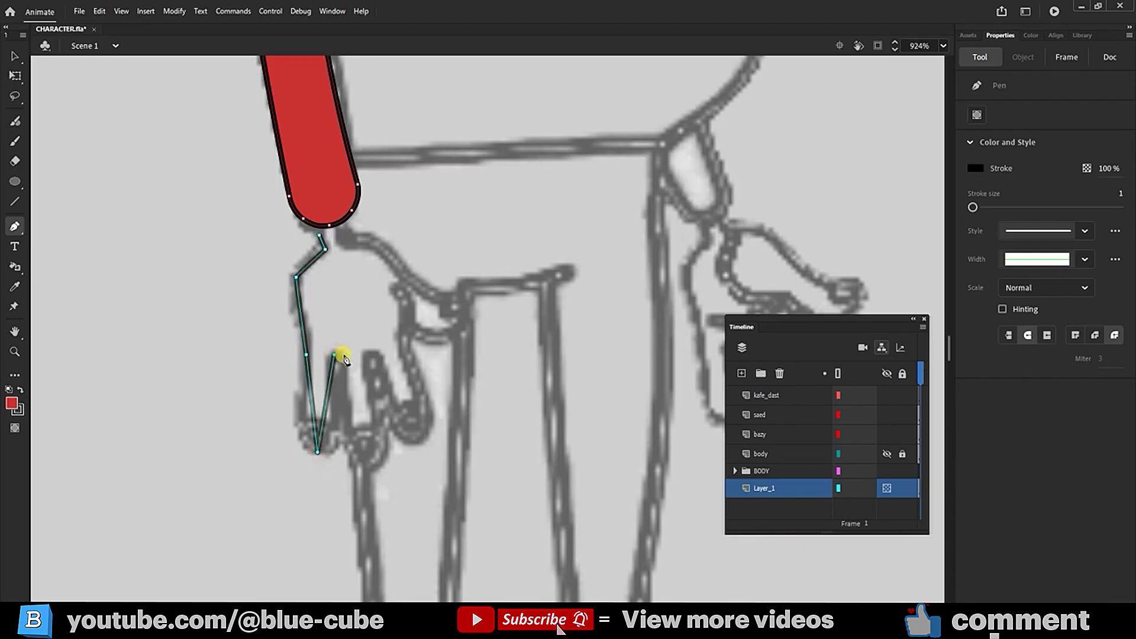
{"action": "left_click", "coordinate": [368, 466]}
{"action": "left_click", "coordinate": [374, 353]}
{"action": "left_click", "coordinate": [421, 436]}
{"action": "left_click", "coordinate": [410, 326]}
{"action": "left_click", "coordinate": [460, 293]}
{"action": "left_click", "coordinate": [411, 278]}
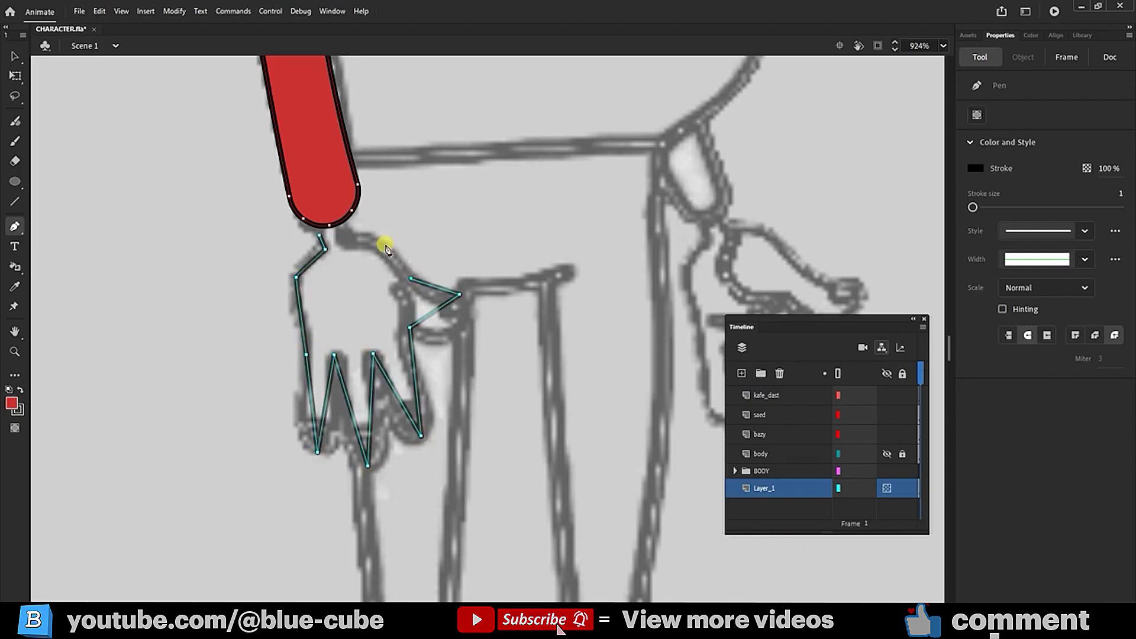
{"action": "left_click", "coordinate": [372, 238]}
{"action": "left_click", "coordinate": [342, 235]}
{"action": "left_click", "coordinate": [331, 199]}
{"action": "left_click", "coordinate": [314, 203]}
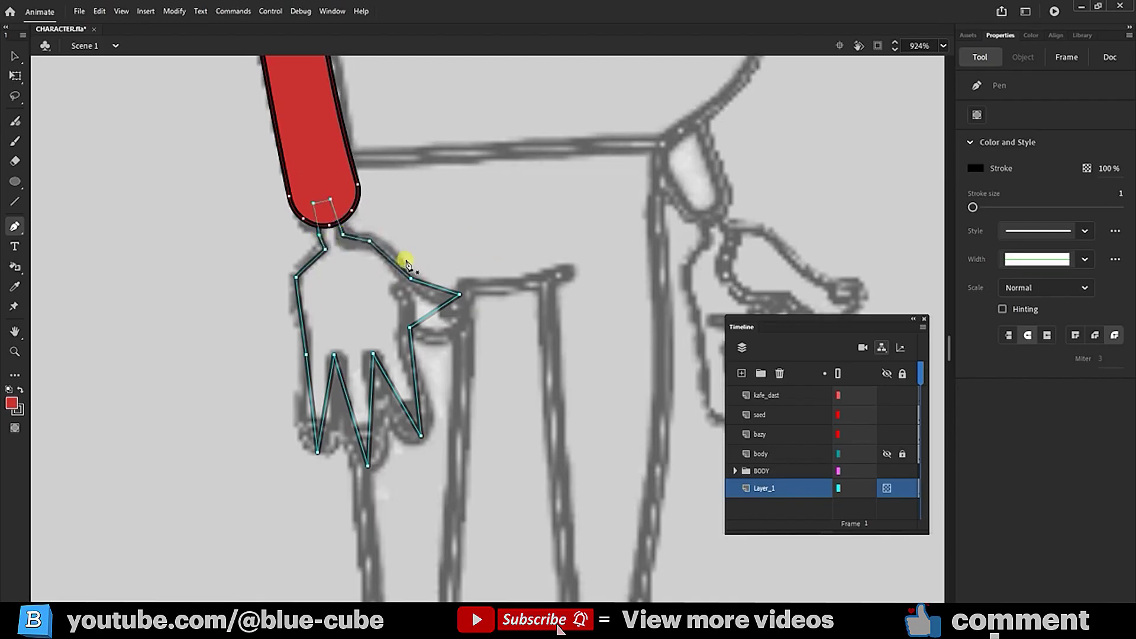
- Round the tips of the thumb and the three fingers into curves, keeping the hand outline on the kafe_dast layer
{"action": "left_click_drag", "start_coordinate": [460, 294], "coordinate": [461, 349]}
{"action": "left_click_drag", "start_coordinate": [421, 436], "coordinate": [398, 444]}
{"action": "left_click", "coordinate": [15, 226]}
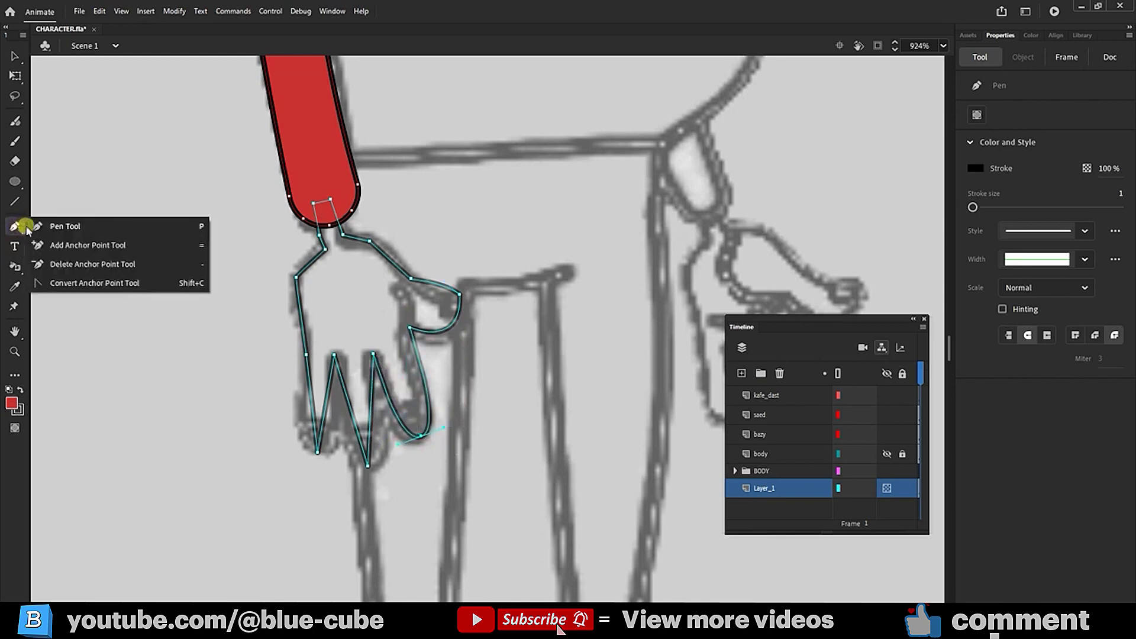
{"action": "left_click", "coordinate": [368, 465]}
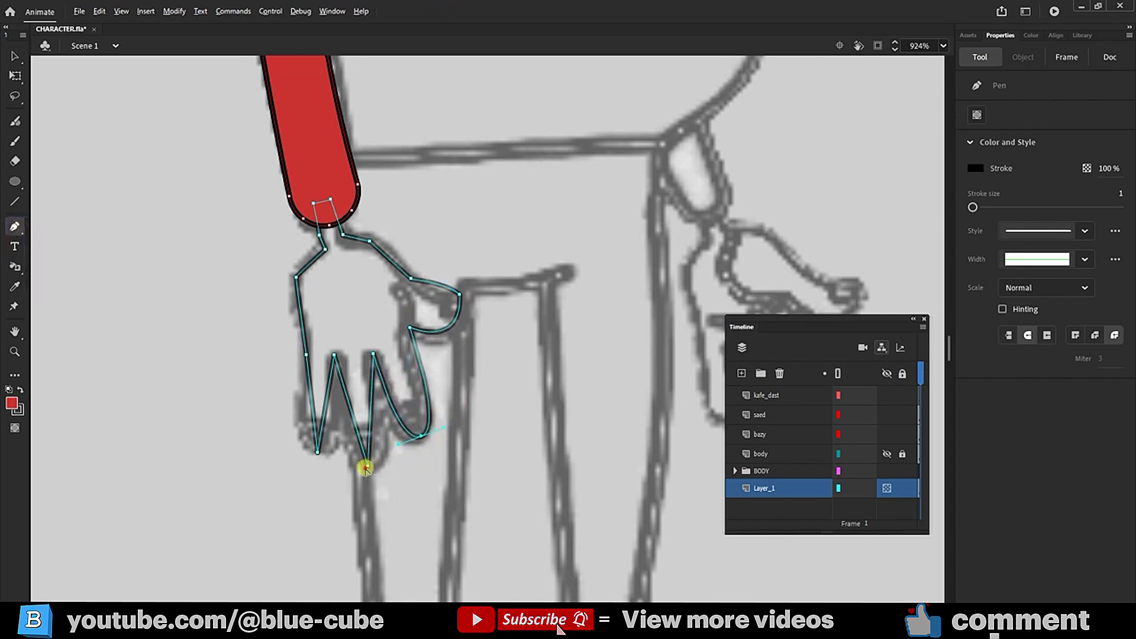
{"action": "left_click_drag", "start_coordinate": [366, 468], "coordinate": [376, 464]}
{"action": "left_click_drag", "start_coordinate": [369, 467], "coordinate": [348, 474]}
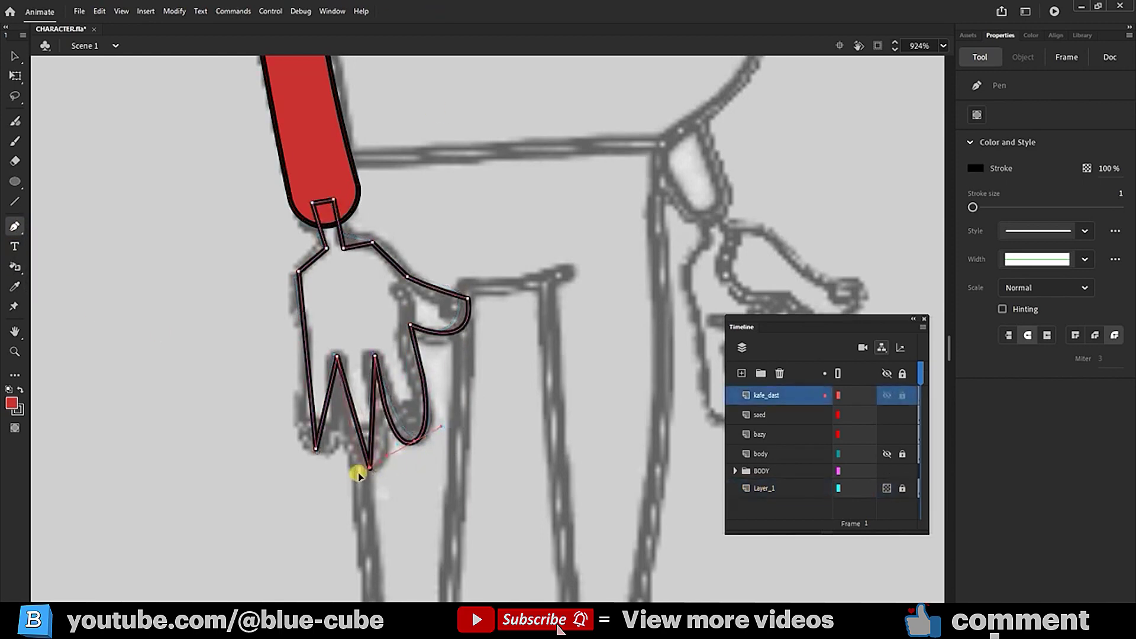
{"action": "left_click_drag", "start_coordinate": [315, 450], "coordinate": [291, 452]}
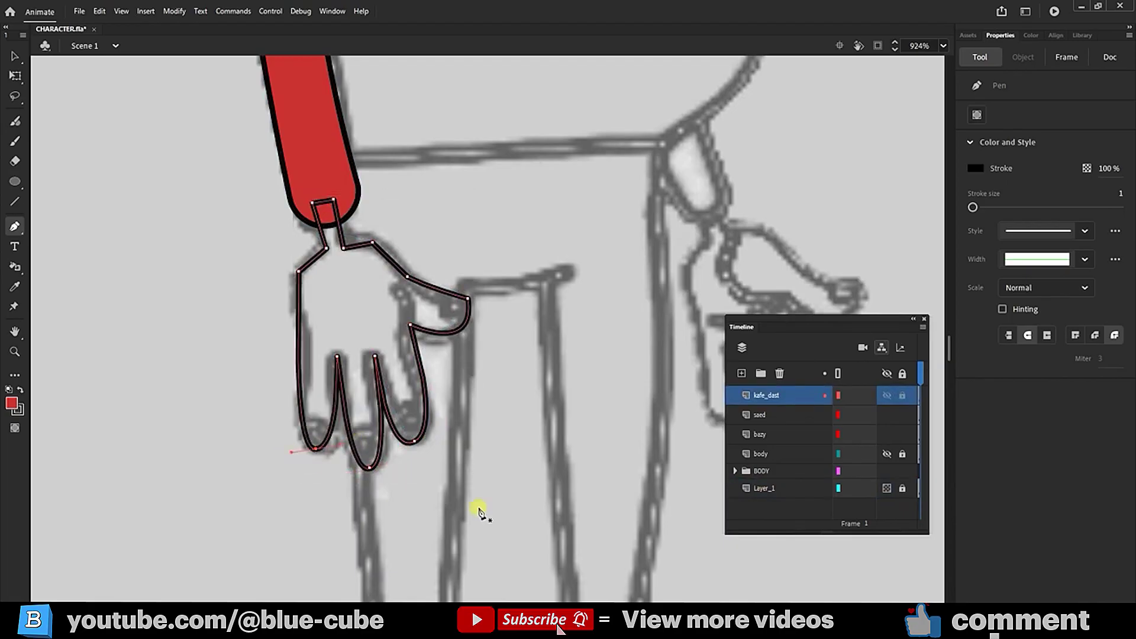
- Add an anchor point on the outer edge of the hand above the first finger and pull it inward to match the sketch
{"action": "left_click", "coordinate": [298, 355]}
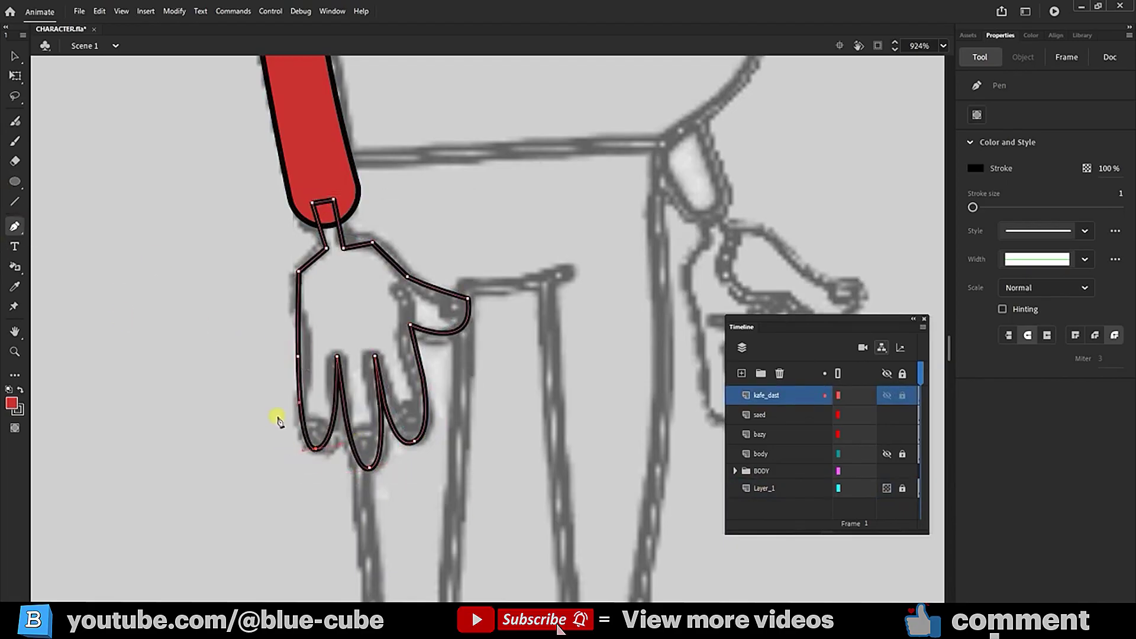
{"action": "left_click", "coordinate": [15, 56]}
{"action": "left_click", "coordinate": [74, 77]}
{"action": "left_click_drag", "start_coordinate": [298, 358], "coordinate": [305, 358]}
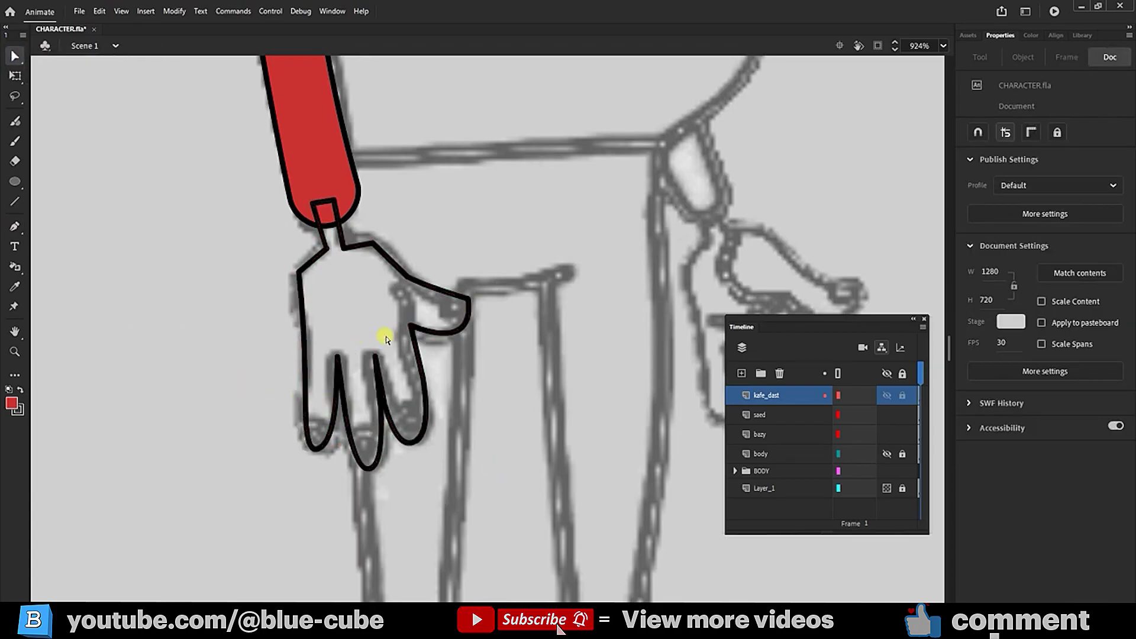
- Fill the hand outline with a light peach skin colour using the Paint Bucket
{"action": "left_click_drag", "start_coordinate": [17, 268], "coordinate": [60, 267]}
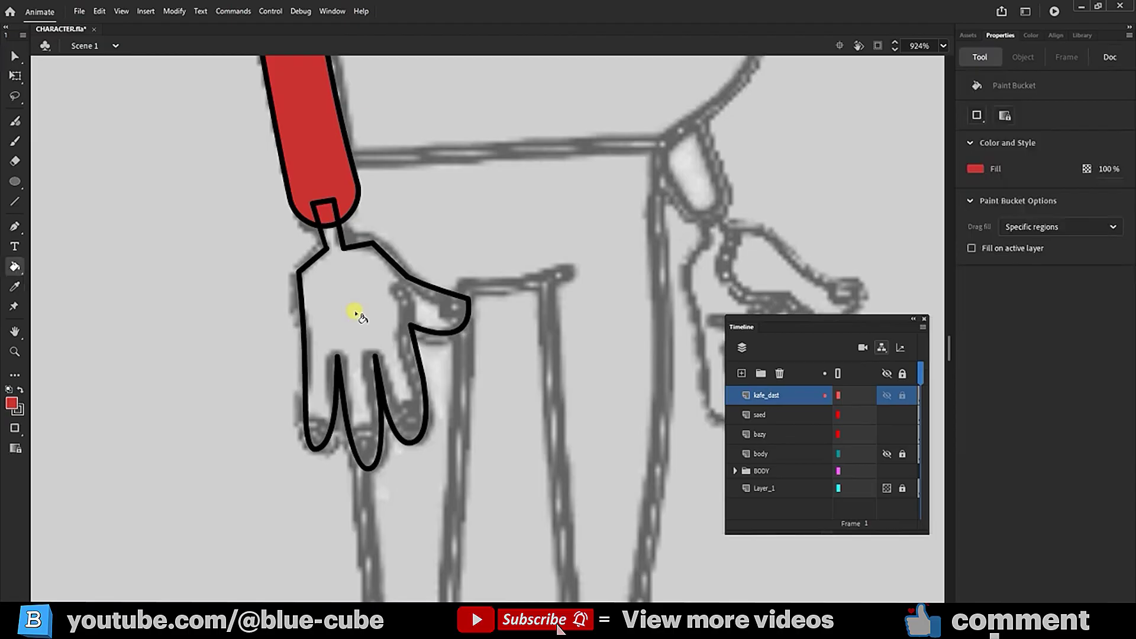
{"action": "left_click", "coordinate": [11, 405]}
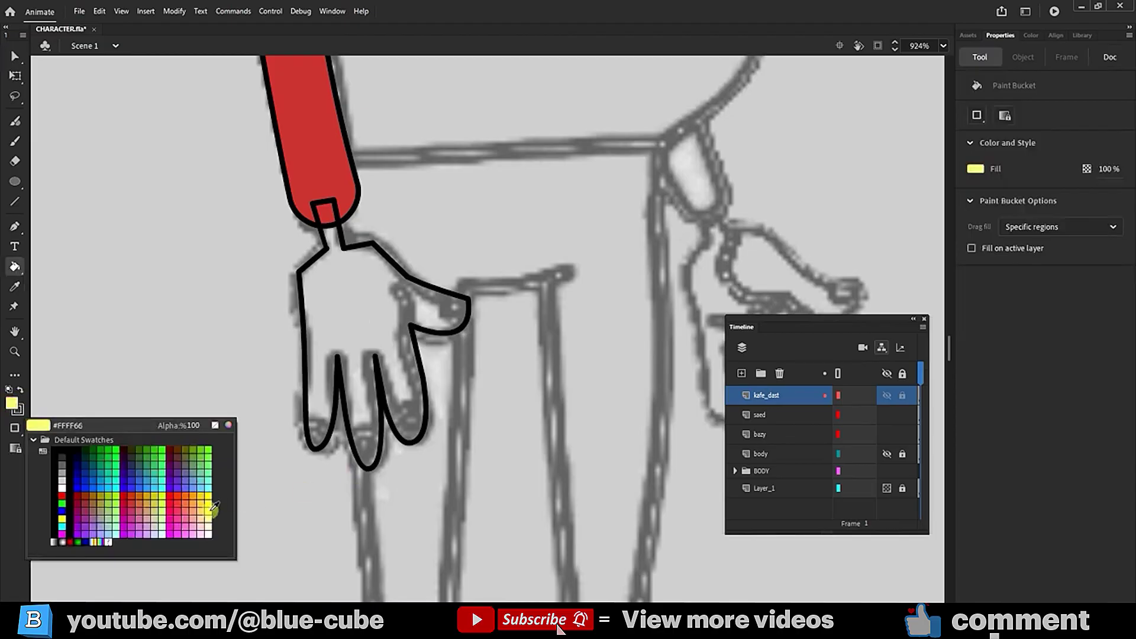
{"action": "left_click", "coordinate": [206, 511]}
{"action": "left_click", "coordinate": [372, 333]}
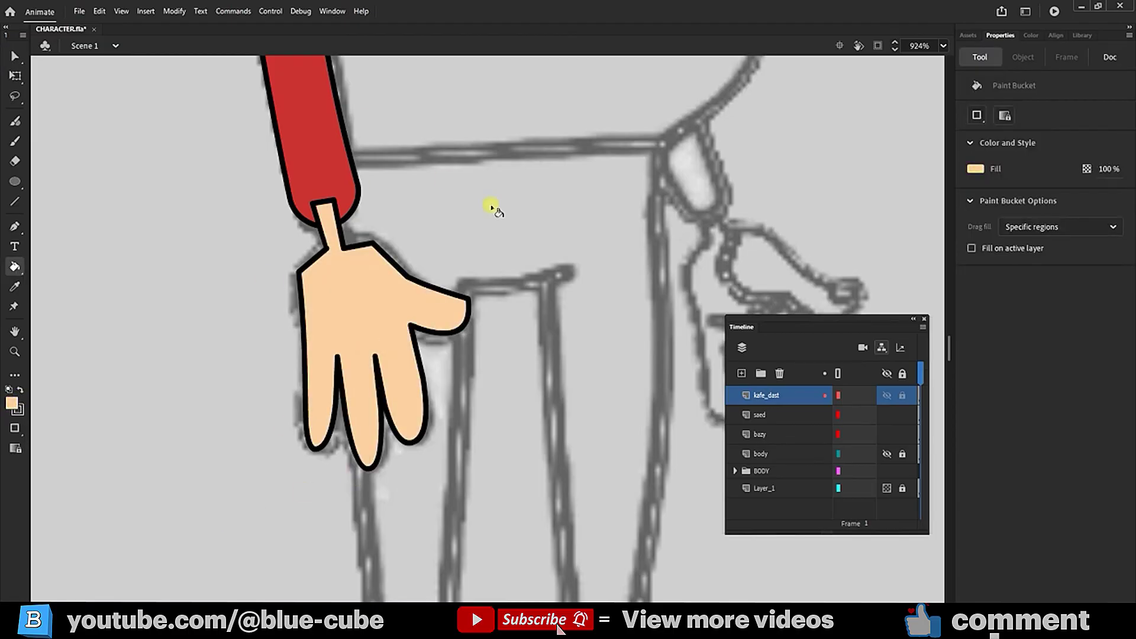
- Move the kafe_dast layer below bazy so the wrist sits behind the sleeve
{"action": "left_click", "coordinate": [441, 329]}
{"action": "left_click_drag", "start_coordinate": [769, 401], "coordinate": [778, 445]}
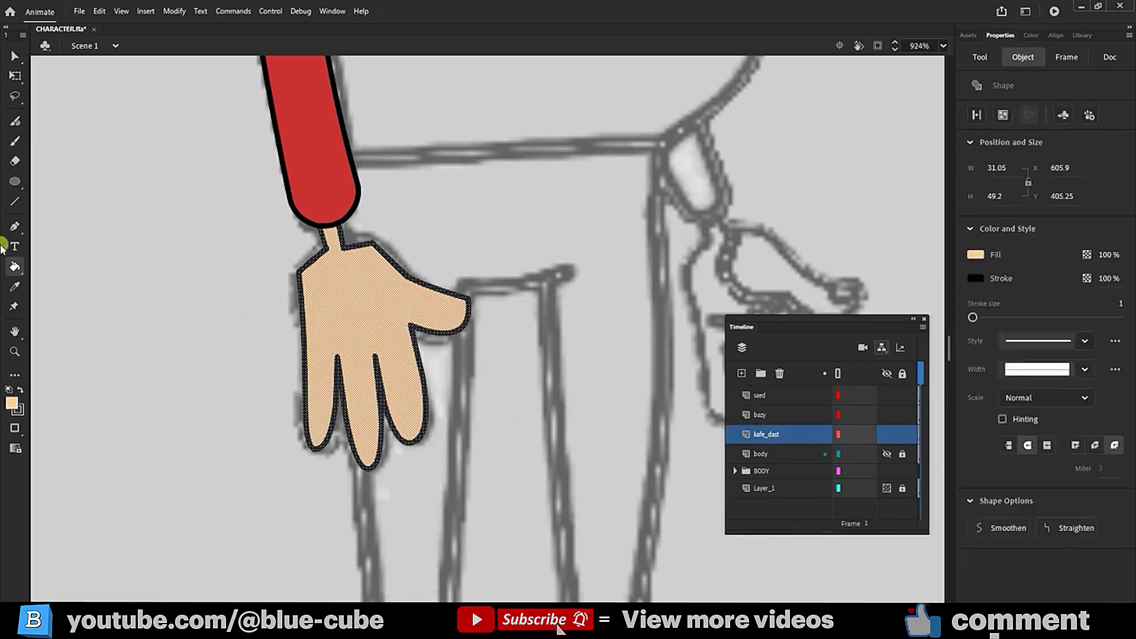
{"action": "left_click", "coordinate": [14, 76]}
{"action": "left_click", "coordinate": [231, 305]}
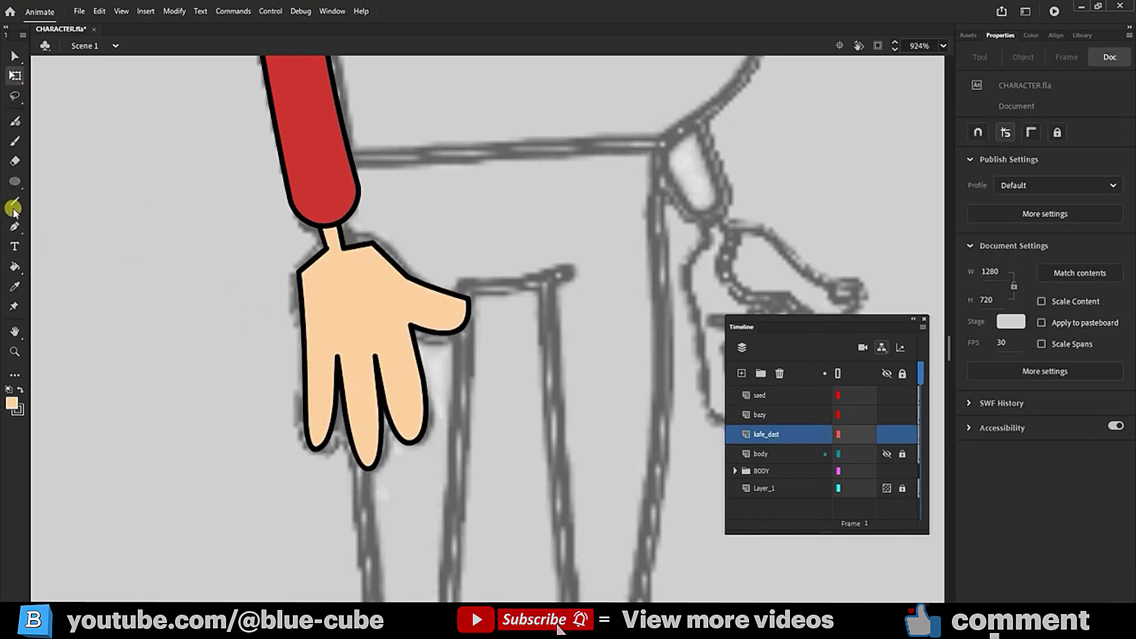
- Draw a small peach rectangle primitive with a corner radius of 2 beside the hand on the kafe_dast layer
{"action": "left_click", "coordinate": [15, 181]}
{"action": "left_click", "coordinate": [102, 198]}
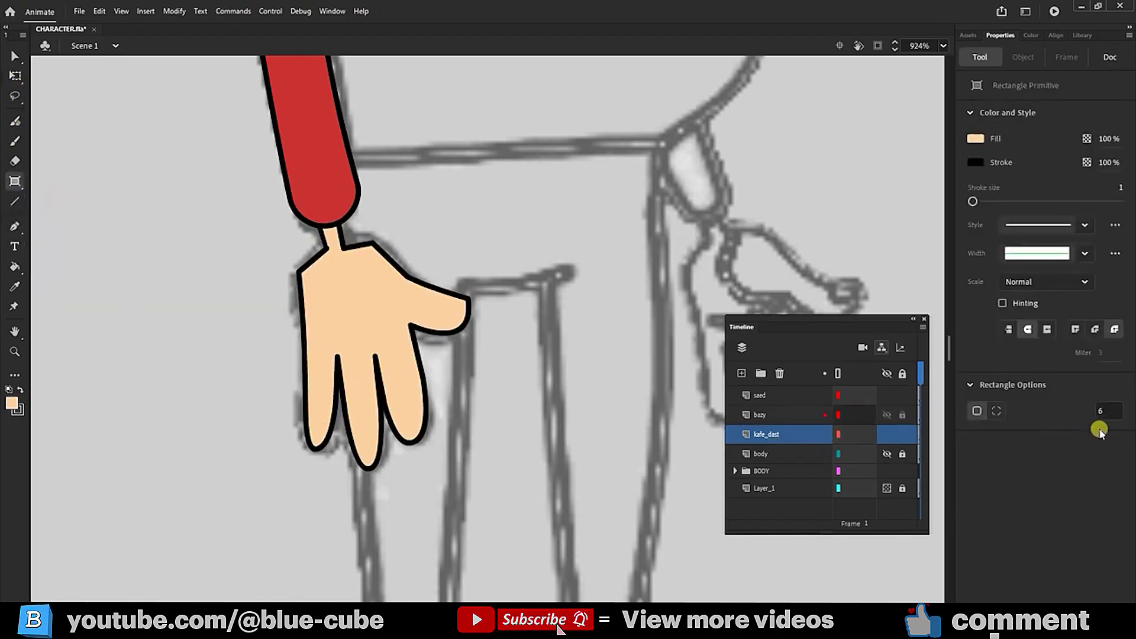
{"action": "left_click", "coordinate": [1102, 411]}
{"action": "type", "text": "2"}
{"action": "left_click_drag", "start_coordinate": [171, 301], "coordinate": [195, 351]}
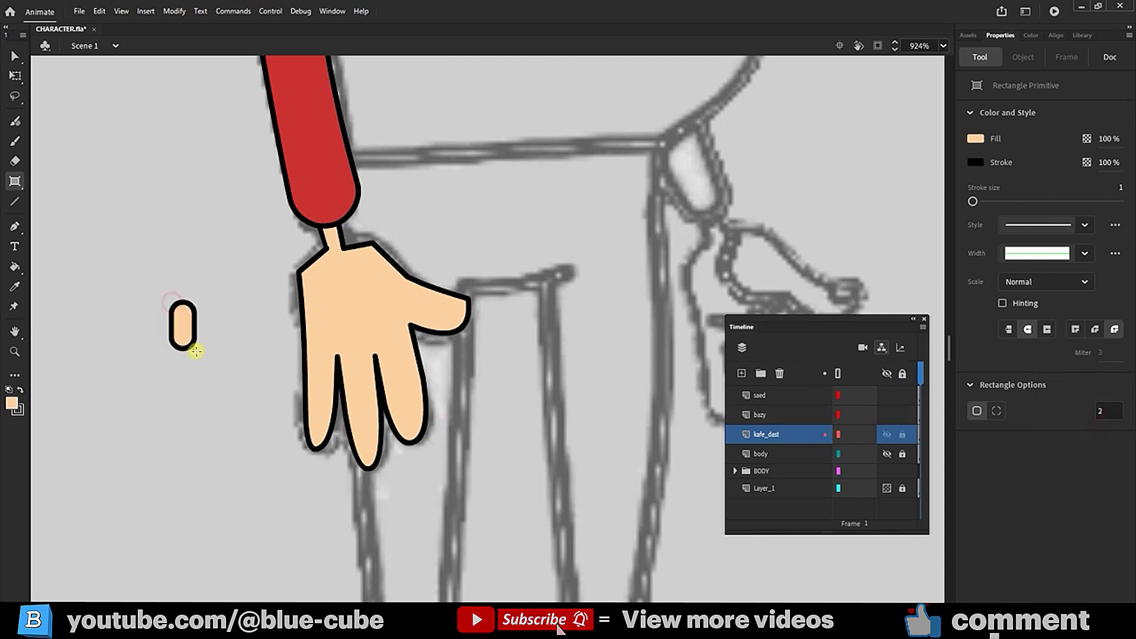
- Undo the small rectangle and redraw it beside the hand, about 3.5 by 6.05 px, with a corner radius of 1
{"action": "key", "text": "ctrl+z"}
{"action": "left_click", "coordinate": [1107, 413]}
{"action": "type", "text": "1"}
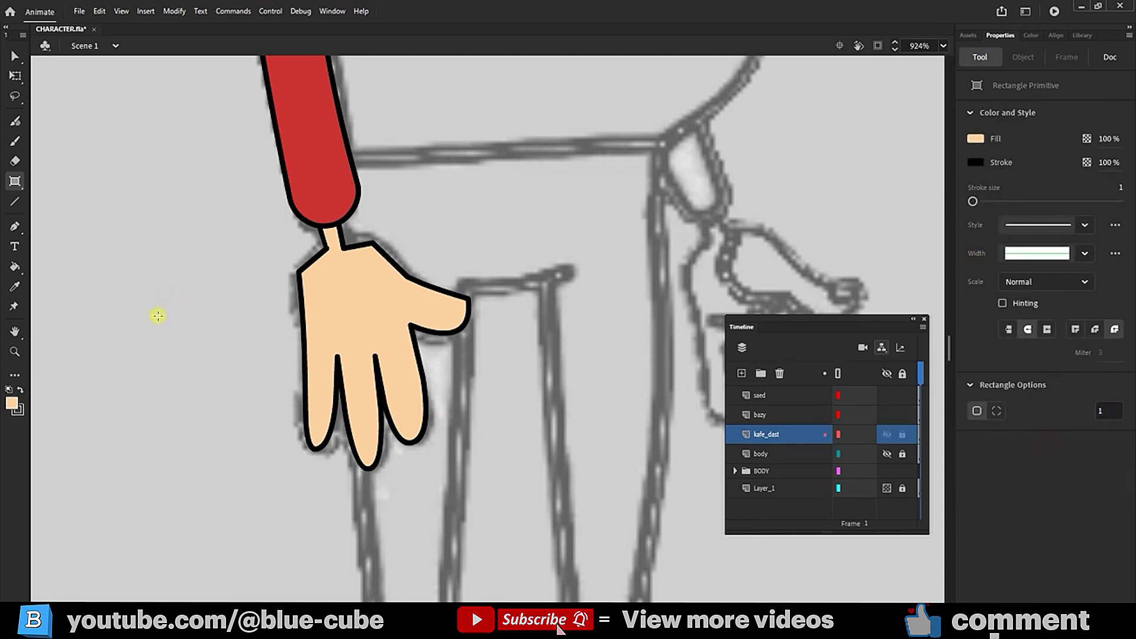
{"action": "left_click_drag", "start_coordinate": [177, 303], "coordinate": [199, 339]}
- Set the small rectangle's stroke size to 0.1 and its fill colour to white
{"action": "left_click", "coordinate": [15, 75]}
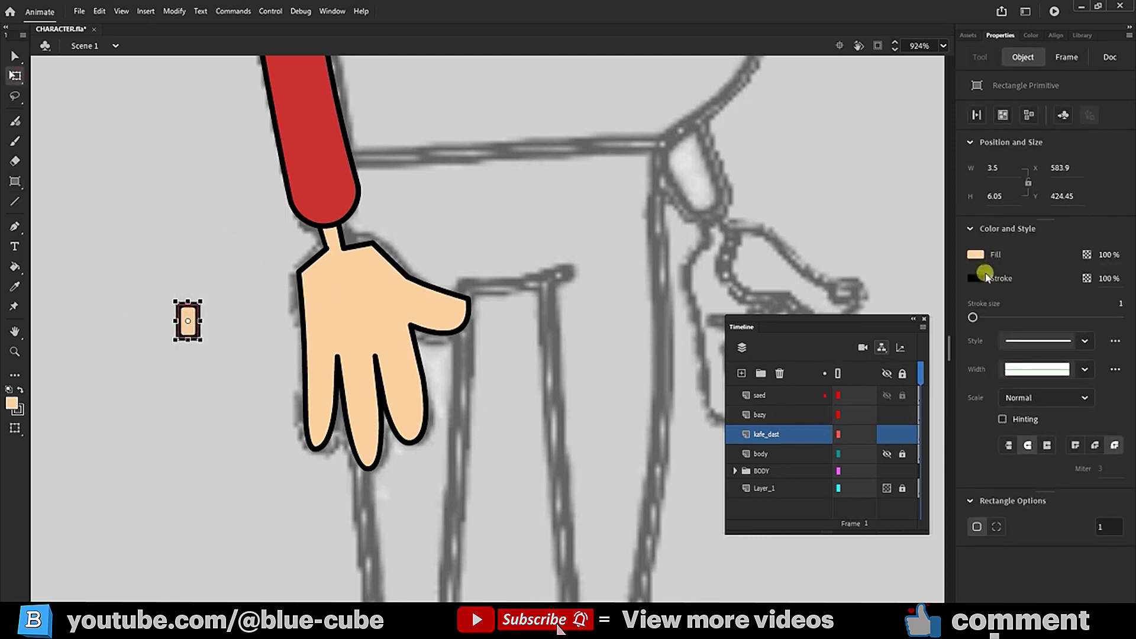
{"action": "left_click_drag", "start_coordinate": [976, 322], "coordinate": [972, 318]}
{"action": "mouse_move", "coordinate": [193, 330]}
{"action": "left_mouse_down"}
{"action": "mouse_move", "coordinate": [294, 388]}
{"action": "mouse_move", "coordinate": [283, 423]}
{"action": "left_mouse_up"}
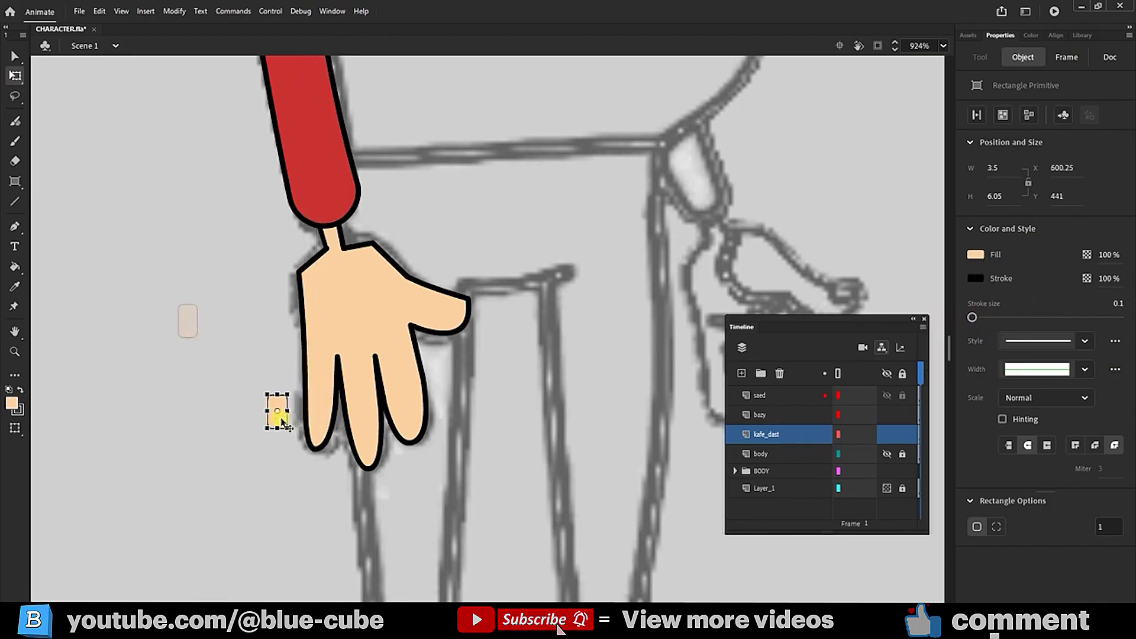
{"action": "left_click", "coordinate": [11, 407]}
{"action": "left_click", "coordinate": [60, 487]}
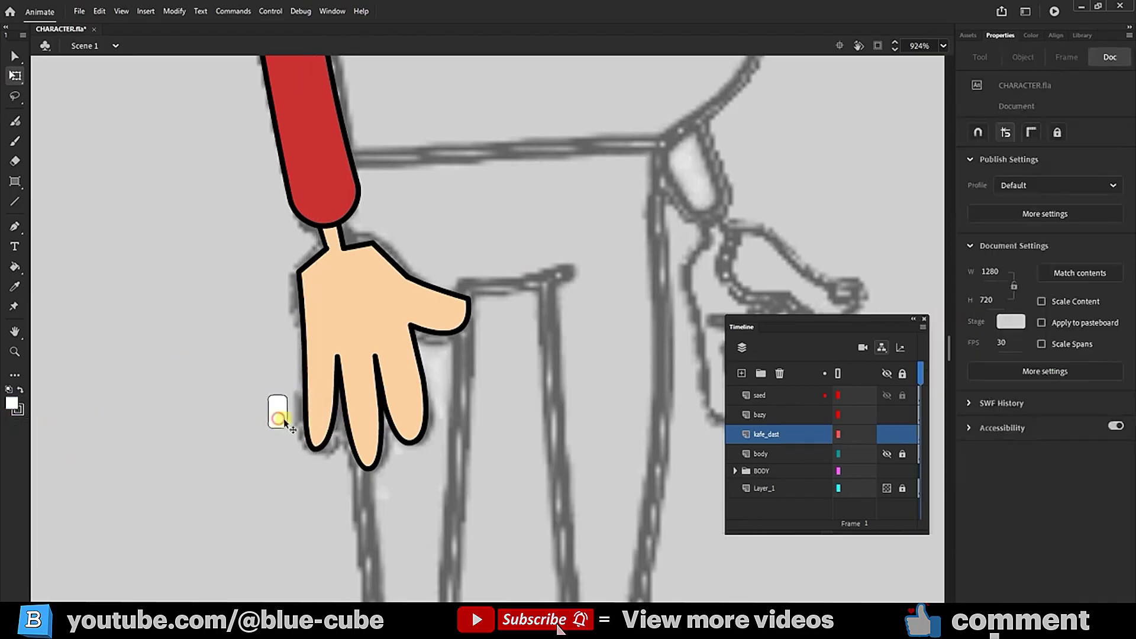
- Fit the white rectangle onto the first fingertip as a nail and place matching copies on the other fingers and the thumb
{"action": "left_click_drag", "start_coordinate": [288, 414], "coordinate": [325, 419]}
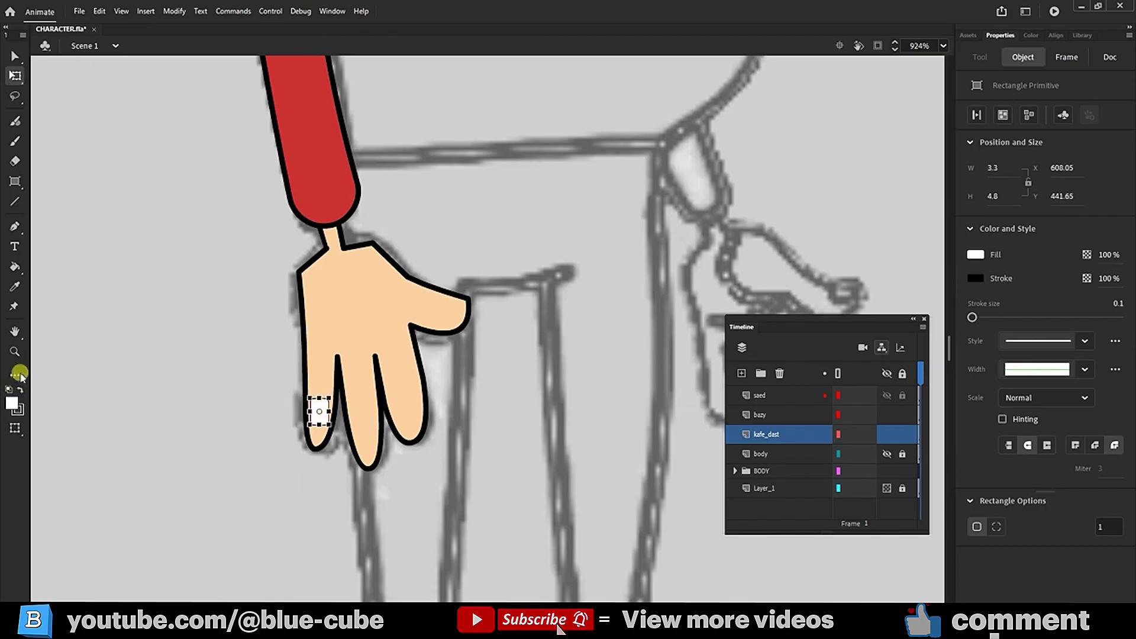
{"action": "left_click", "coordinate": [15, 351]}
{"action": "left_click_drag", "start_coordinate": [571, 193], "coordinate": [264, 497]}
{"action": "left_click", "coordinate": [15, 76]}
{"action": "left_click_drag", "start_coordinate": [324, 409], "coordinate": [308, 417]}
{"action": "left_click_drag", "start_coordinate": [306, 392], "coordinate": [307, 423]}
{"action": "left_click_drag", "start_coordinate": [311, 438], "coordinate": [516, 226], "text": "alt"}
{"action": "left_click", "coordinate": [606, 325]}
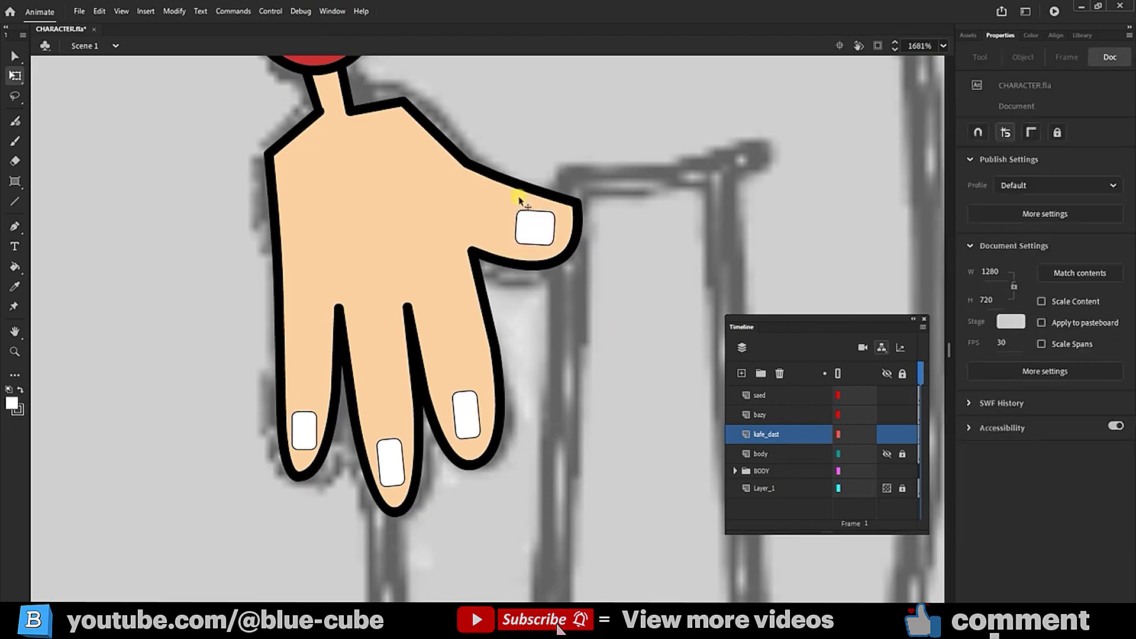
- Show the hidden body layer so the torso appears together with the finished arm
{"action": "left_click", "coordinate": [15, 352]}
{"action": "left_click", "coordinate": [375, 327], "text": "alt"}
{"action": "left_click", "coordinate": [375, 327], "text": "alt"}
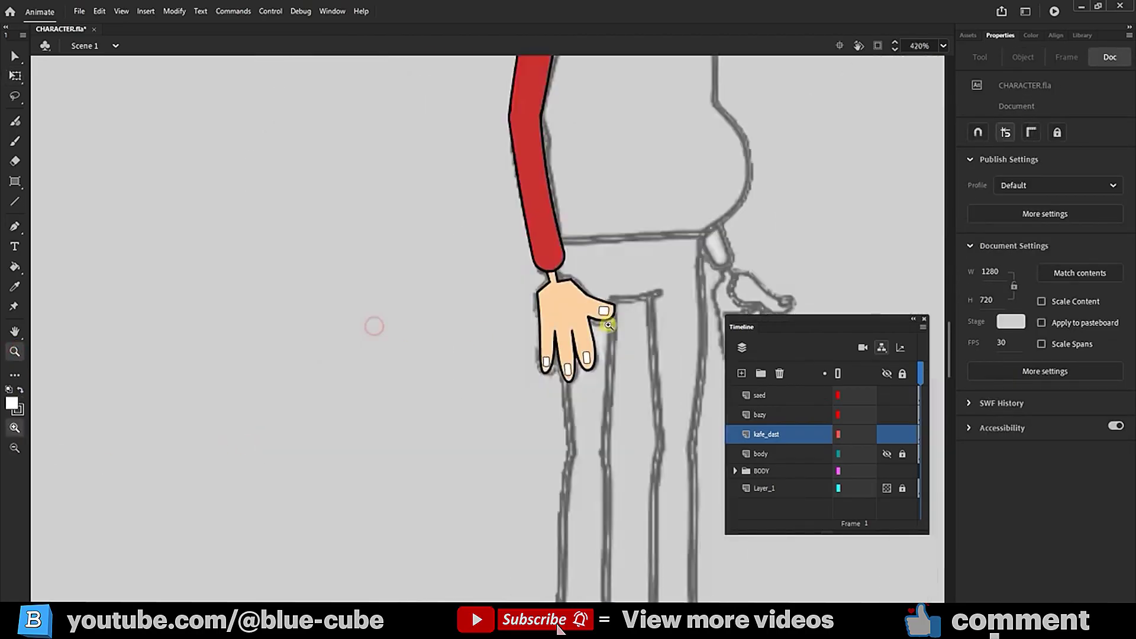
{"action": "left_click_drag", "start_coordinate": [680, 267], "coordinate": [402, 428]}
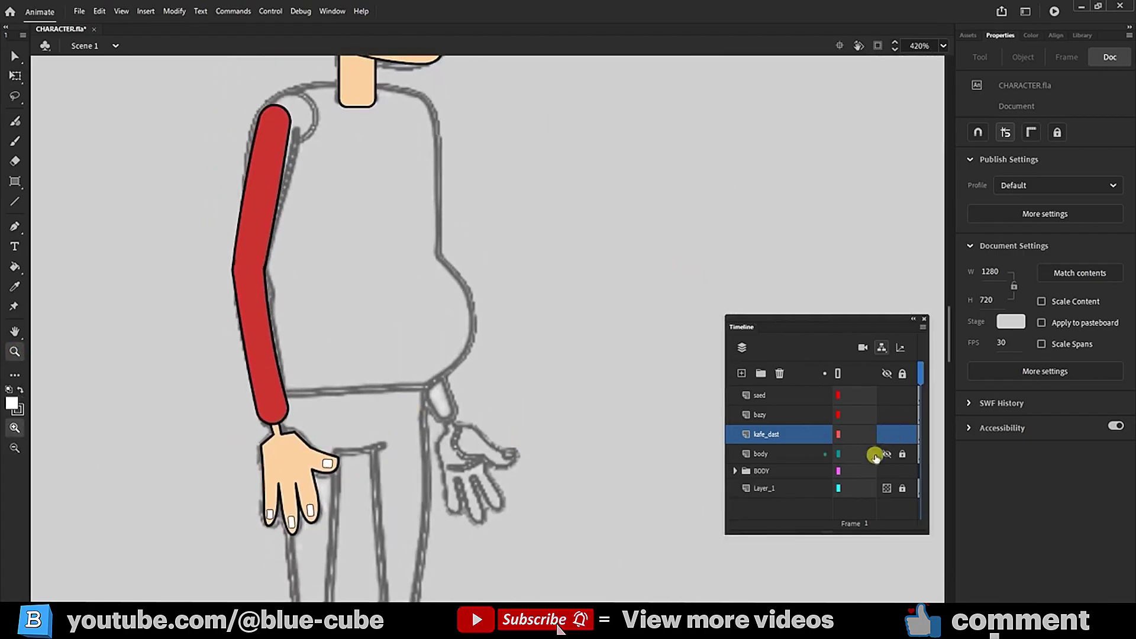
{"action": "left_click", "coordinate": [886, 454]}
{"action": "left_click", "coordinate": [349, 134]}
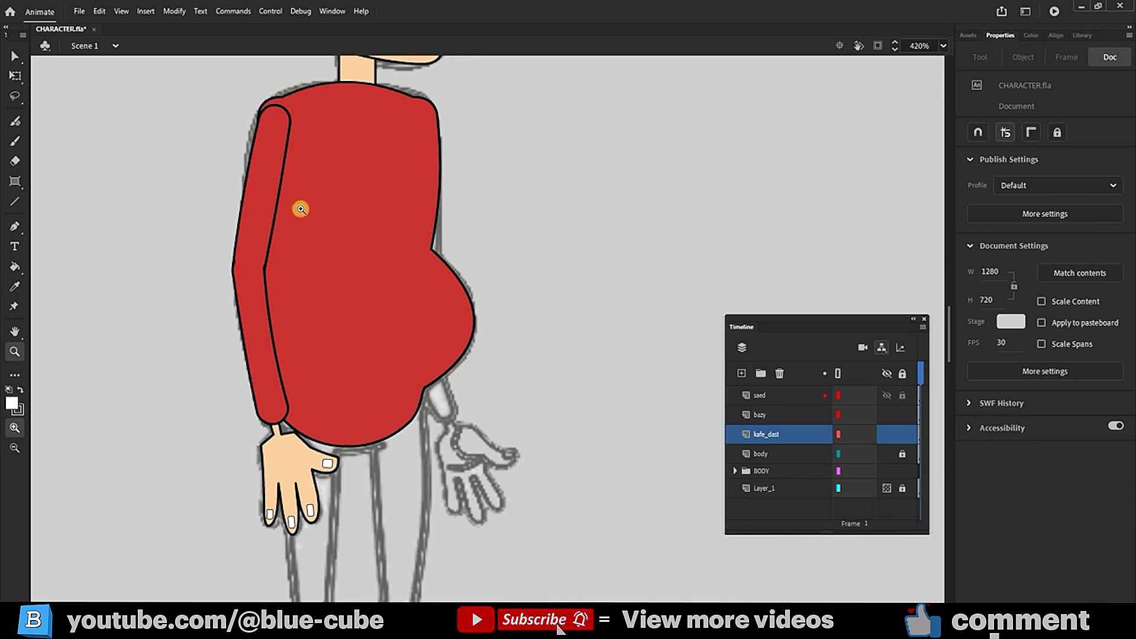
- Duplicate the saed, bazy and kafe_dast layers and shift the copied arm to the belly side of the torso
{"action": "left_click", "coordinate": [774, 435]}
{"action": "left_click", "coordinate": [774, 402], "text": "shift"}
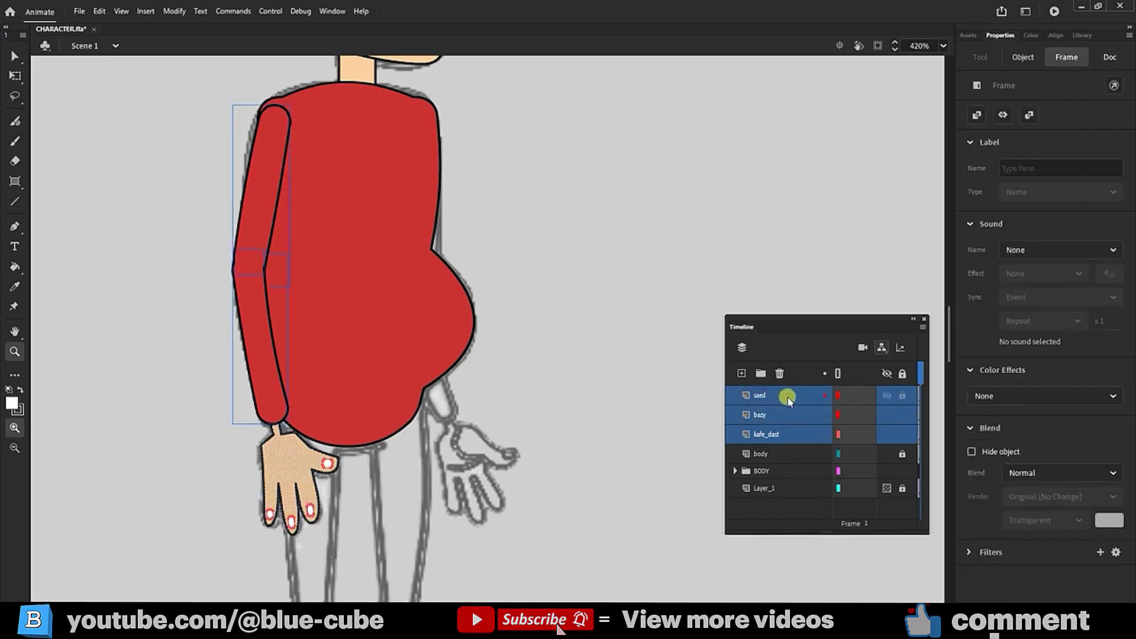
{"action": "right_click", "coordinate": [792, 398]}
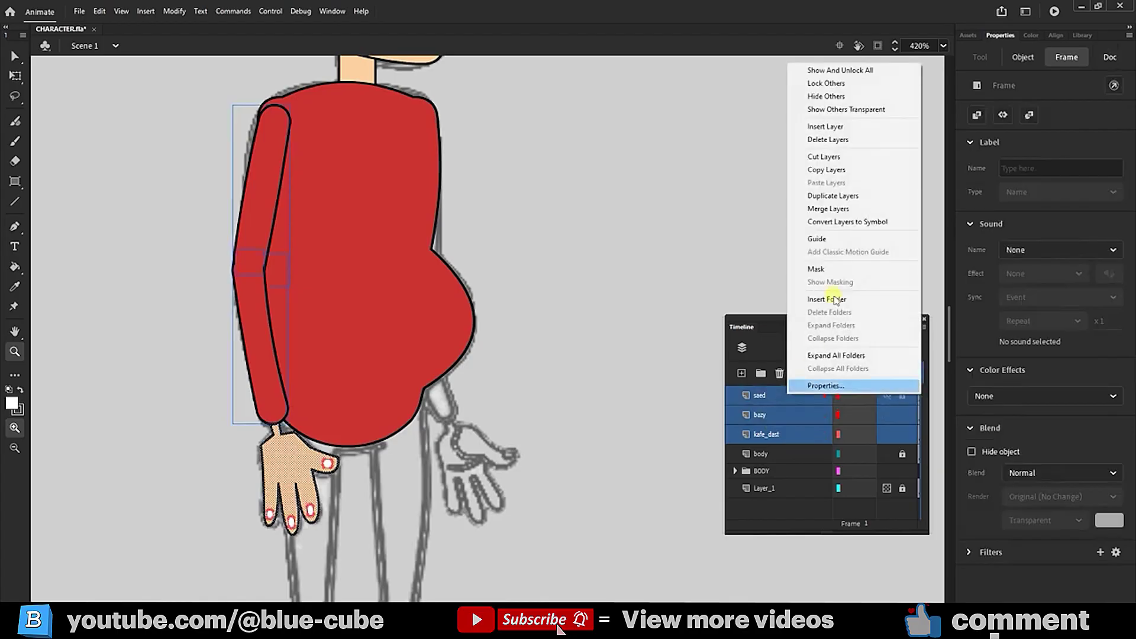
{"action": "left_click", "coordinate": [844, 197]}
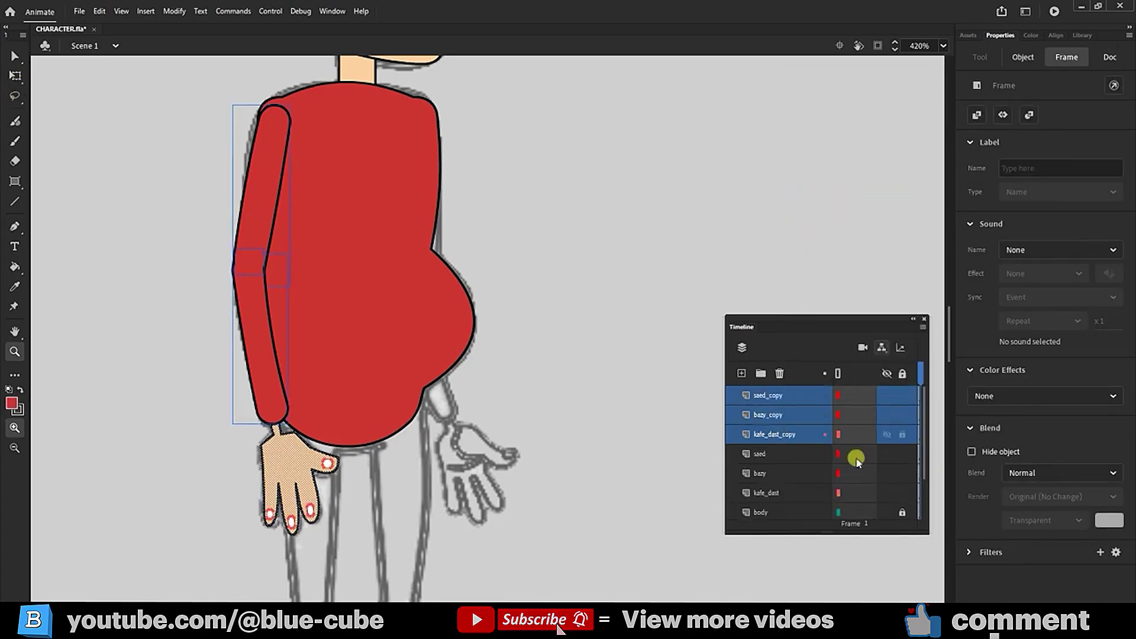
{"action": "key", "text": "q"}
{"action": "left_click_drag", "start_coordinate": [281, 218], "coordinate": [455, 236]}
- Move the saed_copy, bazy_copy and kafe_dast_copy layers directly below the body layer
{"action": "left_click", "coordinate": [780, 414], "text": "shift"}
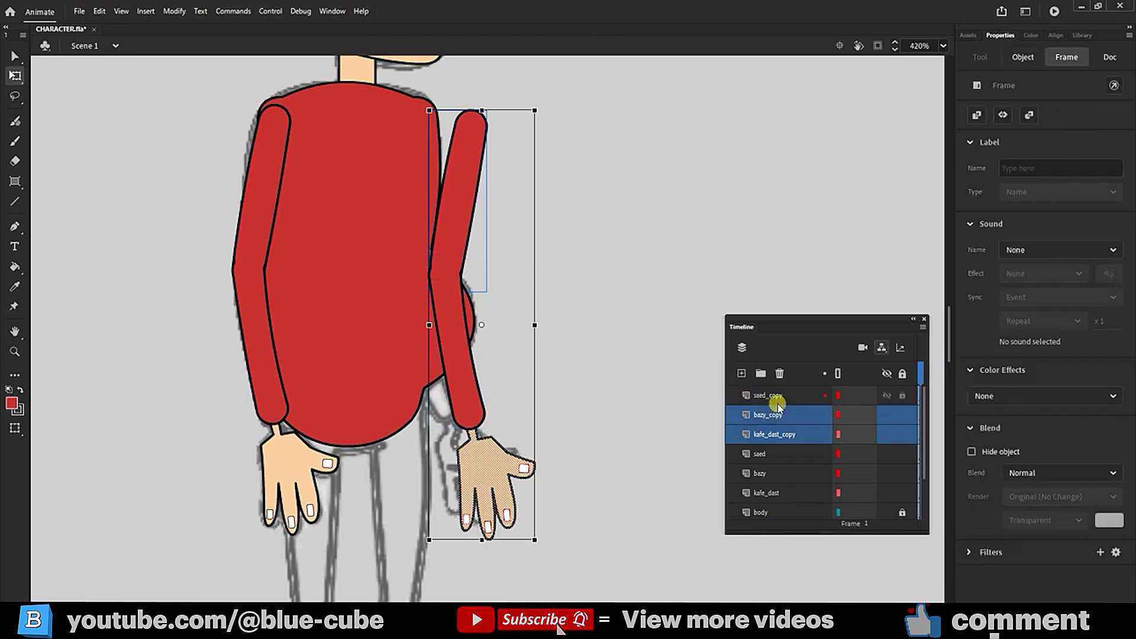
{"action": "left_click", "coordinate": [777, 400], "text": "shift"}
{"action": "left_click", "coordinate": [782, 436]}
{"action": "left_click", "coordinate": [781, 416], "text": "shift"}
{"action": "left_click", "coordinate": [776, 397], "text": "shift"}
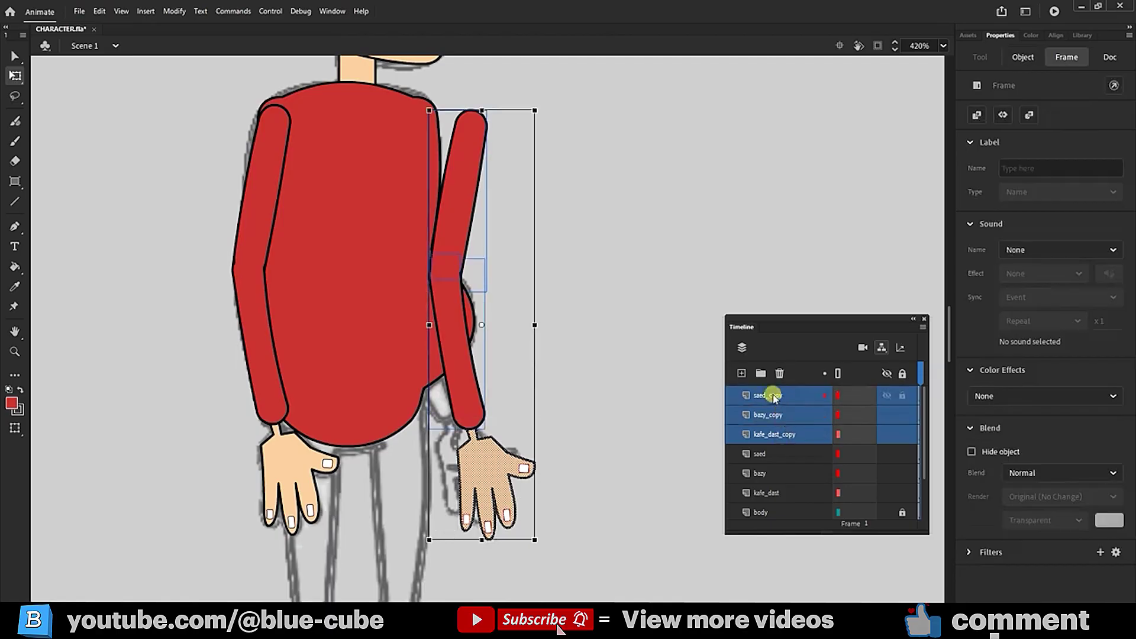
{"action": "left_click_drag", "start_coordinate": [775, 398], "coordinate": [779, 464]}
- Move the copied arm behind the torso and rotate it about its shoulder so the hand matches the sketched far hand
{"action": "left_click", "coordinate": [469, 210]}
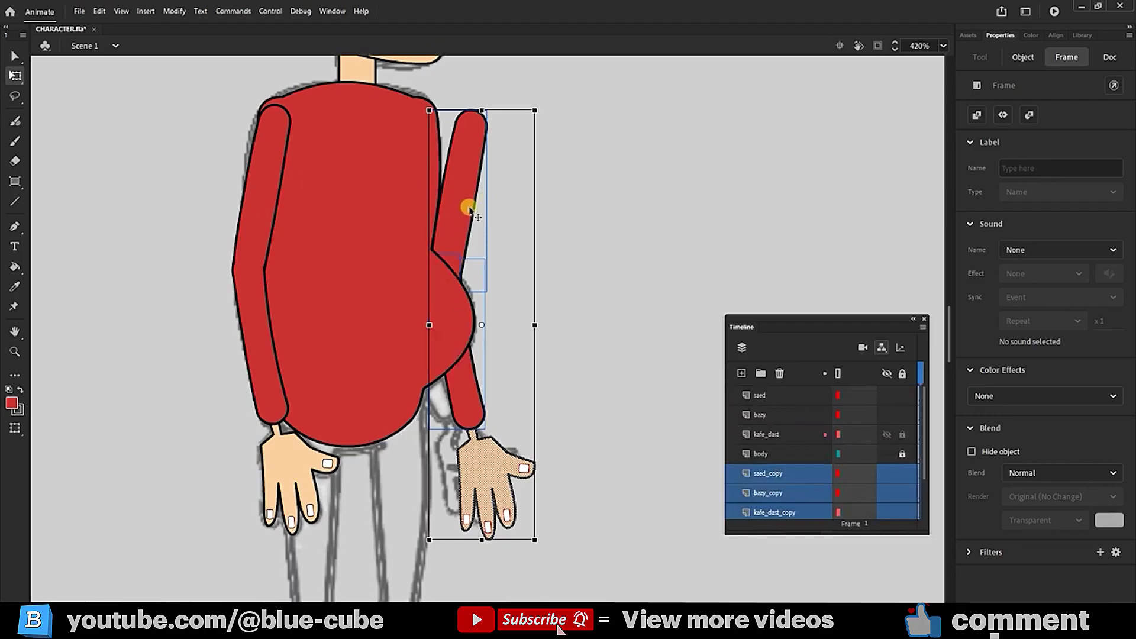
{"action": "left_click_drag", "start_coordinate": [466, 201], "coordinate": [414, 190]}
{"action": "left_click_drag", "start_coordinate": [495, 550], "coordinate": [556, 527]}
{"action": "key", "text": "ctrl+z"}
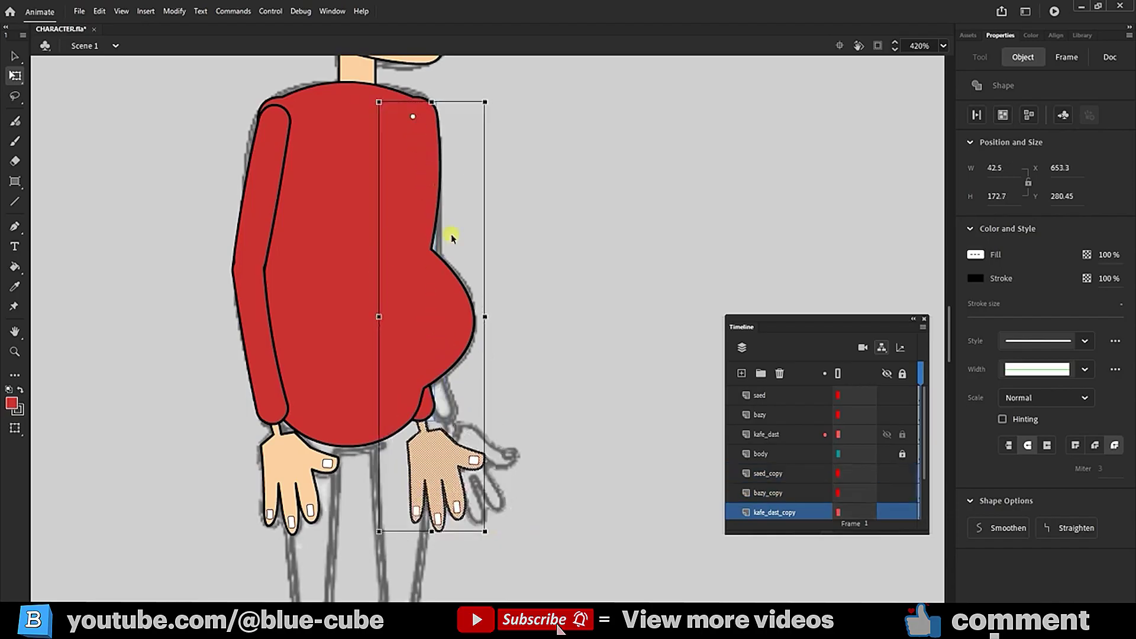
{"action": "left_click_drag", "start_coordinate": [491, 539], "coordinate": [586, 451]}
{"action": "left_click", "coordinate": [576, 449]}
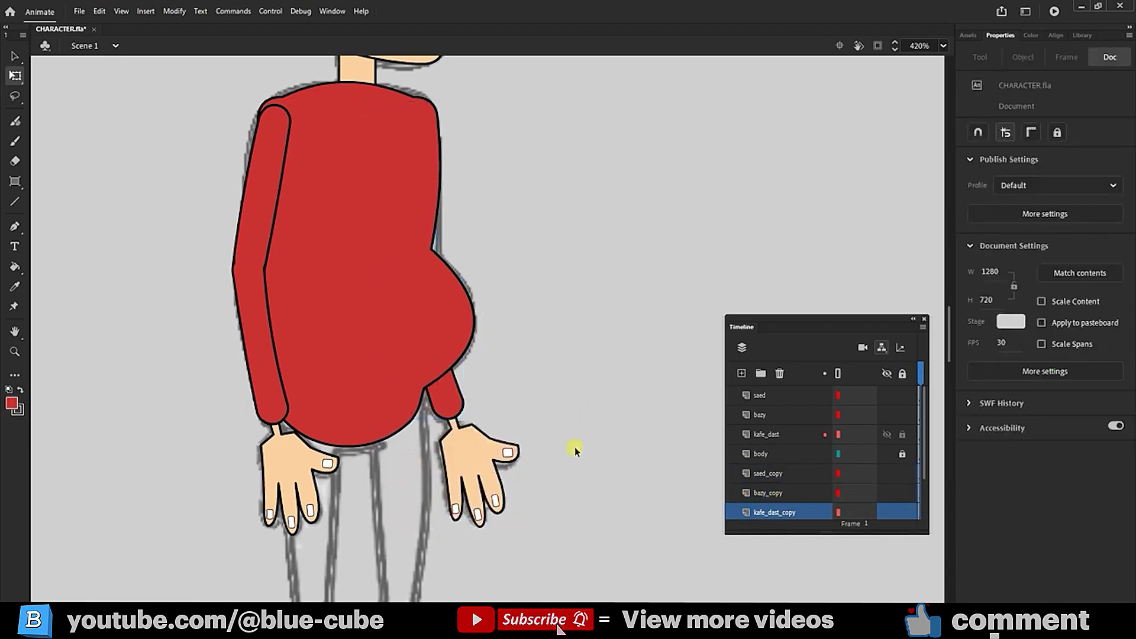
- Hide the torso layer and all the arm and hand layers, leaving the sketch of the hips and legs exposed
{"action": "scroll", "coordinate": [574, 446], "scroll_direction": "up", "scroll_amount": 3}
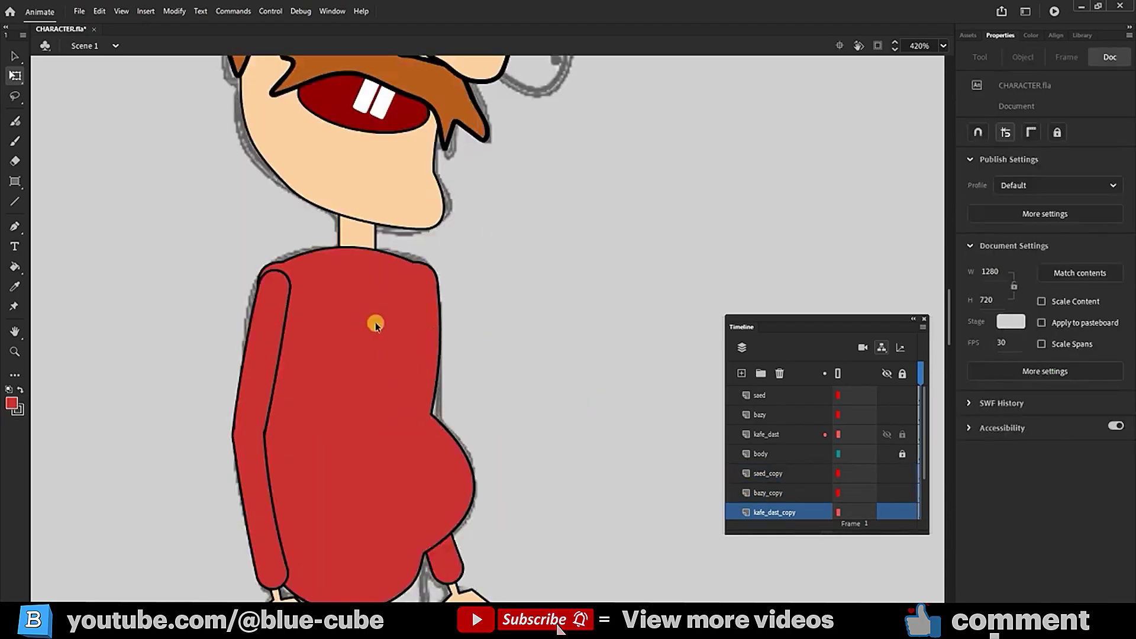
{"action": "left_click", "coordinate": [15, 352]}
{"action": "left_click", "coordinate": [433, 297], "text": "alt"}
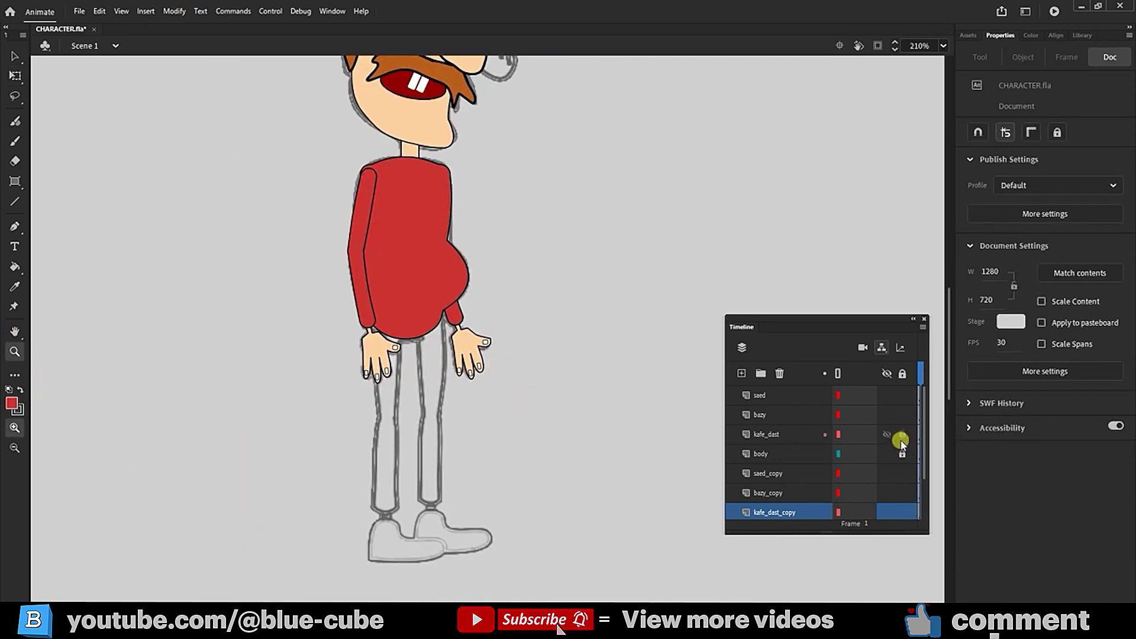
{"action": "left_click_drag", "start_coordinate": [886, 395], "coordinate": [886, 493]}
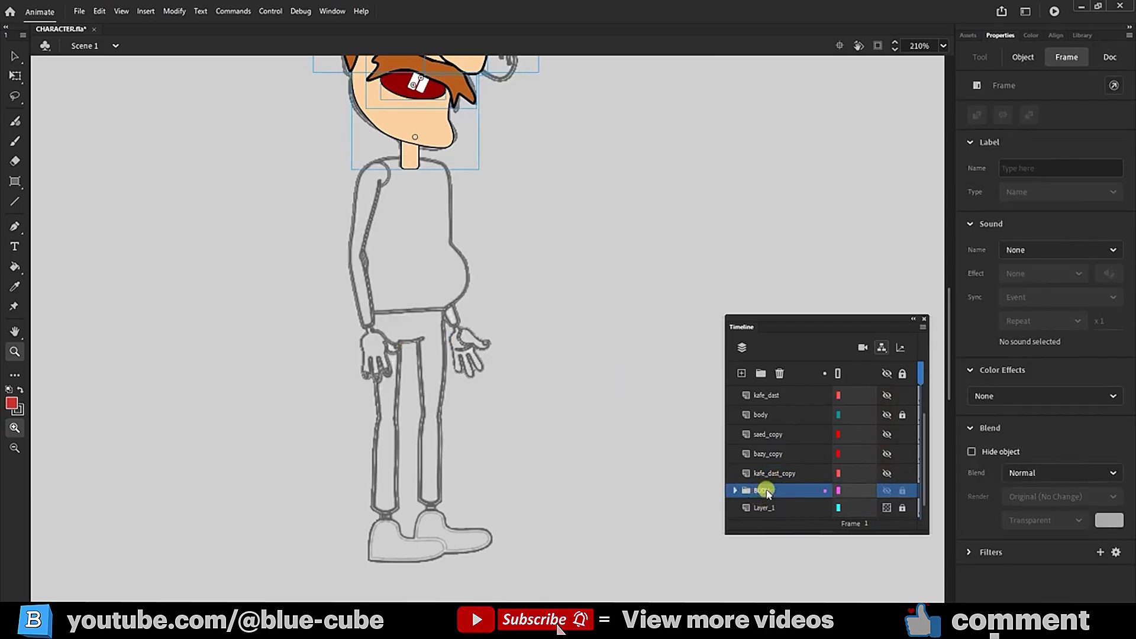
{"action": "scroll", "coordinate": [768, 489], "scroll_direction": "down", "scroll_amount": 1}
{"action": "double_click", "coordinate": [761, 472]}
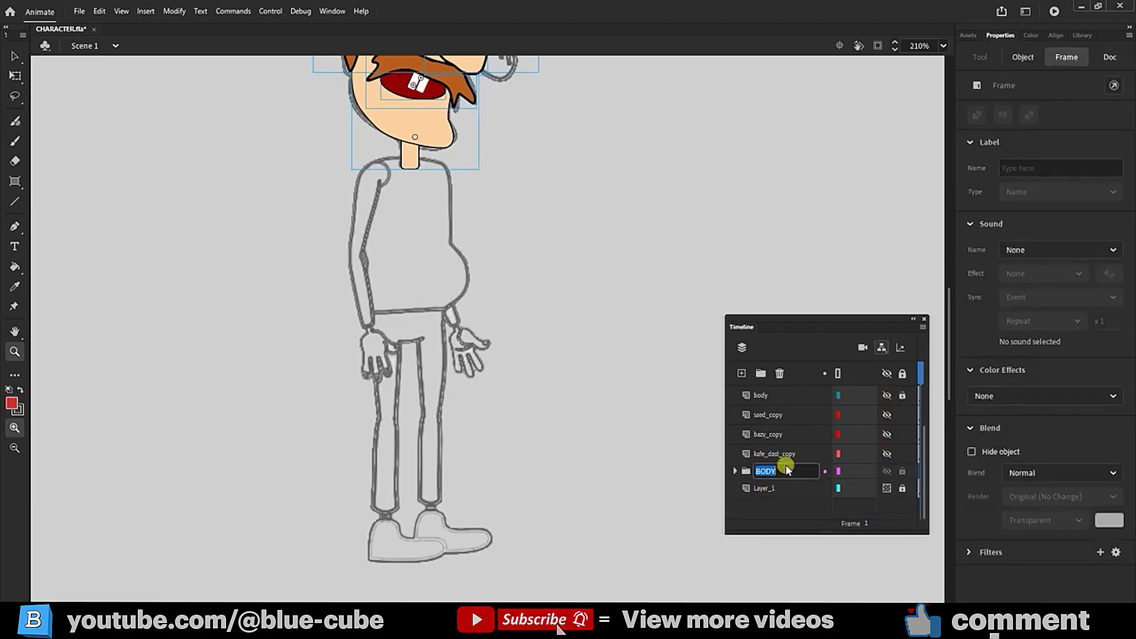
{"action": "key", "text": "Return"}
{"action": "scroll", "coordinate": [791, 430], "scroll_direction": "up", "scroll_amount": 2}
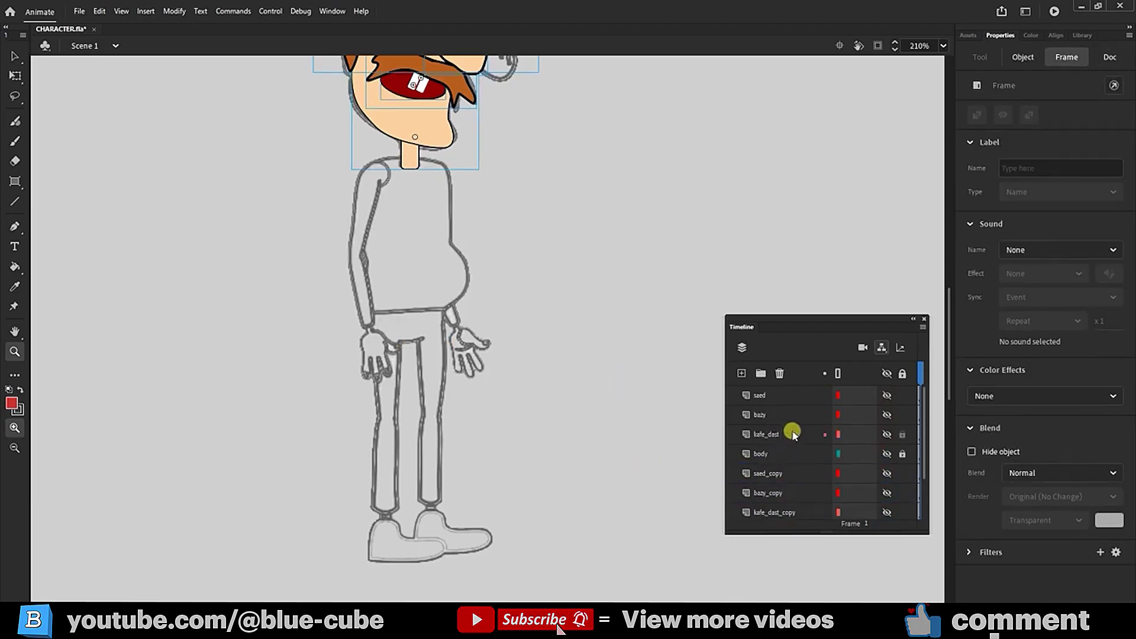
- Add a new layer above saed and name it lagan
{"action": "left_click", "coordinate": [759, 395]}
{"action": "left_click", "coordinate": [741, 373]}
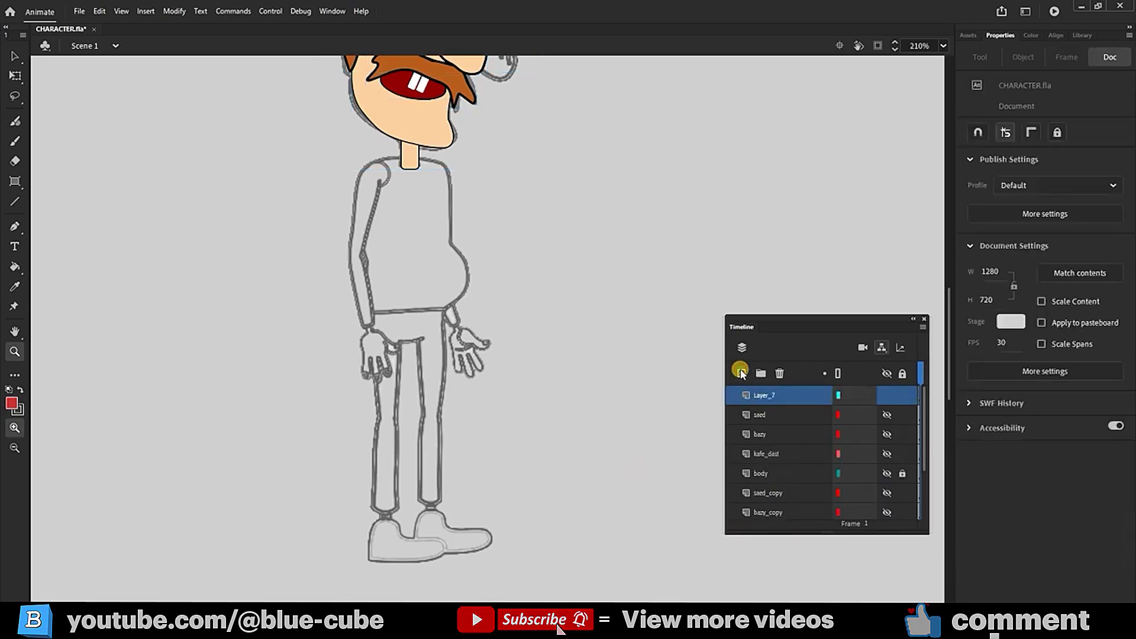
{"action": "double_click", "coordinate": [763, 395]}
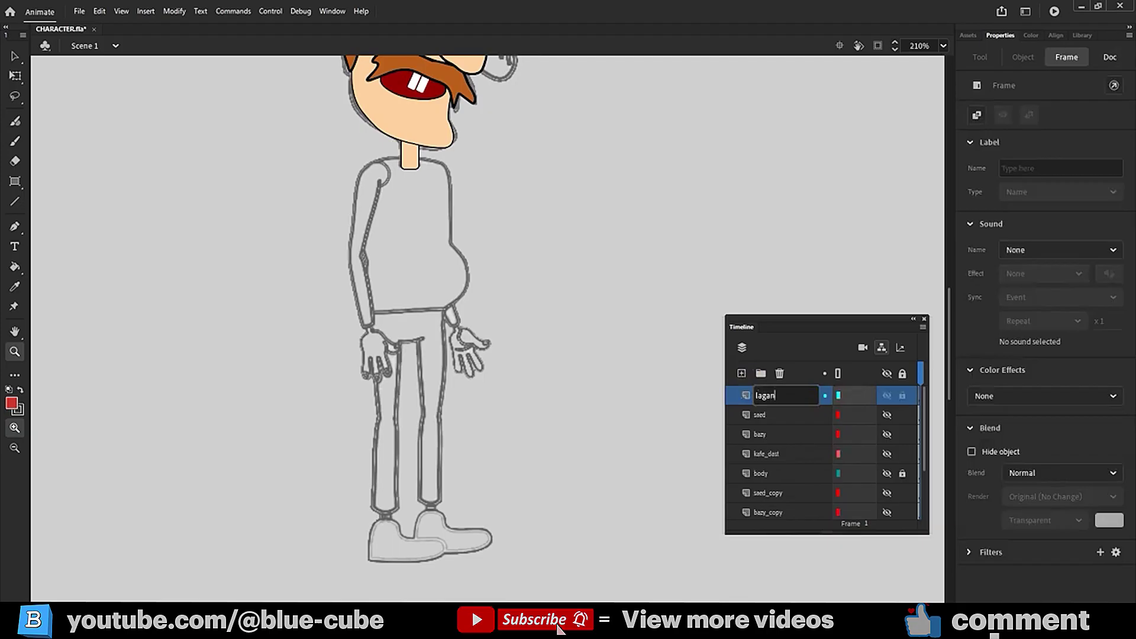
{"action": "key", "text": "Return"}
- Draw a red rectangle primitive about 74 by 48 px with a corner radius of 10 beside the character on the lagan layer
{"action": "left_click_drag", "start_coordinate": [17, 181], "coordinate": [56, 200]}
{"action": "left_click", "coordinate": [1108, 410]}
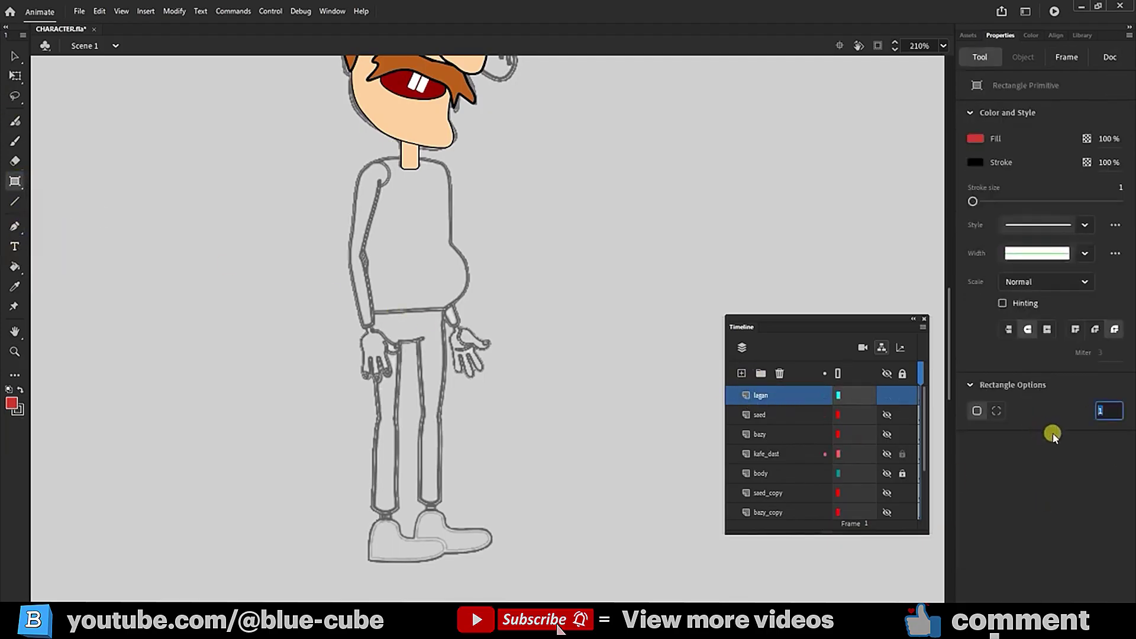
{"action": "type", "text": "10"}
{"action": "key", "text": "Return"}
{"action": "left_click_drag", "start_coordinate": [156, 294], "coordinate": [248, 355]}
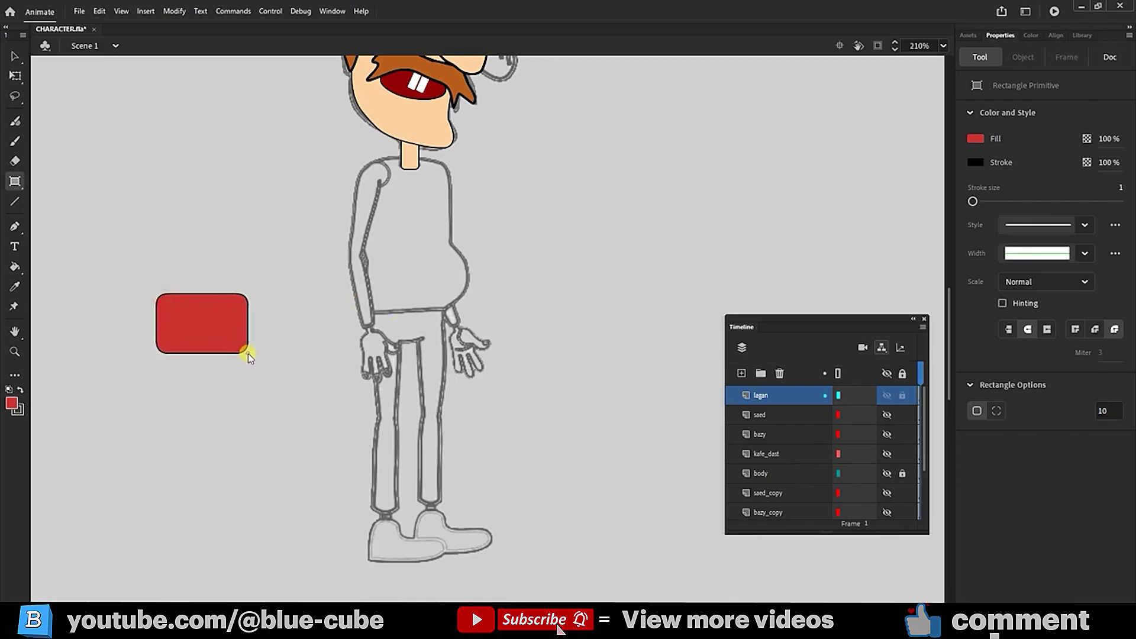
- Convert the red rectangle to a drawing object and fit it over the sketched hips, reducing its height to about 36.9 px
{"action": "key", "text": "q"}
{"action": "left_click", "coordinate": [199, 335]}
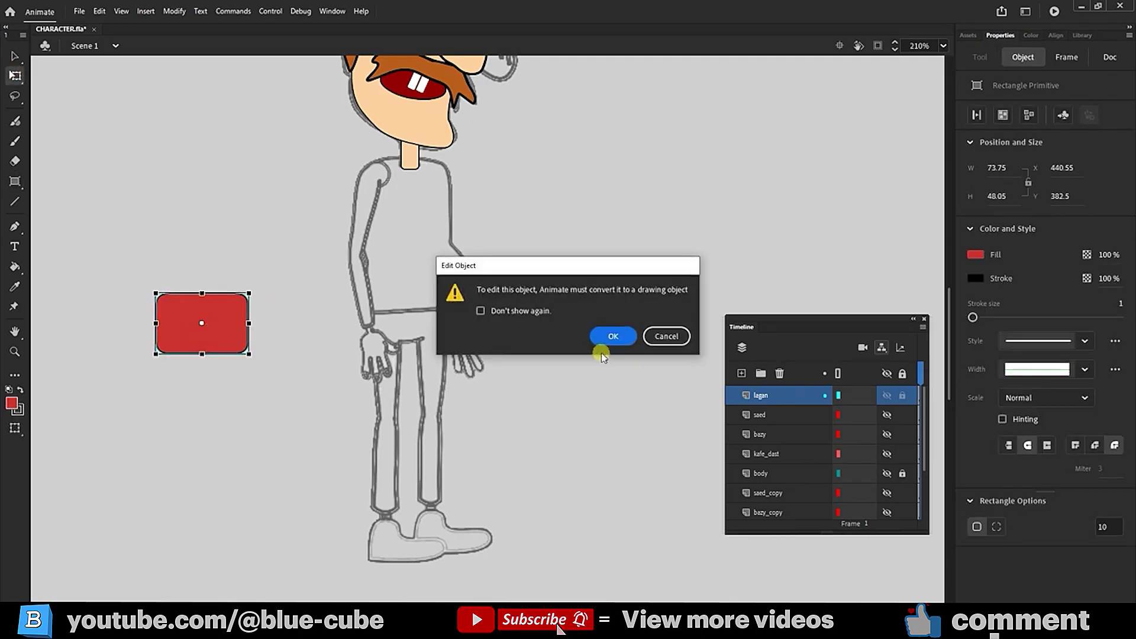
{"action": "left_click", "coordinate": [613, 337]}
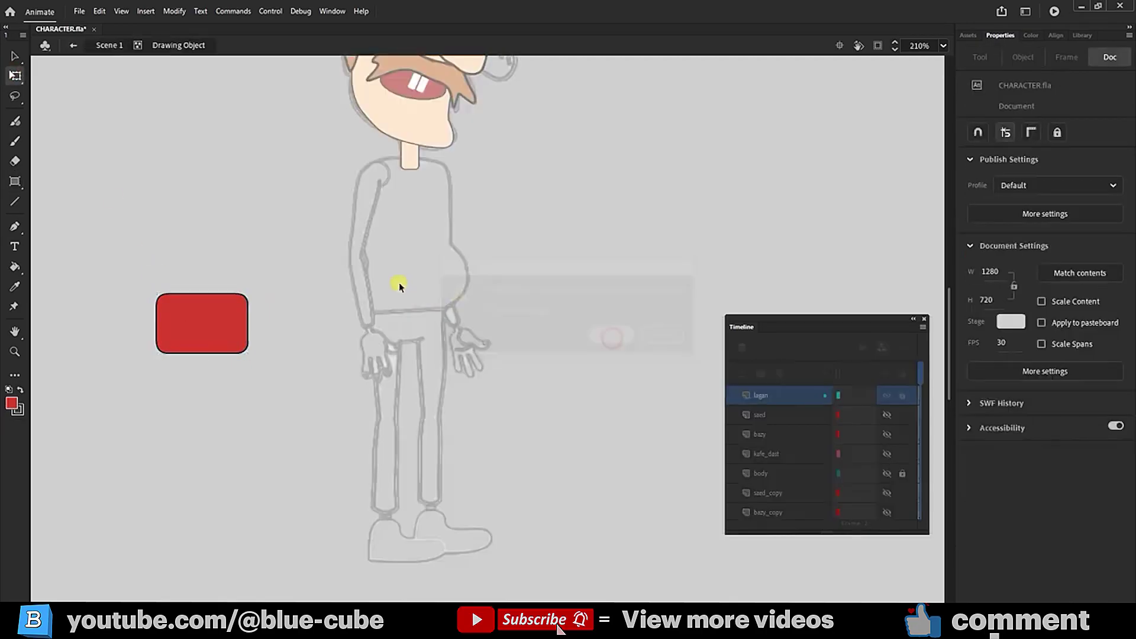
{"action": "left_click", "coordinate": [223, 327]}
{"action": "mouse_move", "coordinate": [219, 329]}
{"action": "left_mouse_down"}
{"action": "mouse_move", "coordinate": [358, 349]}
{"action": "mouse_move", "coordinate": [432, 340]}
{"action": "mouse_move", "coordinate": [411, 357]}
{"action": "left_mouse_up"}
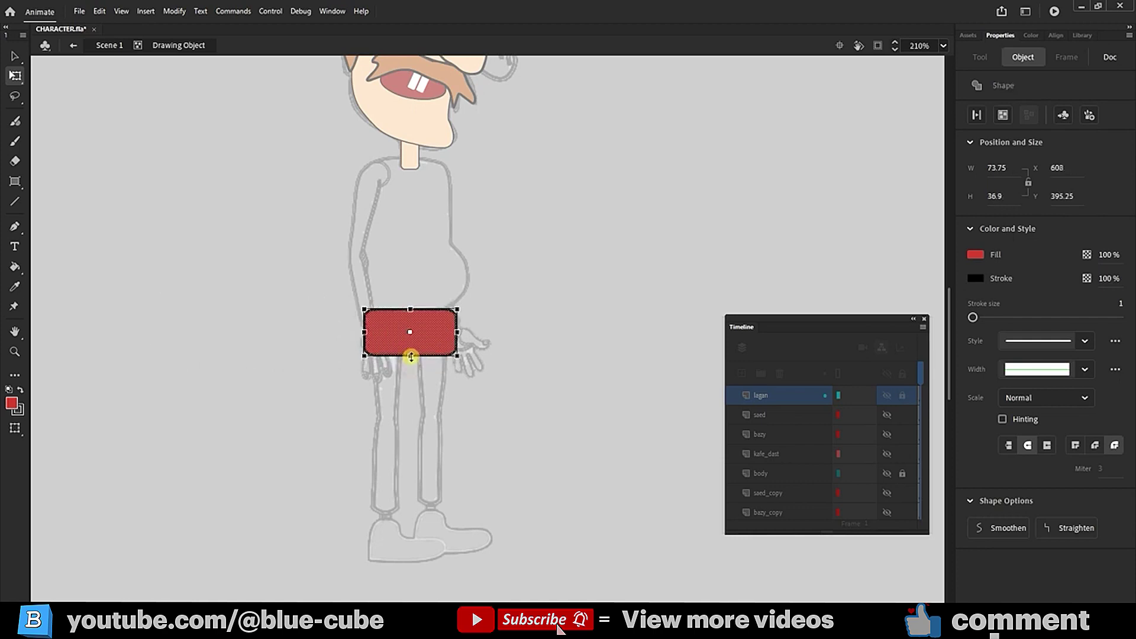
{"action": "double_click", "coordinate": [535, 344]}
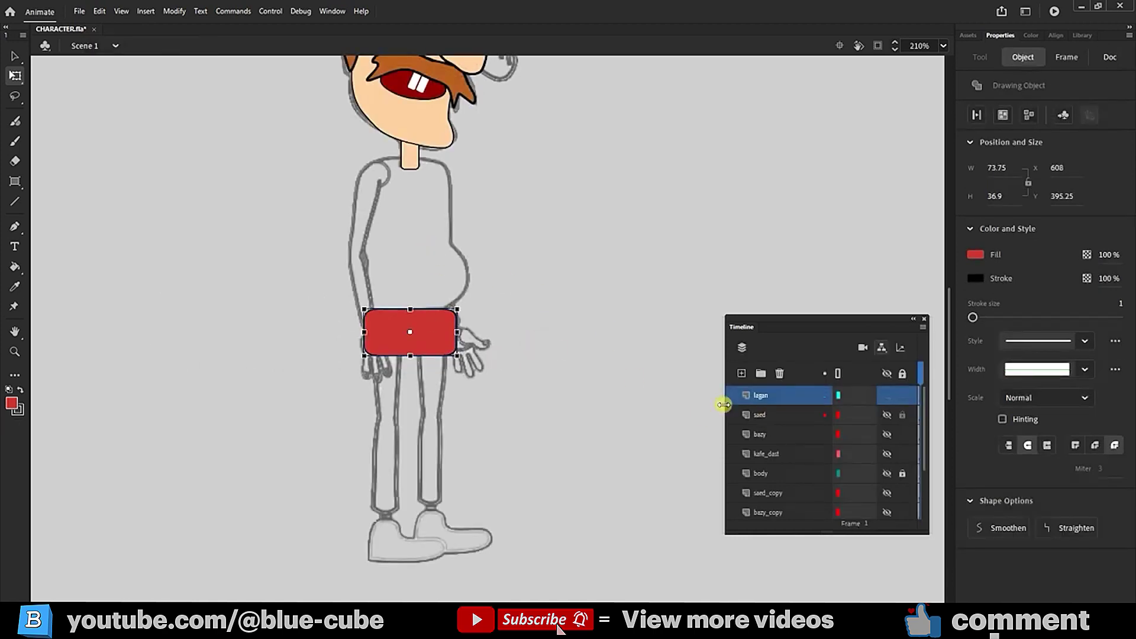
- Show the body layer, raise the hip rectangle slightly against the torso's lower part and widen it to about 77.2 px
{"action": "scroll", "coordinate": [864, 465], "scroll_direction": "down", "scroll_amount": 2}
{"action": "left_click", "coordinate": [883, 454]}
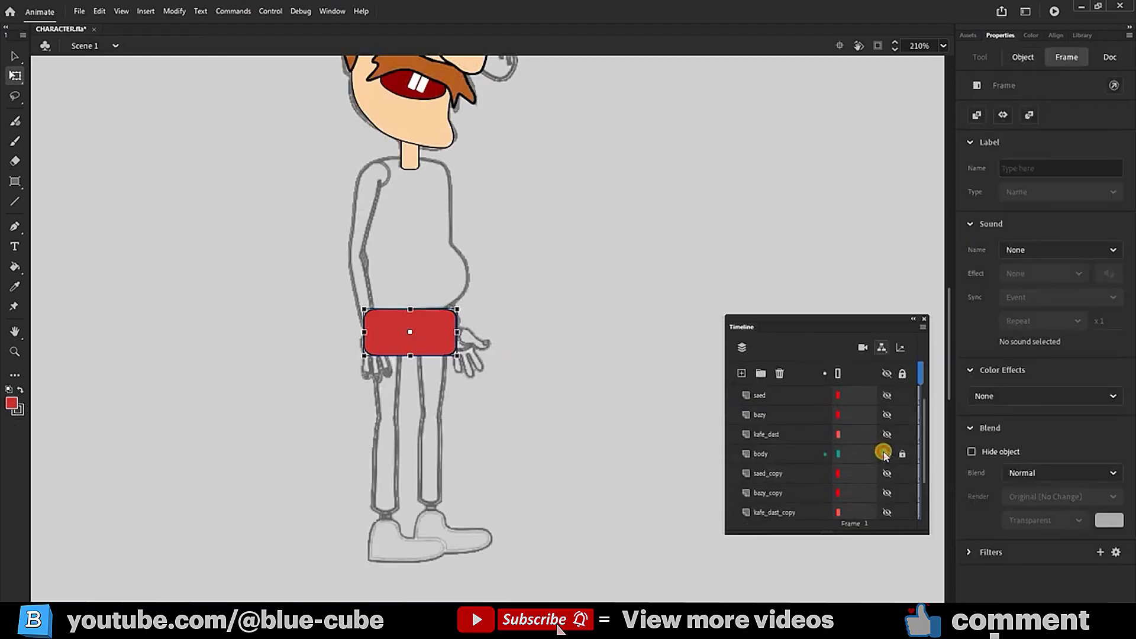
{"action": "left_click", "coordinate": [407, 318]}
{"action": "left_click", "coordinate": [15, 352]}
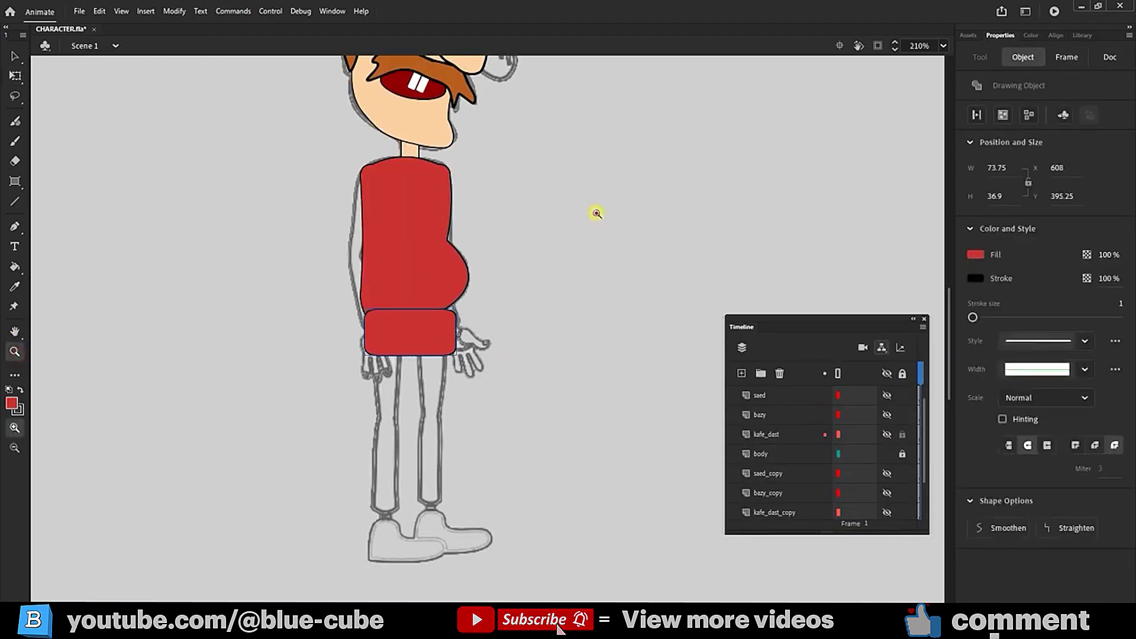
{"action": "left_click_drag", "start_coordinate": [595, 197], "coordinate": [270, 432]}
{"action": "left_click", "coordinate": [15, 75]}
{"action": "left_click_drag", "start_coordinate": [512, 383], "coordinate": [510, 351]}
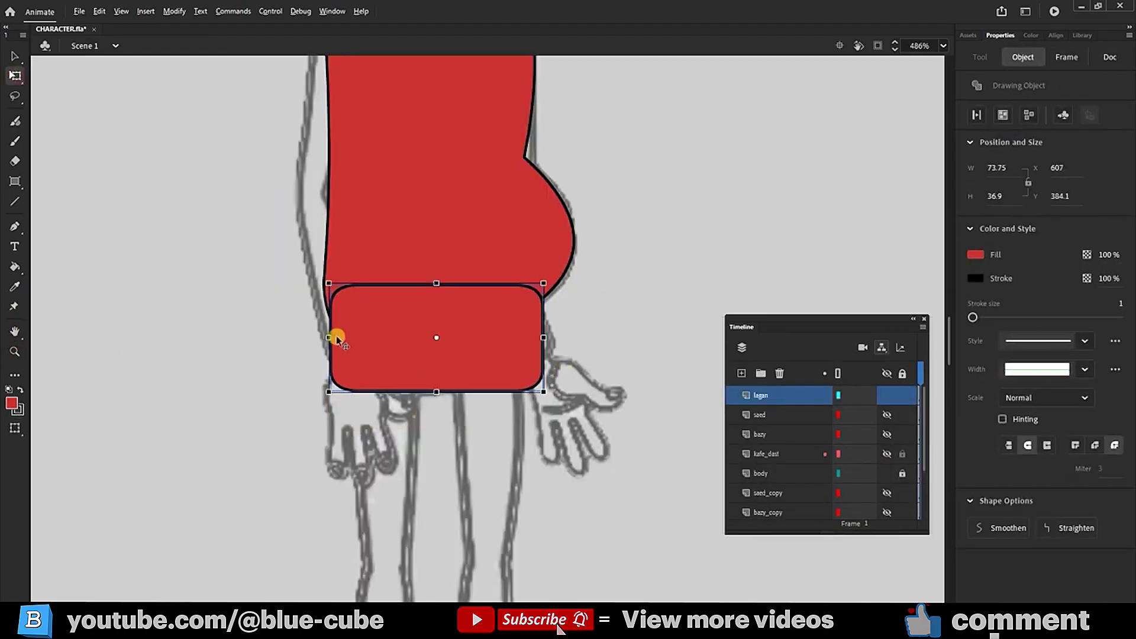
{"action": "left_click_drag", "start_coordinate": [330, 337], "coordinate": [320, 338]}
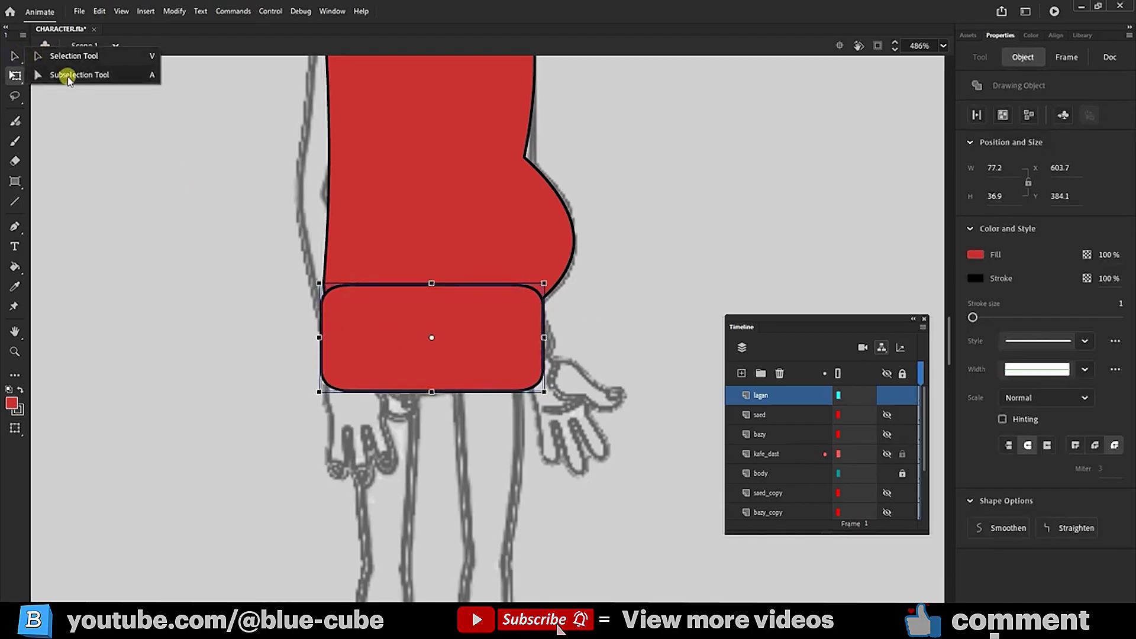
- Reshape the hip rectangle's left side with the Subselection tool, pulling its upper and side anchor points outward into a rounded bulge
{"action": "left_click", "coordinate": [14, 56]}
{"action": "left_click_drag", "start_coordinate": [320, 307], "coordinate": [294, 309]}
{"action": "left_click_drag", "start_coordinate": [351, 284], "coordinate": [296, 321]}
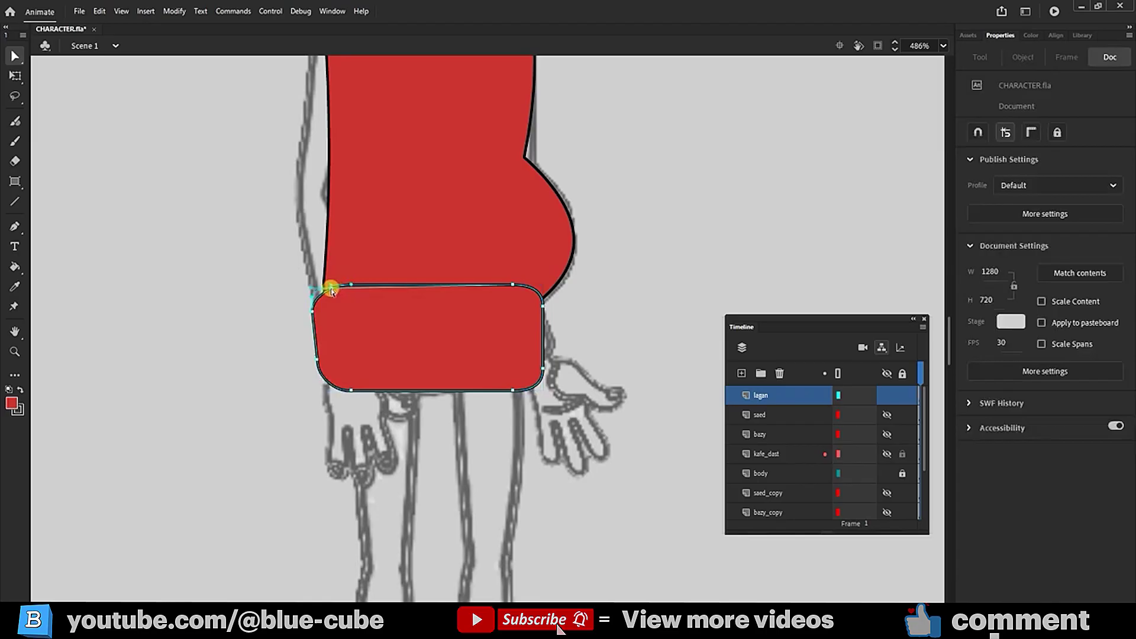
{"action": "left_click_drag", "start_coordinate": [317, 359], "coordinate": [310, 357]}
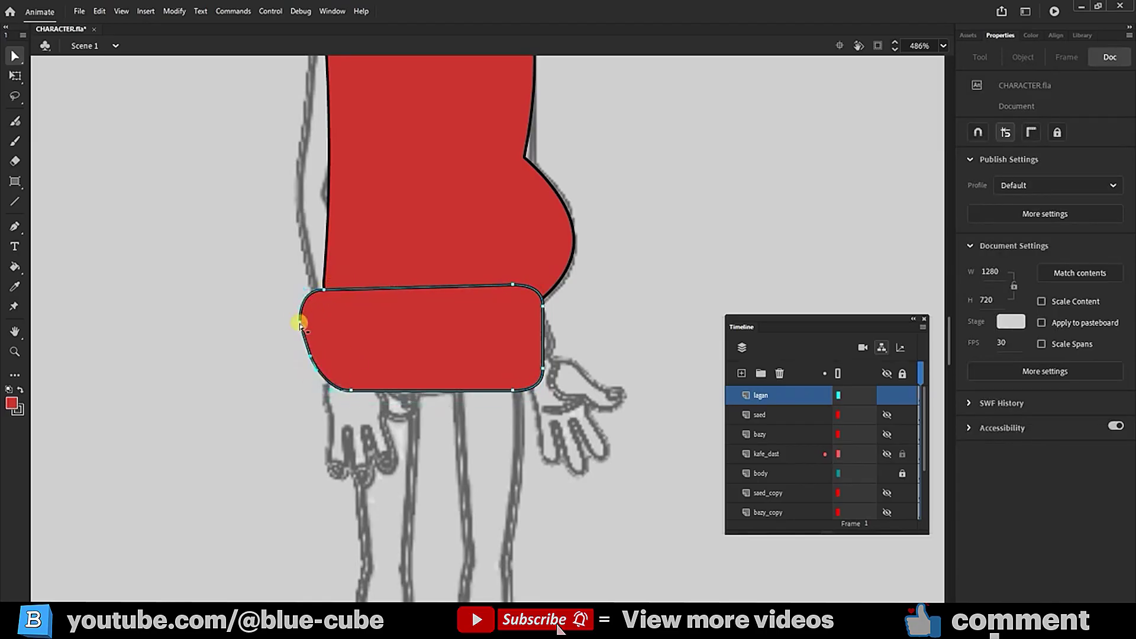
{"action": "left_click_drag", "start_coordinate": [304, 289], "coordinate": [313, 291]}
{"action": "left_click_drag", "start_coordinate": [299, 321], "coordinate": [305, 331]}
- Move the hip shape up and slightly right so that it overlaps the torso's lower edge
{"action": "key", "text": "v"}
{"action": "left_click_drag", "start_coordinate": [469, 370], "coordinate": [474, 370]}
{"action": "left_click", "coordinate": [621, 302]}
{"action": "left_click_drag", "start_coordinate": [464, 319], "coordinate": [469, 309]}
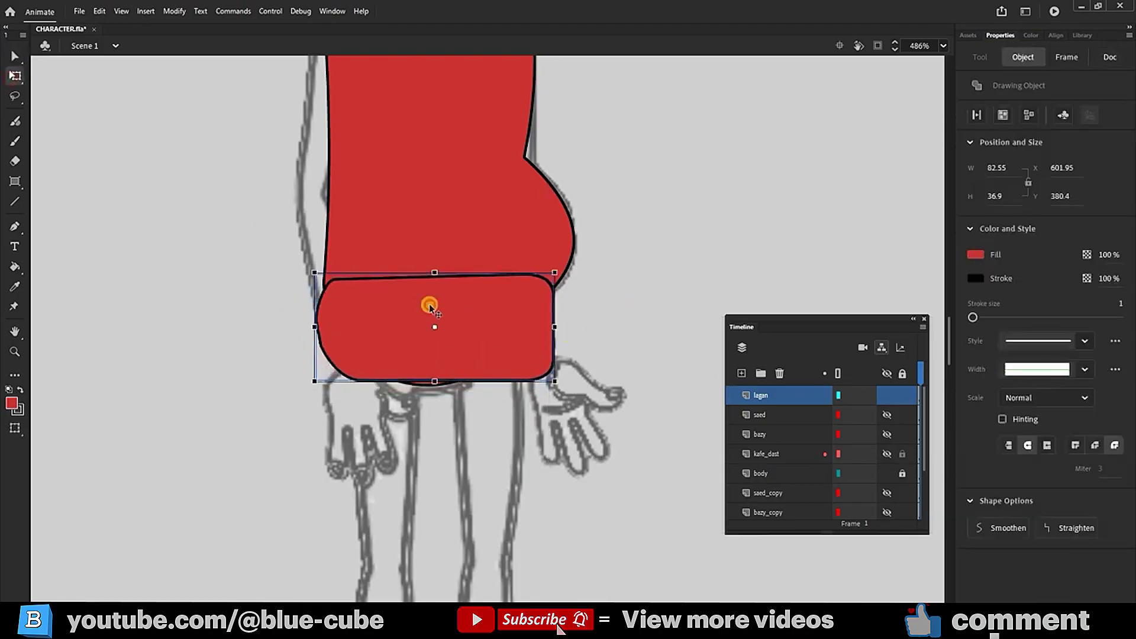
- Open the hip shape's drawing object for editing and delete the outline segment along its top edge
{"action": "double_click", "coordinate": [431, 307]}
{"action": "left_click", "coordinate": [17, 57]}
{"action": "left_click", "coordinate": [66, 56]}
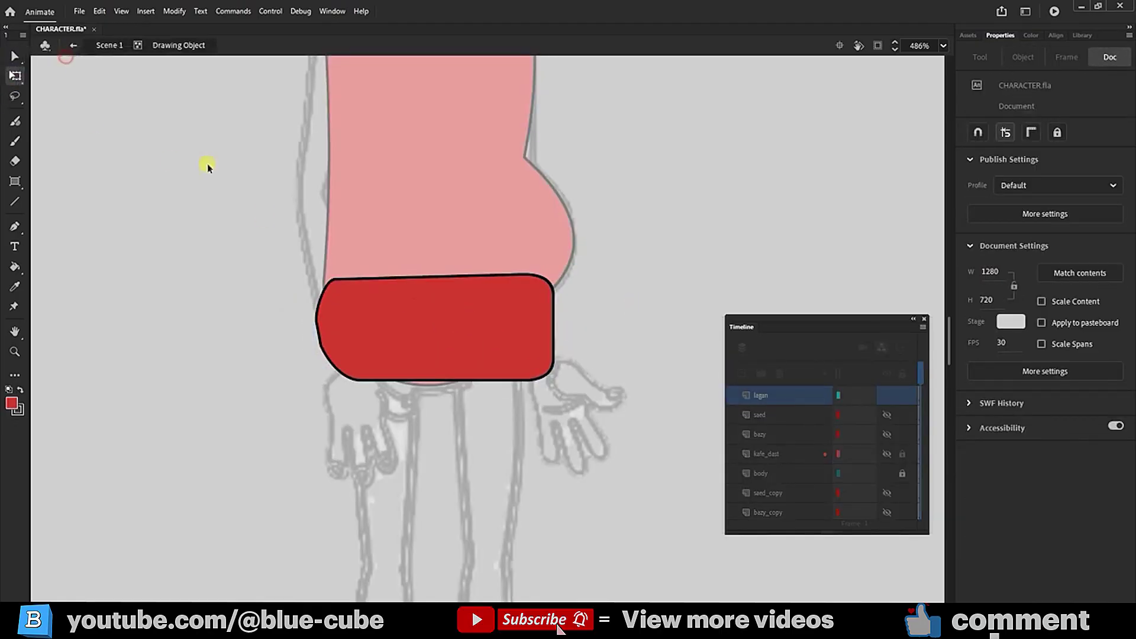
{"action": "left_click", "coordinate": [451, 278]}
{"action": "left_click", "coordinate": [452, 277]}
{"action": "key", "text": "Delete"}
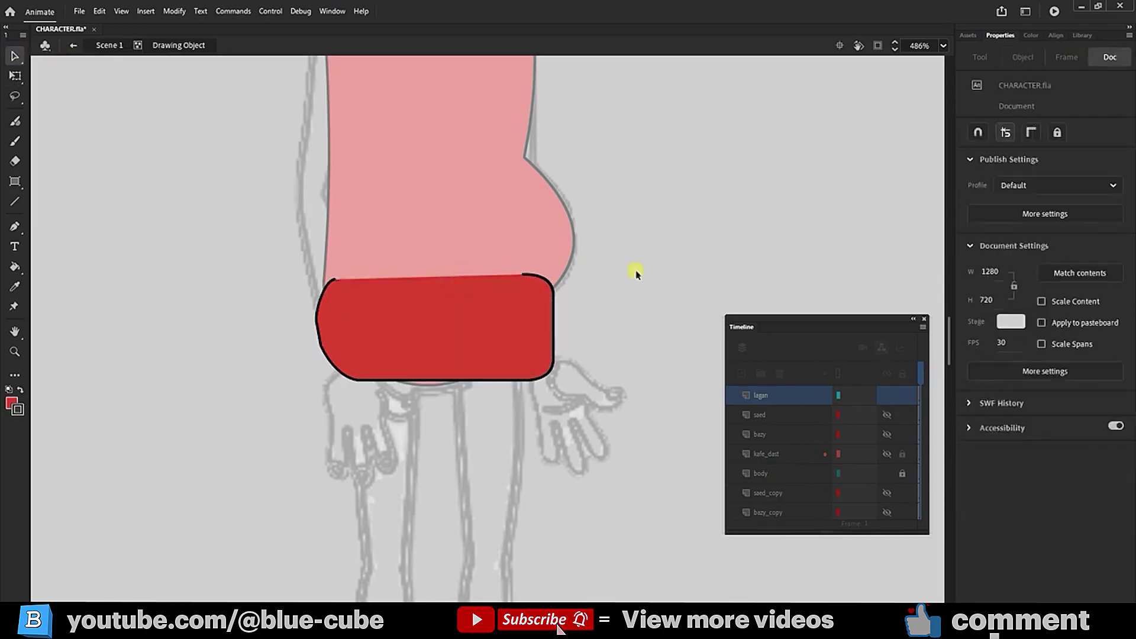
- Delete the outline segment around the hip shape's upper-right corner and return to Scene 1
{"action": "left_click", "coordinate": [540, 279]}
{"action": "key", "text": "Delete"}
{"action": "left_click", "coordinate": [46, 70]}
{"action": "left_click", "coordinate": [554, 303]}
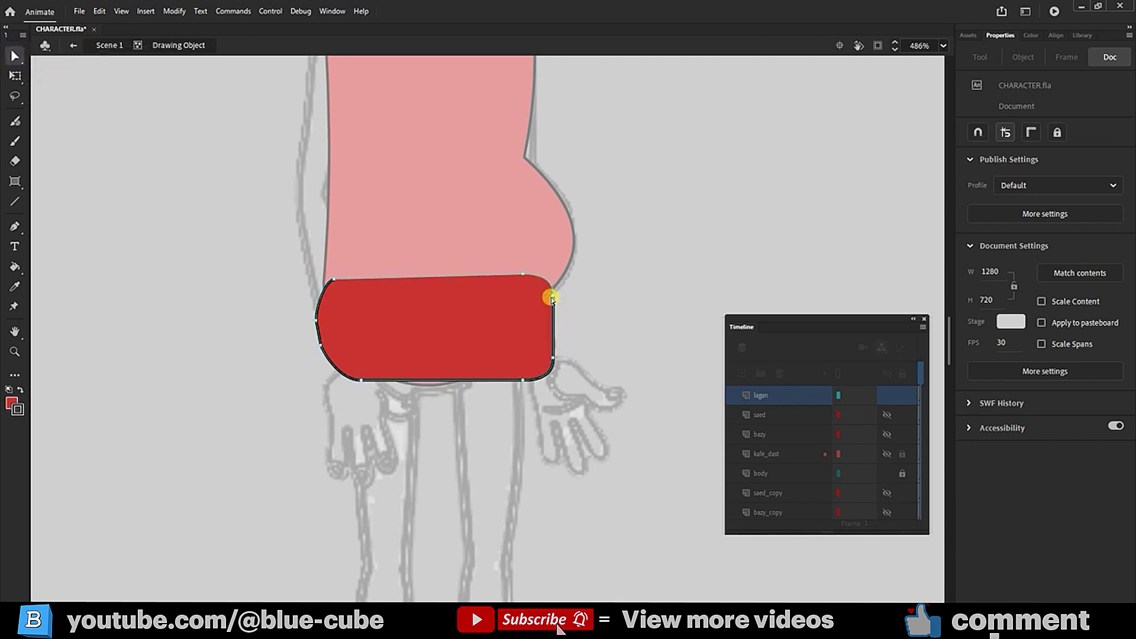
{"action": "left_click", "coordinate": [599, 305]}
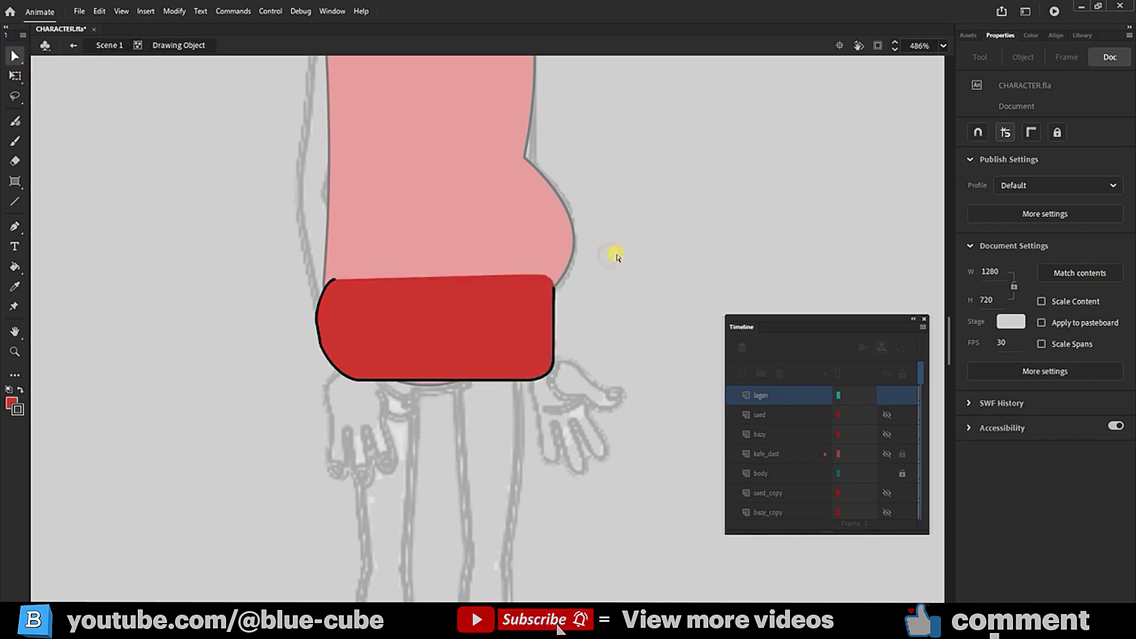
{"action": "left_click", "coordinate": [91, 45]}
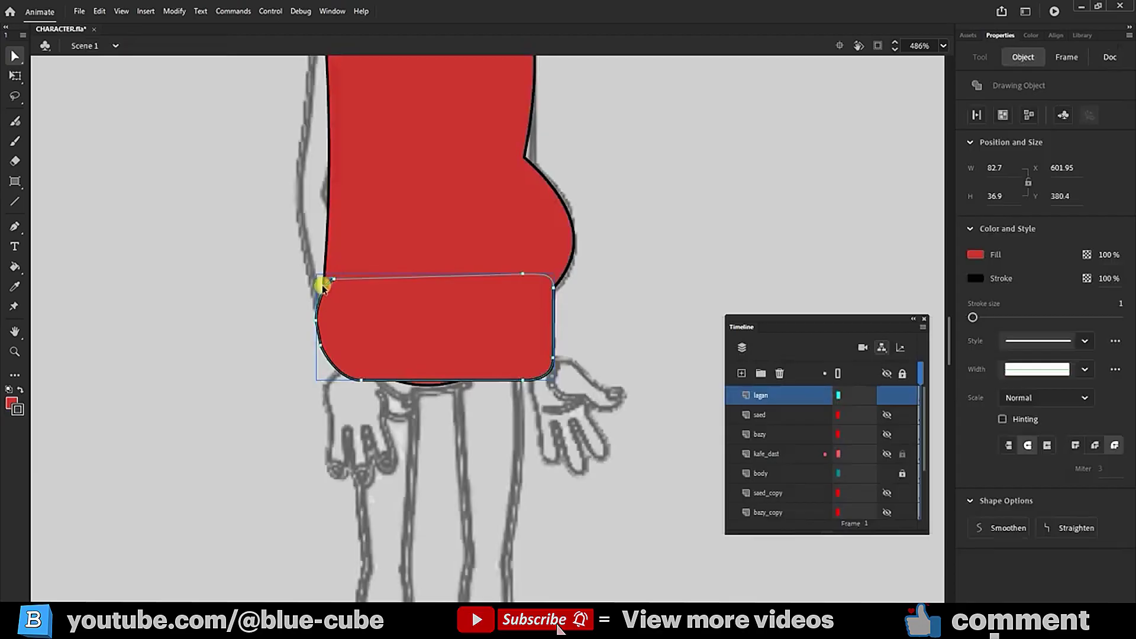
- Stretch the hip shape downward to a height of about 41.2 px to cover the sketched hip line
{"action": "left_click", "coordinate": [265, 299]}
{"action": "left_click", "coordinate": [499, 349]}
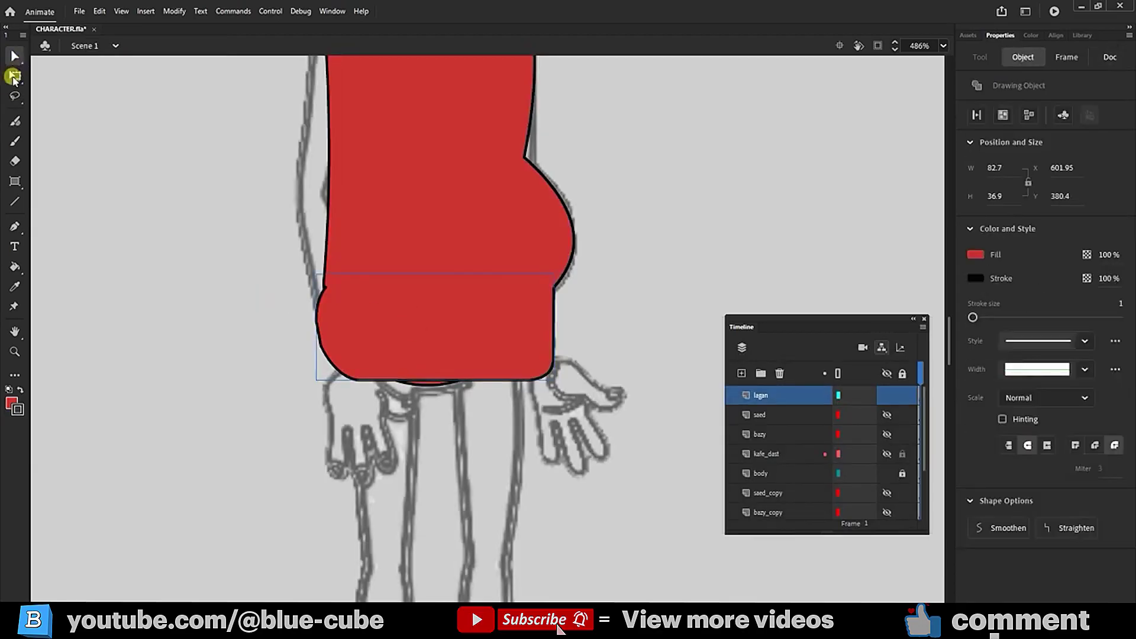
{"action": "left_click", "coordinate": [15, 76]}
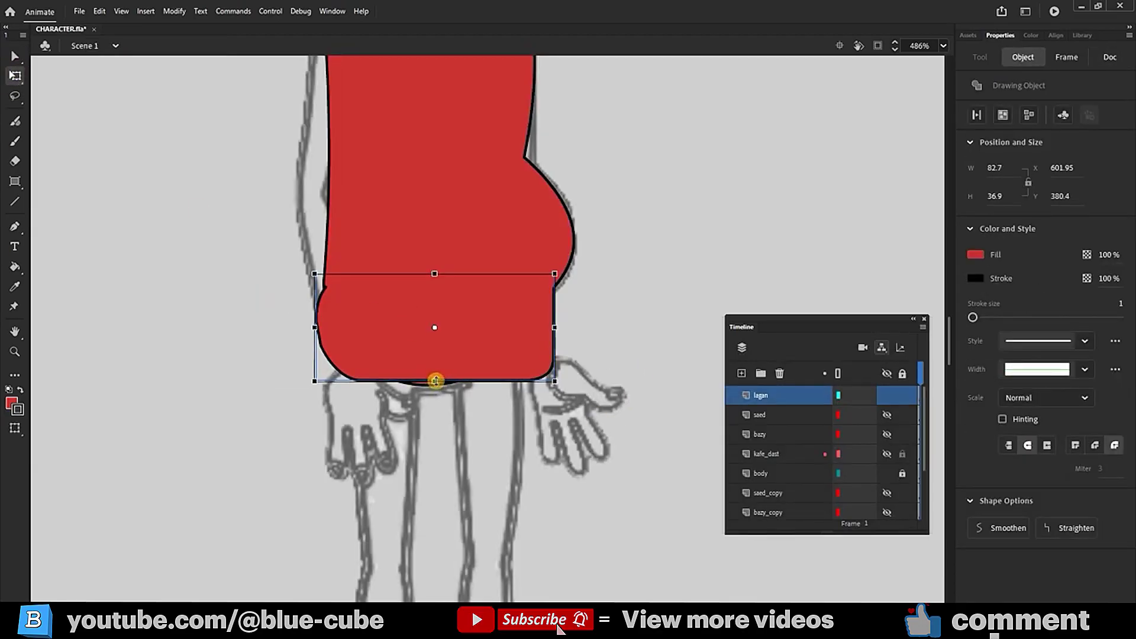
{"action": "left_click_drag", "start_coordinate": [435, 381], "coordinate": [434, 394]}
{"action": "left_click", "coordinate": [655, 307]}
{"action": "key", "text": "ctrl+1"}
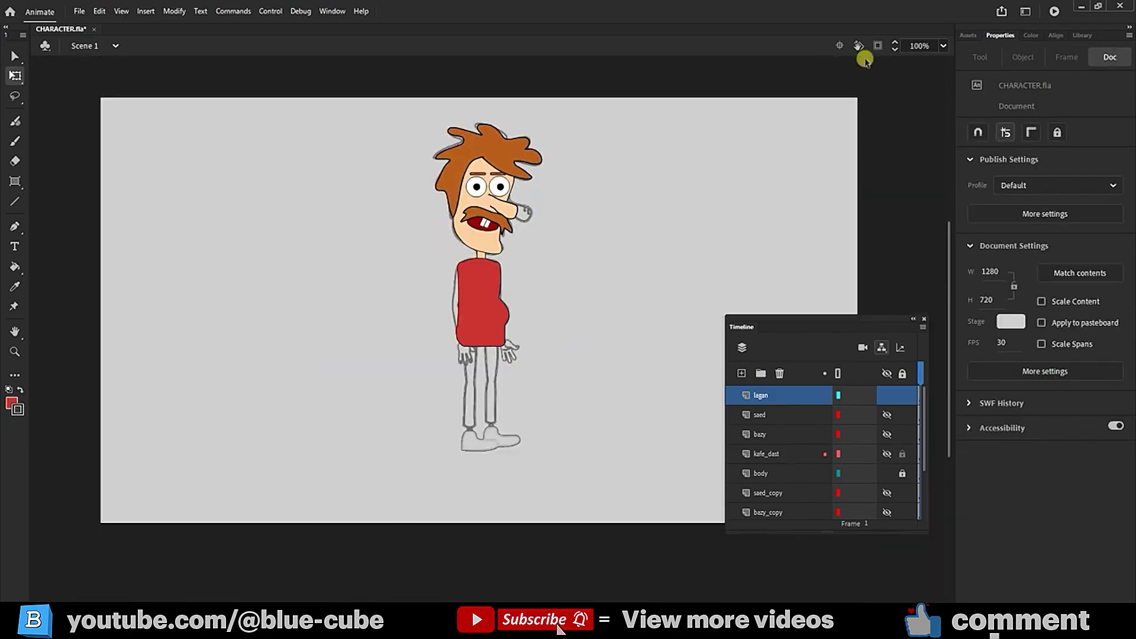
- Hide the arm, hand, body and face layers, leaving lagan and the sketch visible, and lock the lagan layer
{"action": "left_click", "coordinate": [15, 352]}
{"action": "left_click_drag", "start_coordinate": [603, 145], "coordinate": [428, 456]}
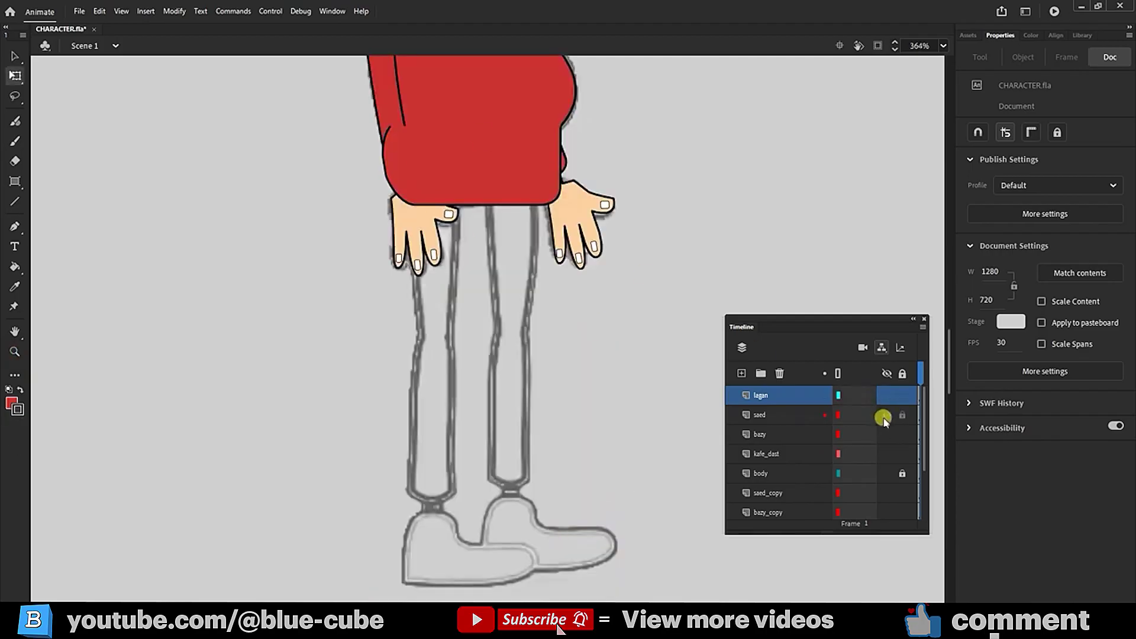
{"action": "left_click_drag", "start_coordinate": [886, 416], "coordinate": [884, 506]}
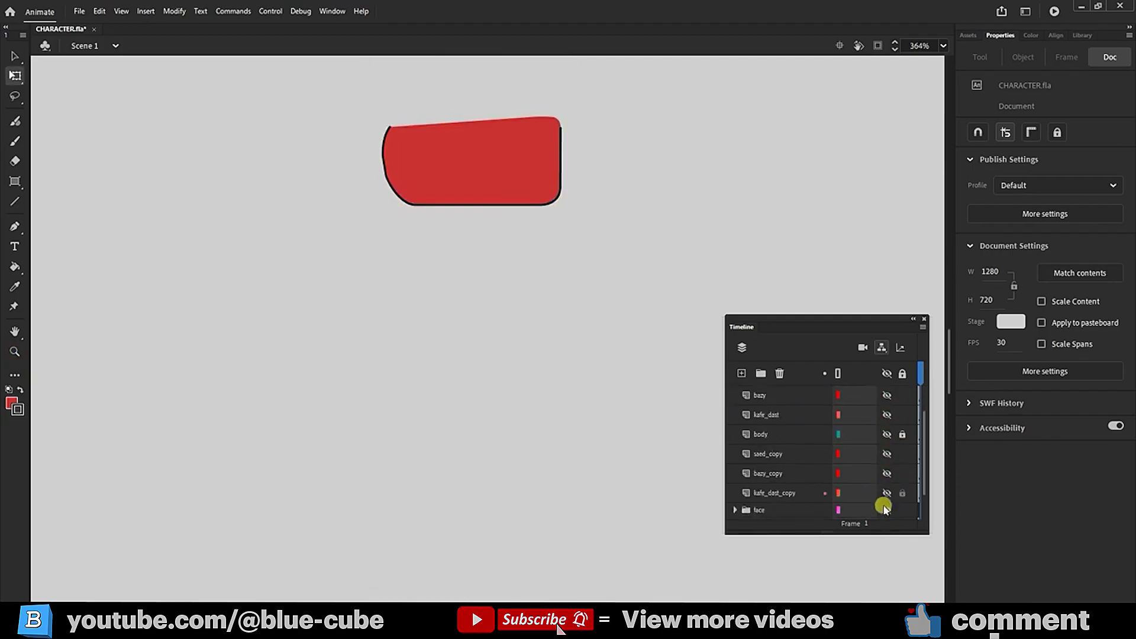
{"action": "scroll", "coordinate": [884, 507], "scroll_direction": "down", "scroll_amount": 2}
{"action": "left_click", "coordinate": [888, 487]}
{"action": "left_click", "coordinate": [465, 180]}
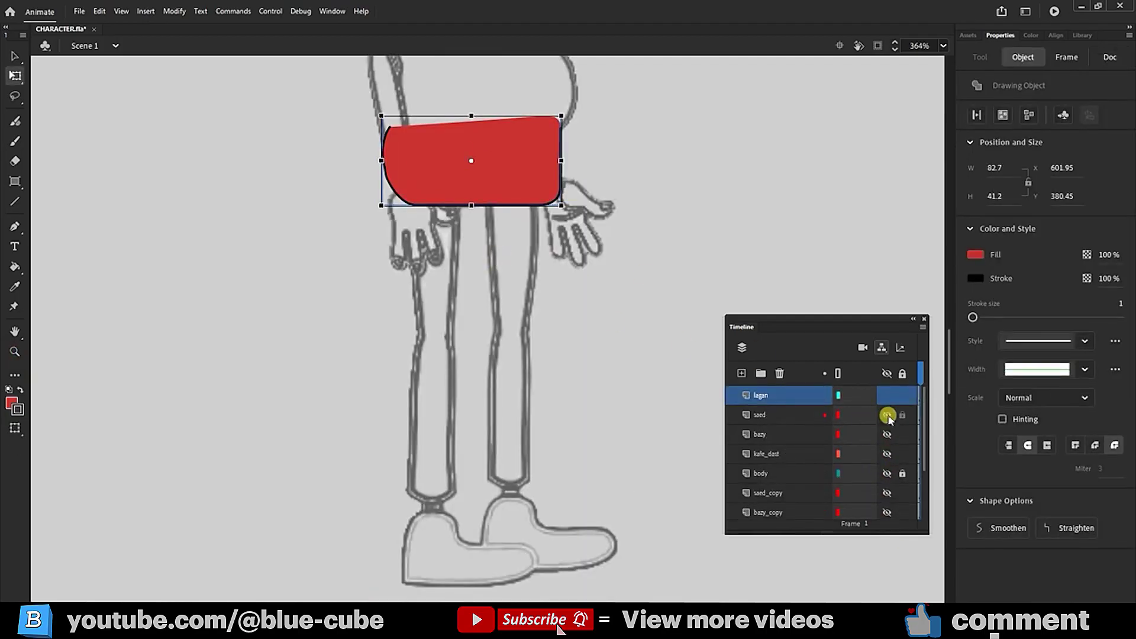
{"action": "left_click", "coordinate": [902, 395]}
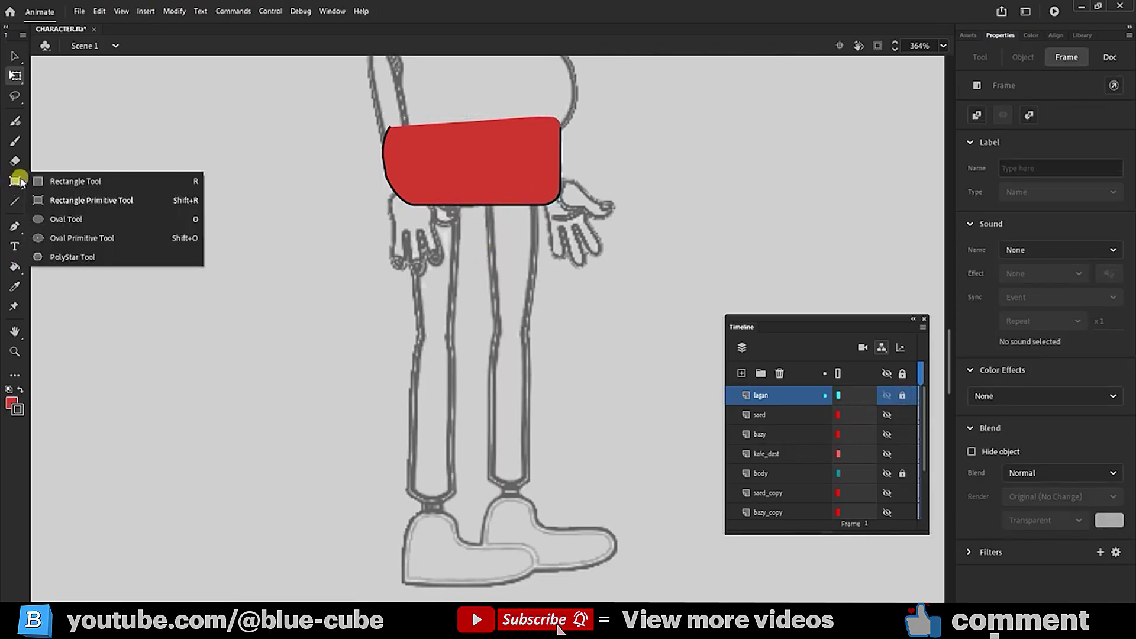
- Choose the Rectangle Primitive tool, add a new layer above lagan and name it ean
{"action": "left_click", "coordinate": [65, 200]}
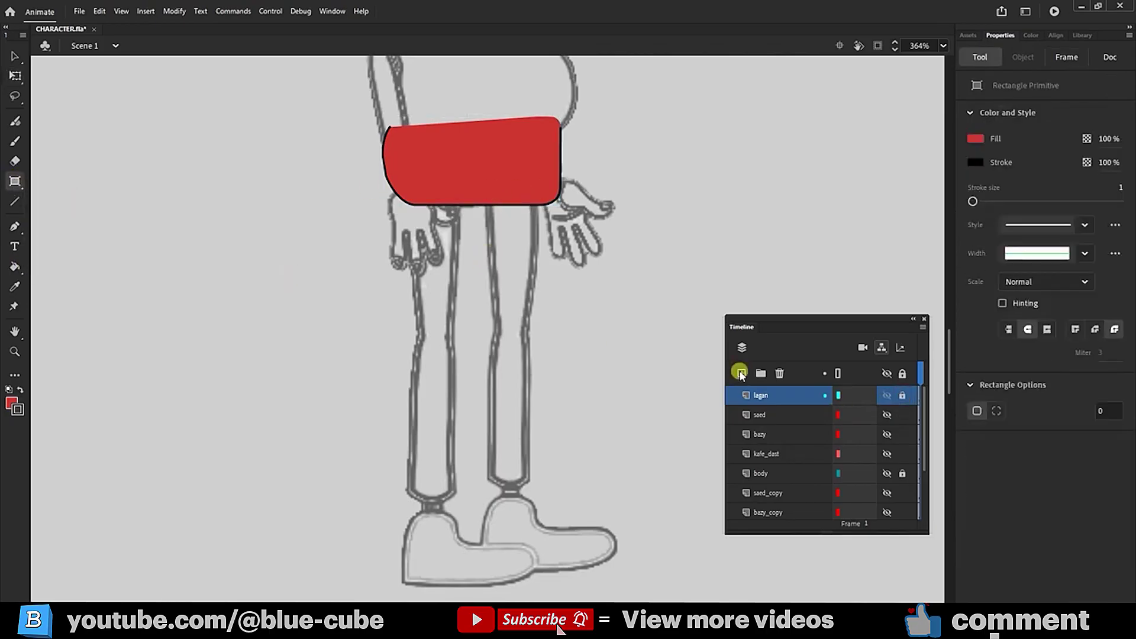
{"action": "left_click", "coordinate": [741, 372]}
{"action": "double_click", "coordinate": [770, 395]}
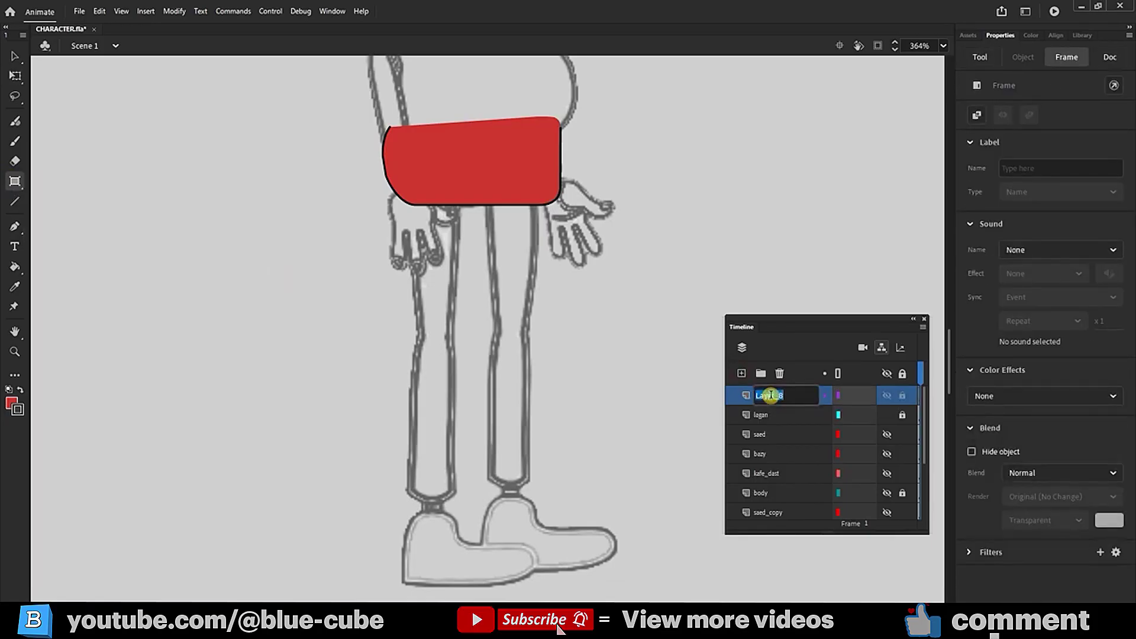
{"action": "type", "text": "ean"}
{"action": "key", "text": "Return"}
- Draw a narrow red rectangle primitive about 14 by 70 px beside the sketched legs and convert it to a drawing object
{"action": "left_click_drag", "start_coordinate": [252, 192], "coordinate": [283, 344]}
{"action": "key", "text": "a"}
{"action": "left_click", "coordinate": [258, 242]}
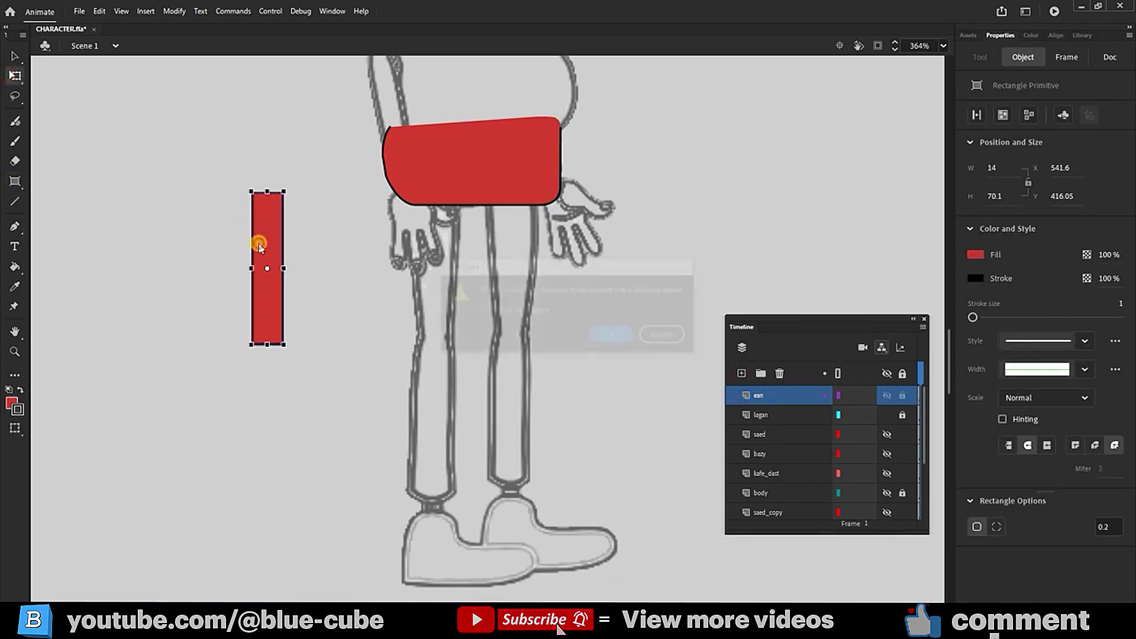
{"action": "left_click", "coordinate": [613, 336]}
- Shape the narrow rectangle into a thigh about 19 by 79 px, widening its upper end and curving both short edges outward
{"action": "left_click", "coordinate": [15, 56]}
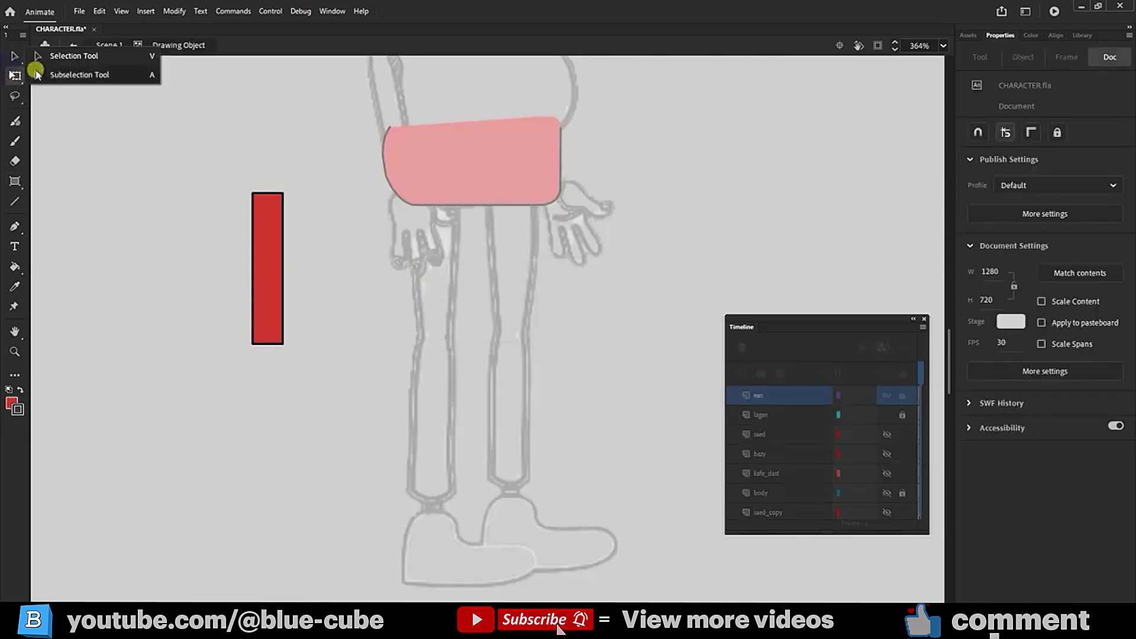
{"action": "left_click_drag", "start_coordinate": [289, 196], "coordinate": [268, 183]}
{"action": "key", "text": "ctrl+z"}
{"action": "left_click", "coordinate": [269, 176]}
{"action": "left_click", "coordinate": [315, 193]}
{"action": "left_click", "coordinate": [11, 57]}
{"action": "left_click", "coordinate": [51, 54]}
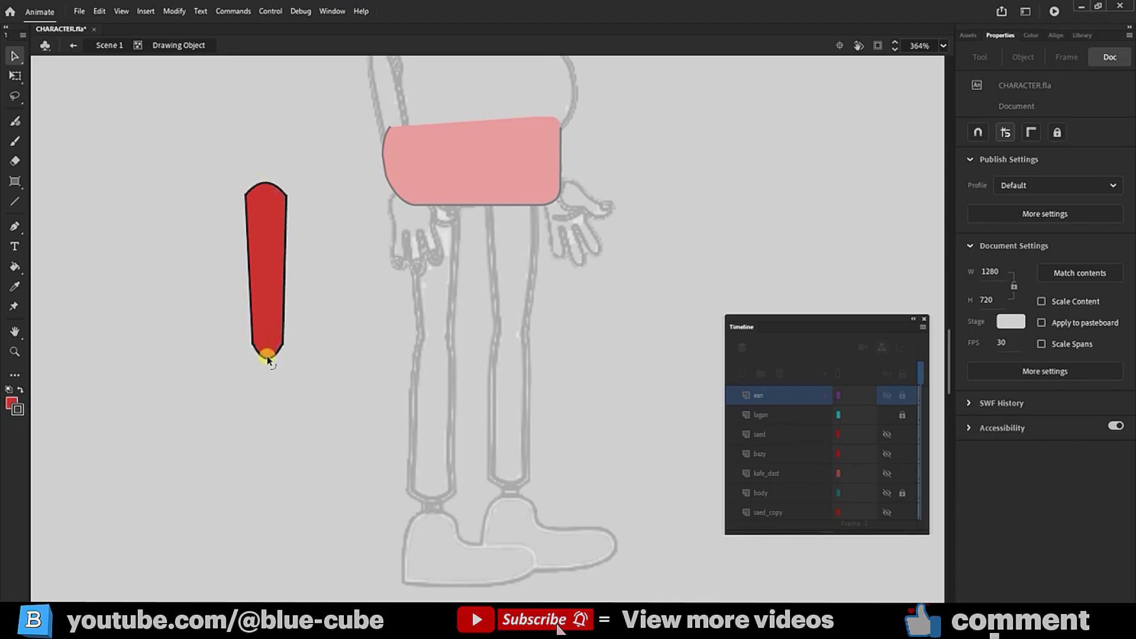
{"action": "left_click_drag", "start_coordinate": [268, 353], "coordinate": [269, 350]}
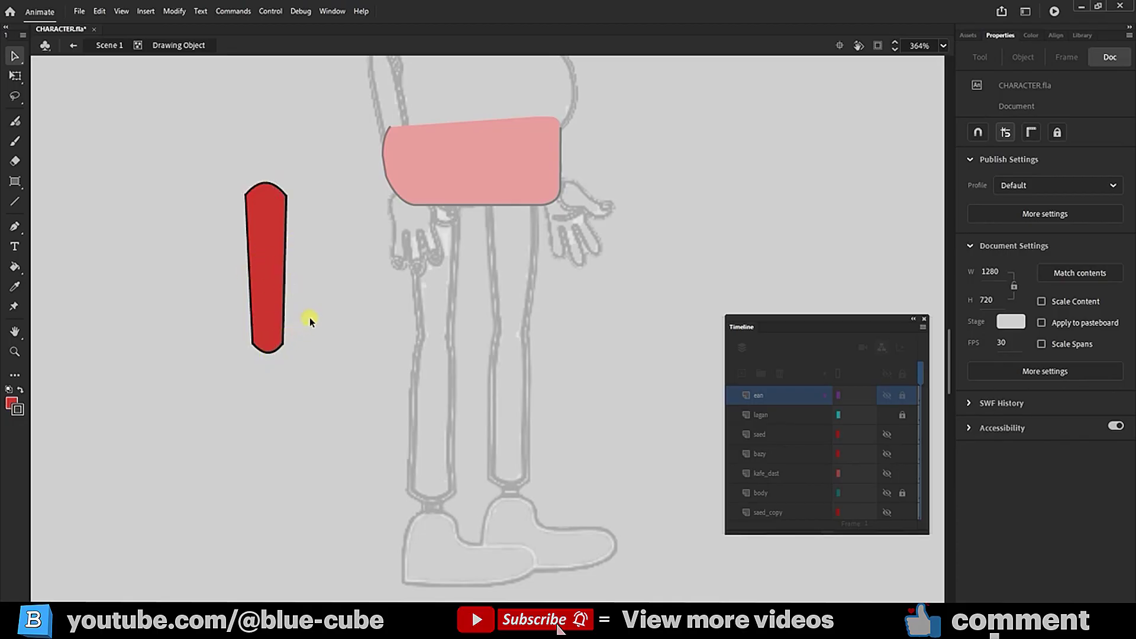
- Move the tapered thigh shape over the sketched right-hand thigh, with its upper end overlapping the hips
{"action": "left_click", "coordinate": [267, 286]}
{"action": "left_click", "coordinate": [15, 75]}
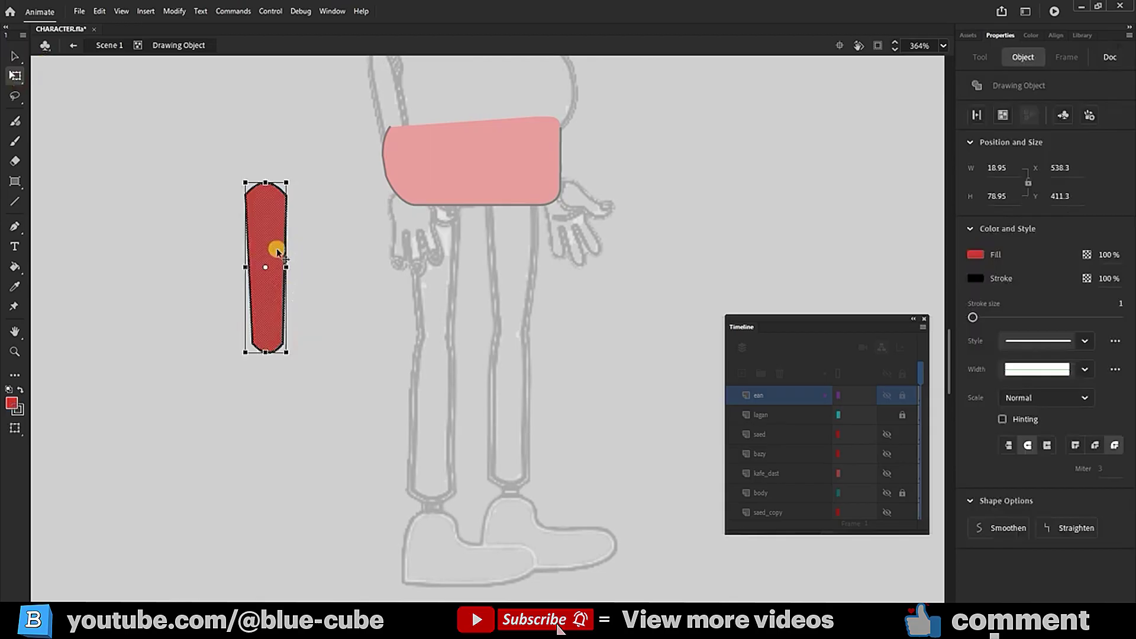
{"action": "left_click_drag", "start_coordinate": [274, 254], "coordinate": [521, 261]}
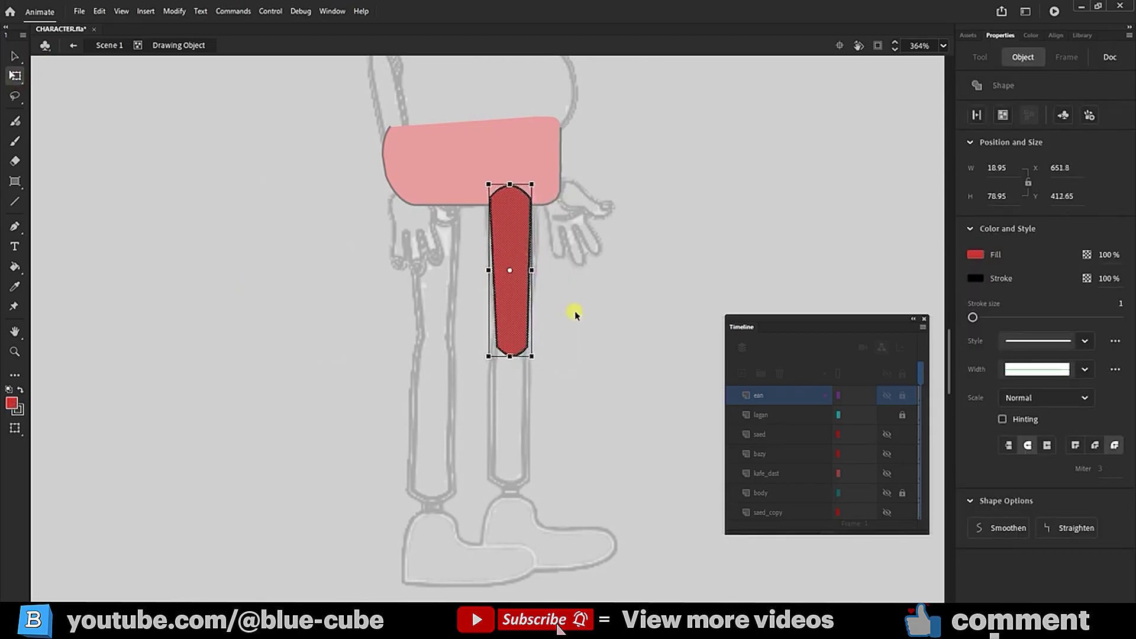
- Round off the thigh's lower end by adjusting its bottom corner anchor points and curve handles
{"action": "left_click", "coordinate": [14, 348]}
{"action": "left_click_drag", "start_coordinate": [556, 327], "coordinate": [478, 383]}
{"action": "left_click", "coordinate": [15, 57]}
{"action": "left_click", "coordinate": [59, 75]}
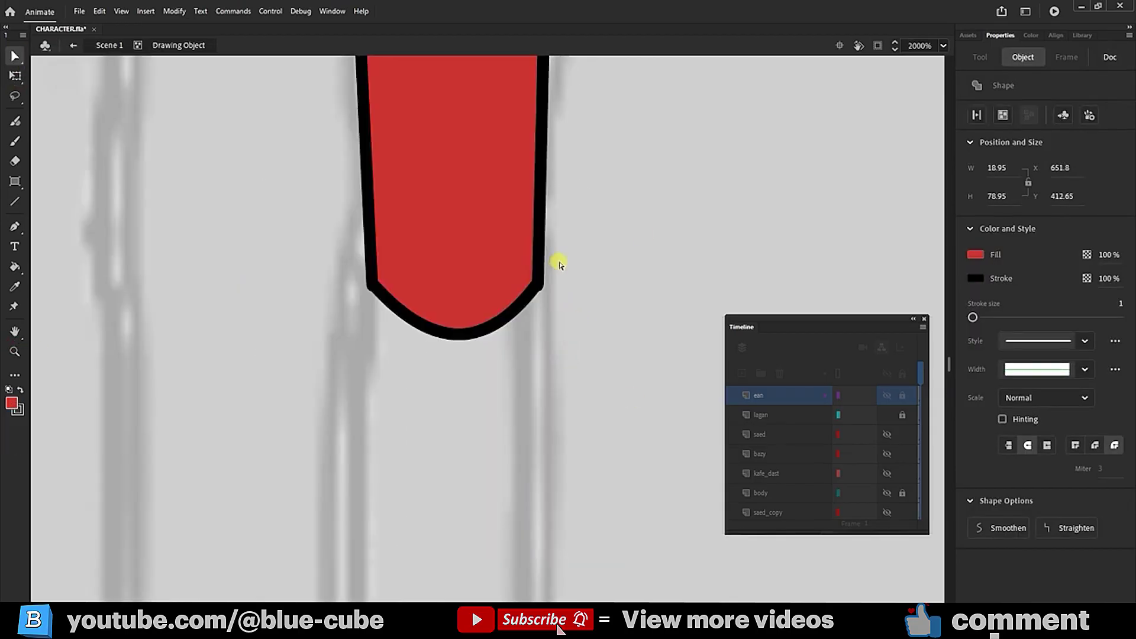
{"action": "left_click_drag", "start_coordinate": [644, 232], "coordinate": [529, 301]}
{"action": "left_click", "coordinate": [537, 286]}
{"action": "left_click_drag", "start_coordinate": [484, 347], "coordinate": [535, 343]}
{"action": "left_click_drag", "start_coordinate": [433, 351], "coordinate": [381, 365]}
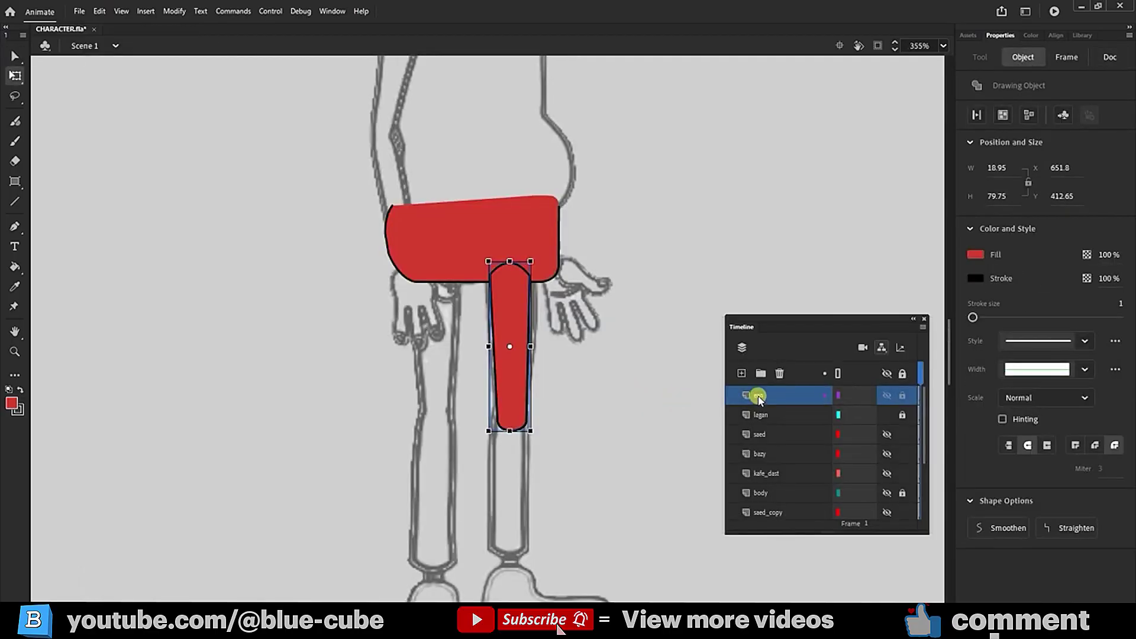
- Move the ean layer below lagan, then add a new layer between them and name it sagh
{"action": "left_click_drag", "start_coordinate": [751, 394], "coordinate": [740, 414]}
{"action": "left_click", "coordinate": [509, 354]}
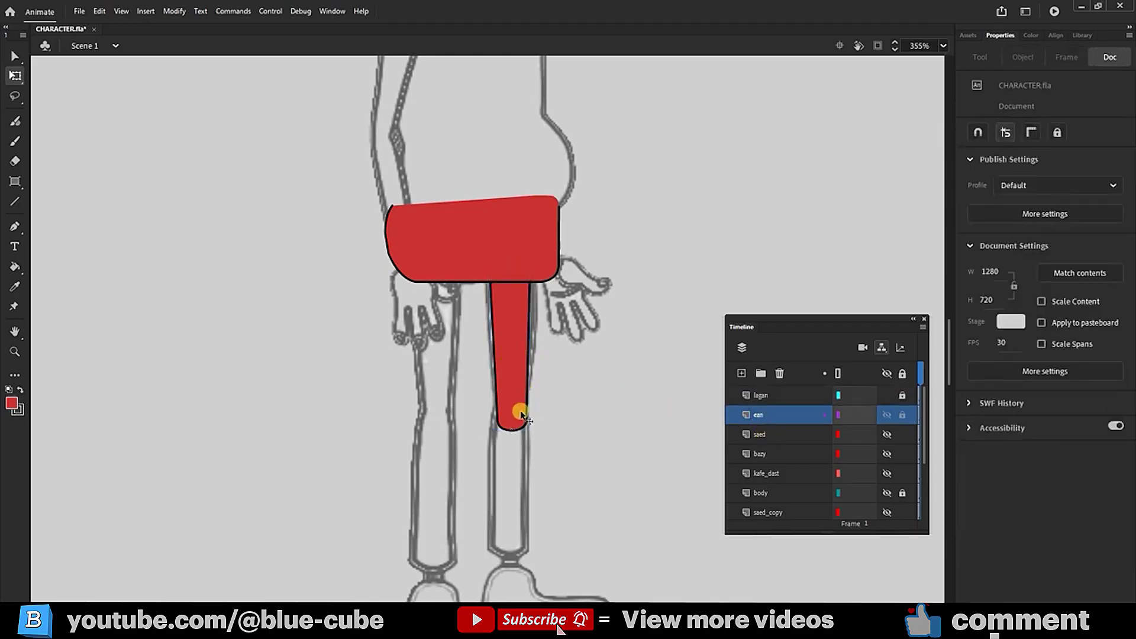
{"action": "left_click", "coordinate": [16, 180]}
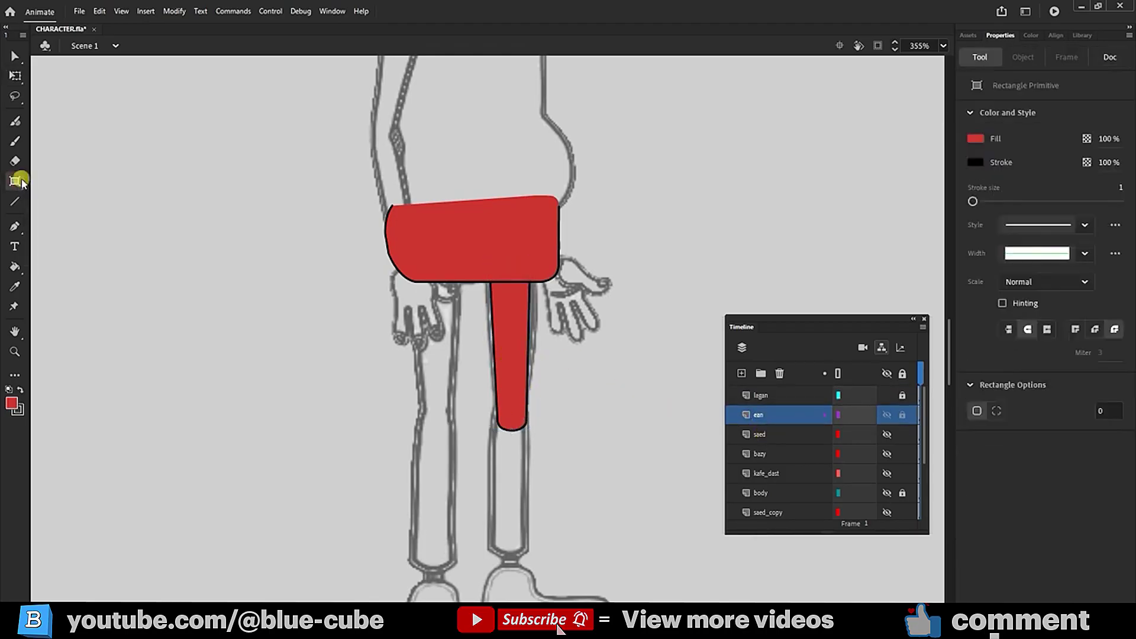
{"action": "left_click", "coordinate": [789, 408]}
{"action": "left_click", "coordinate": [741, 373]}
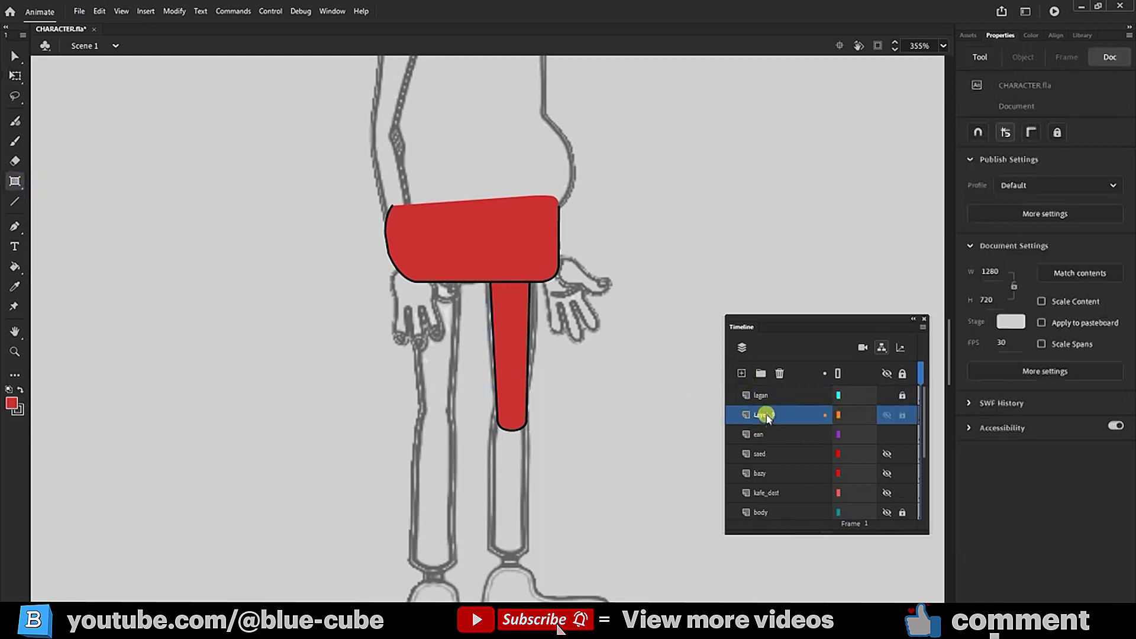
{"action": "double_click", "coordinate": [774, 415]}
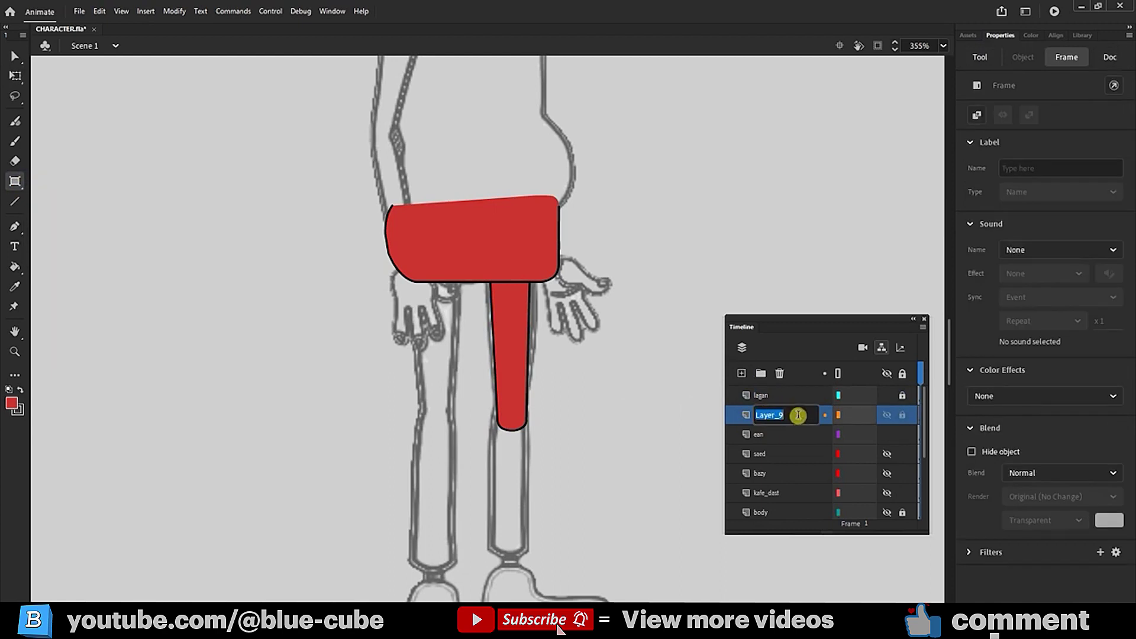
{"action": "type", "text": "sagh"}
{"action": "key", "text": "Return"}
- Draw a red rectangle primitive about 13.6 by 67 px with a corner radius of 20 over the sketched right-hand shin
{"action": "left_click", "coordinate": [1100, 411]}
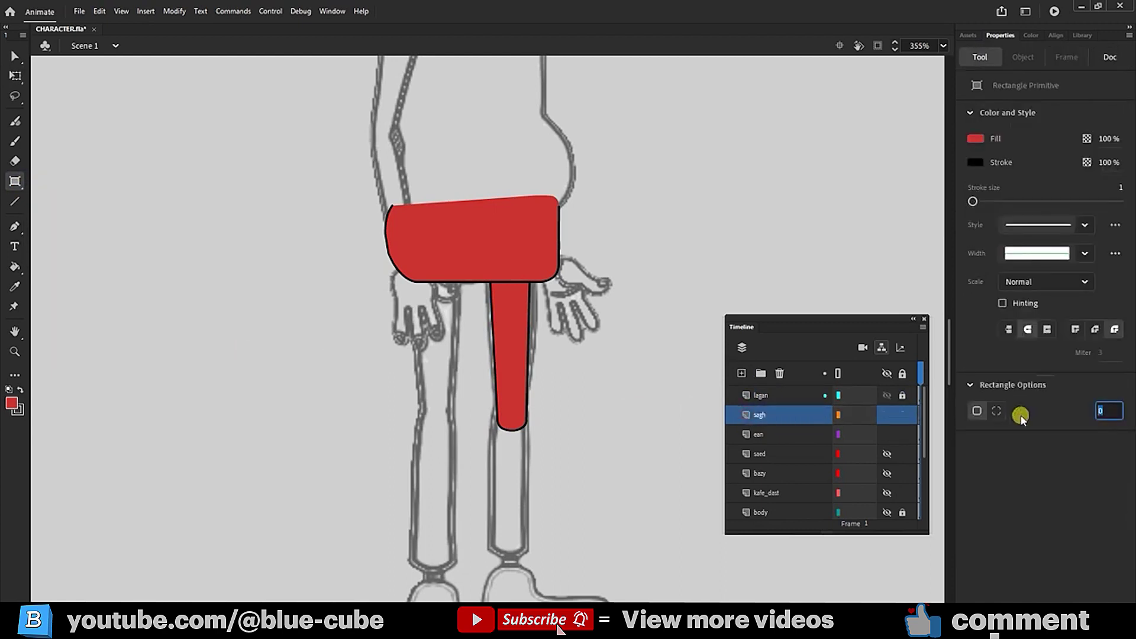
{"action": "mouse_move", "coordinate": [498, 411]}
{"action": "left_mouse_down"}
{"action": "mouse_move", "coordinate": [533, 527]}
{"action": "mouse_move", "coordinate": [528, 553]}
{"action": "left_mouse_up"}
{"action": "left_click", "coordinate": [15, 76]}
{"action": "left_click_drag", "start_coordinate": [396, 228], "coordinate": [428, 127]}
{"action": "left_click_drag", "start_coordinate": [548, 339], "coordinate": [547, 342]}
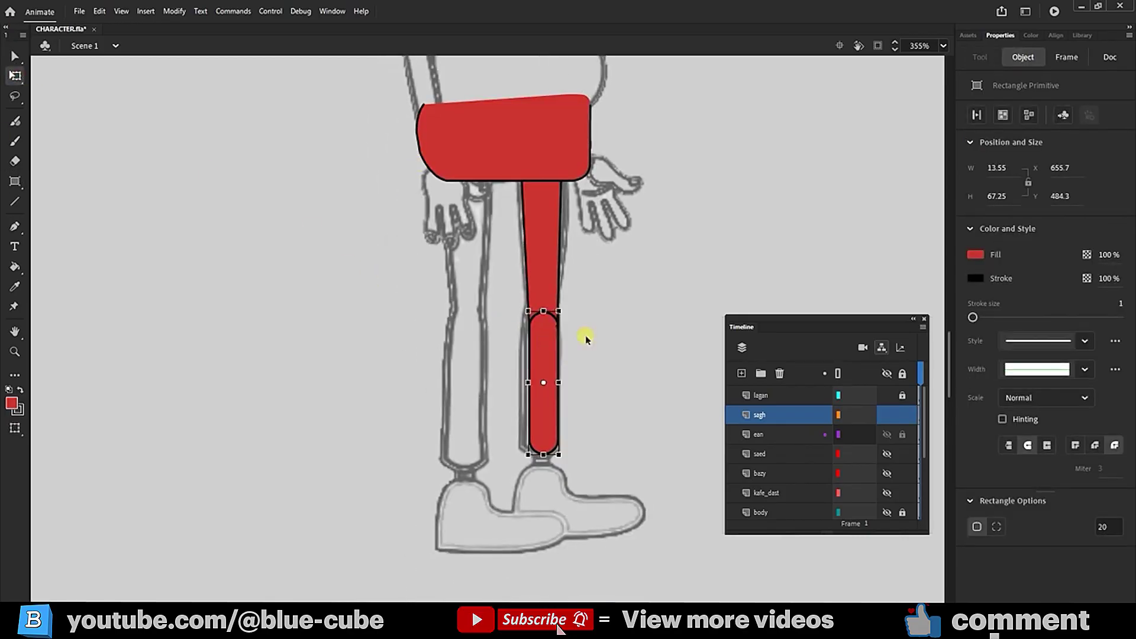
- Extend the shin rectangle's lower end slightly down to the sketched ankle
{"action": "left_click", "coordinate": [585, 343]}
{"action": "left_click", "coordinate": [528, 380]}
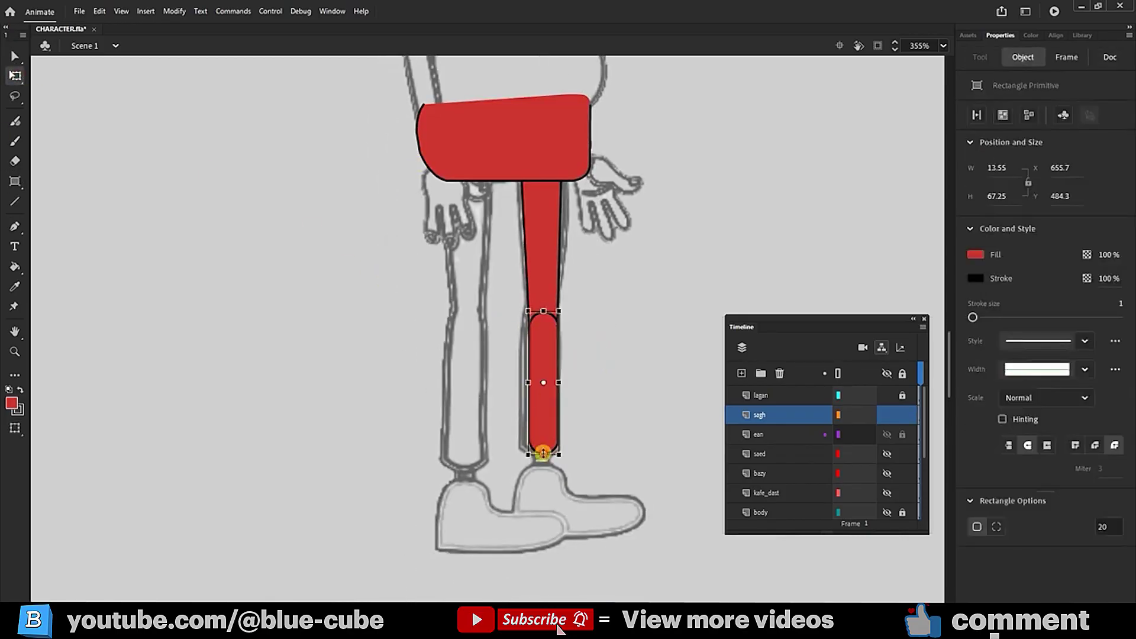
{"action": "left_click_drag", "start_coordinate": [543, 455], "coordinate": [543, 460]}
{"action": "left_click", "coordinate": [584, 434]}
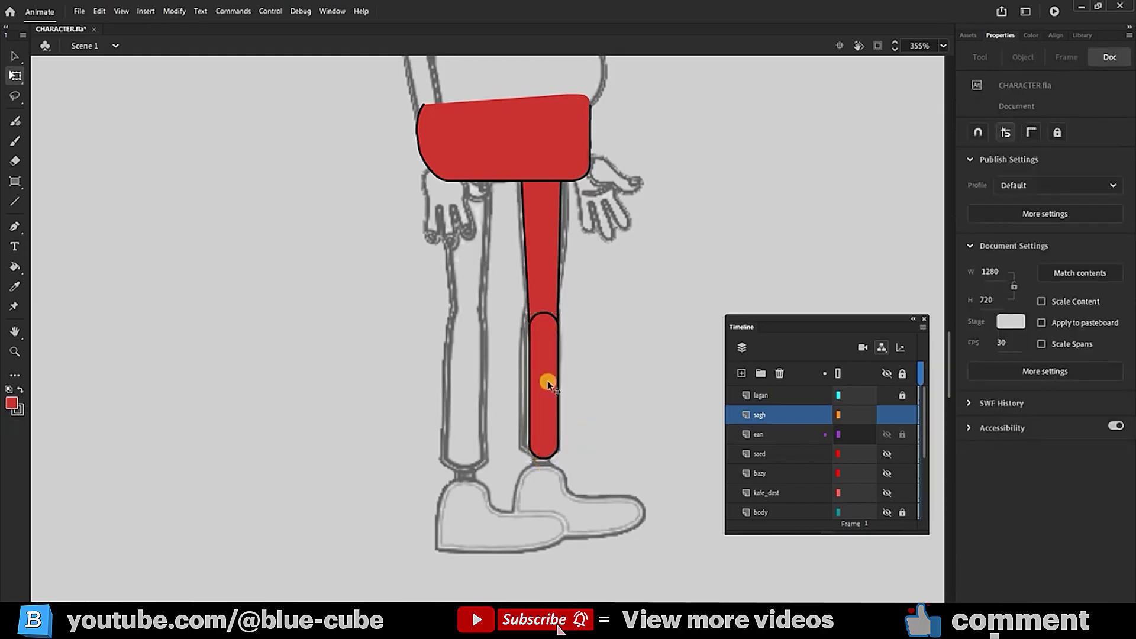
- Add a new layer above lagan and name it kafsh
{"action": "scroll", "coordinate": [545, 380], "scroll_direction": "down", "scroll_amount": 3}
{"action": "left_click", "coordinate": [771, 416]}
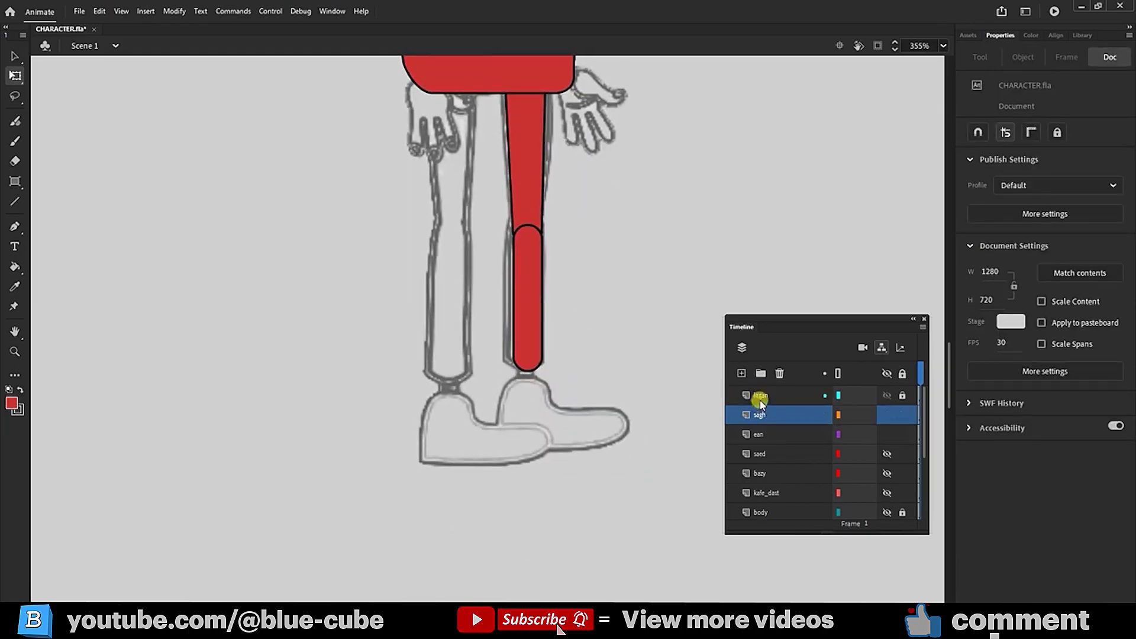
{"action": "left_click", "coordinate": [763, 395]}
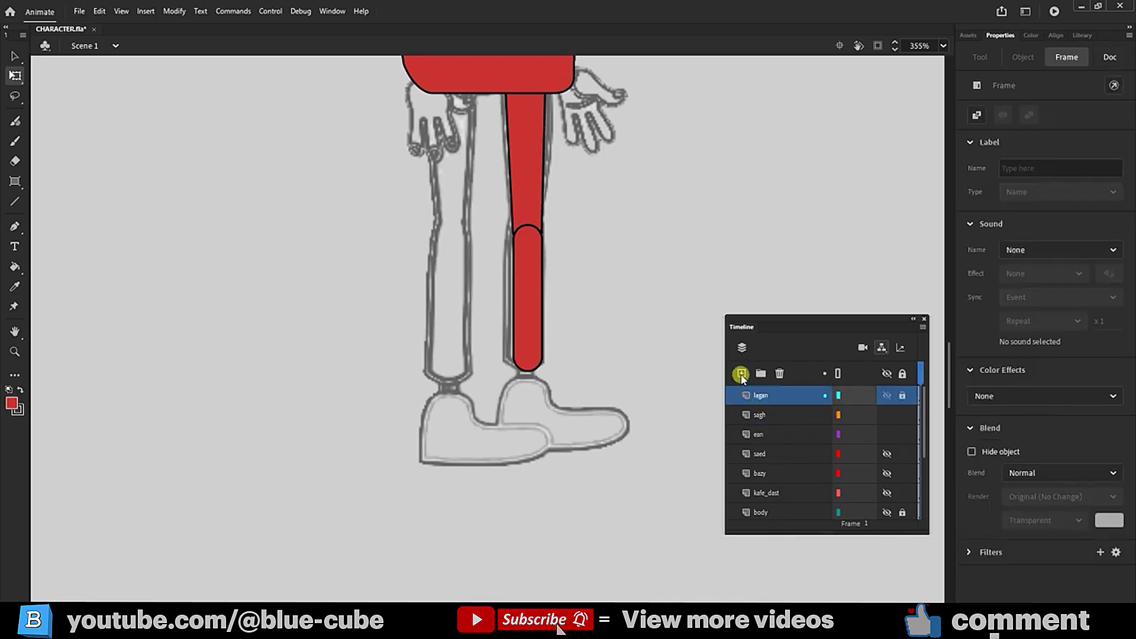
{"action": "left_click", "coordinate": [741, 374]}
{"action": "double_click", "coordinate": [780, 395]}
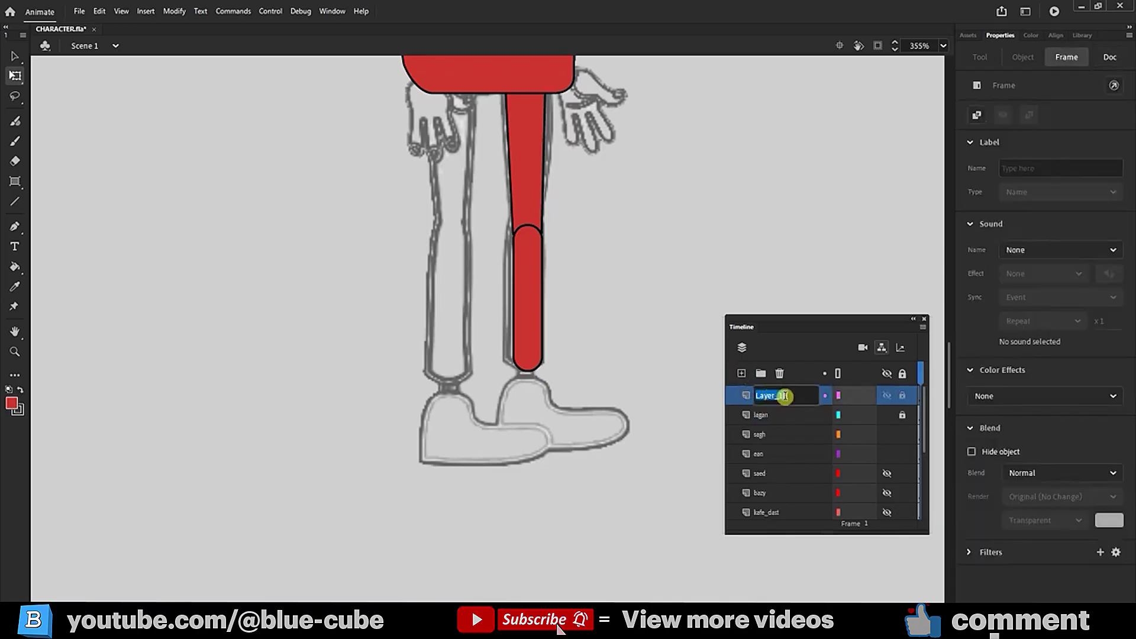
{"action": "type", "text": "kafsh"}
{"action": "left_click", "coordinate": [682, 329]}
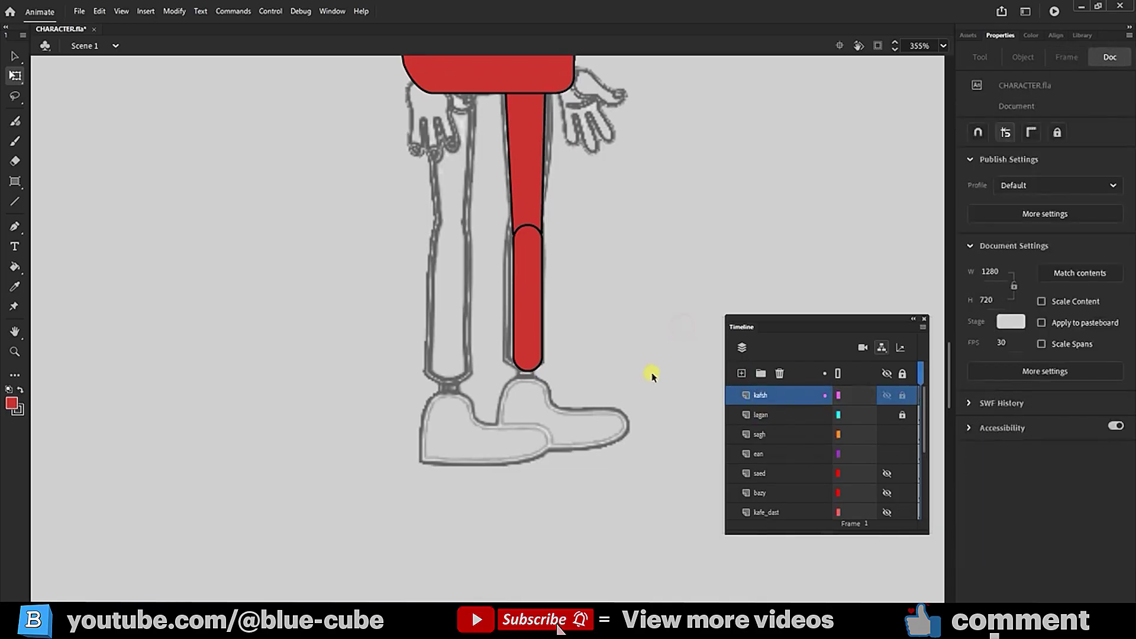
- Lock the sagh layer and draw a rounded rectangle primitive about 9.25 by 21.4 px on empty stage beside the legs
{"action": "left_click", "coordinate": [903, 415]}
{"action": "left_click", "coordinate": [902, 434]}
{"action": "left_click", "coordinate": [15, 181]}
{"action": "mouse_move", "coordinate": [223, 282]}
{"action": "left_mouse_down"}
{"action": "mouse_move", "coordinate": [265, 348]}
{"action": "mouse_move", "coordinate": [237, 323]}
{"action": "left_mouse_up"}
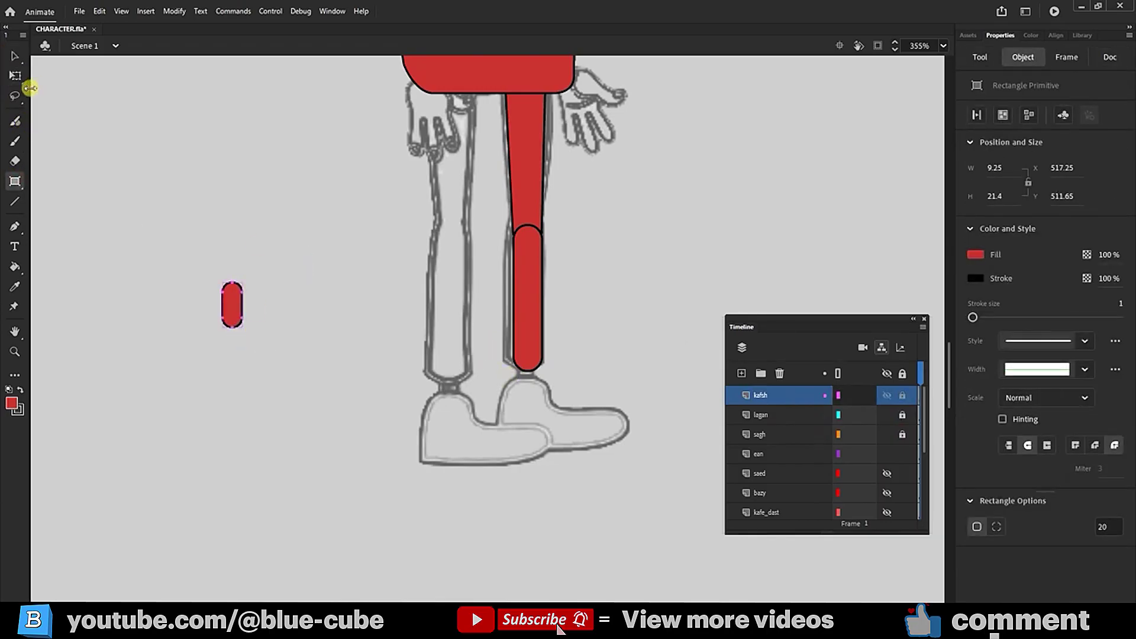
- Change the small rounded rectangle's fill to a light peach skin colour
{"action": "left_click", "coordinate": [16, 76]}
{"action": "left_click_drag", "start_coordinate": [273, 235], "coordinate": [212, 341]}
{"action": "left_click", "coordinate": [974, 258]}
{"action": "left_click", "coordinate": [903, 359]}
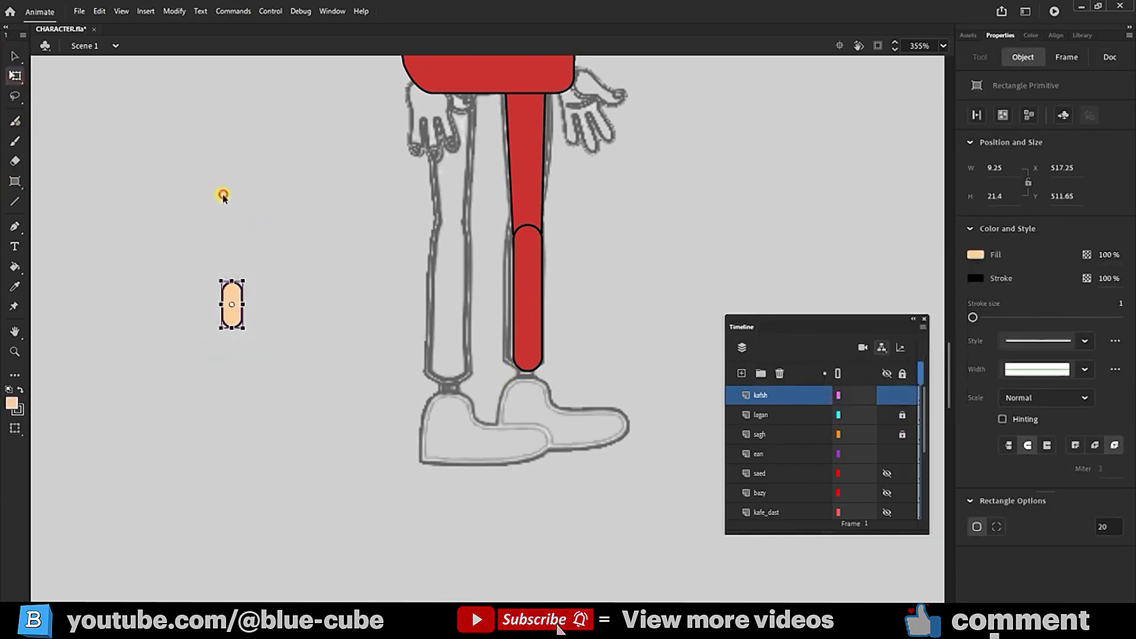
- Draw a closed, straight-sided outline with the Pen tool over the sketched right-hand shoe
{"action": "left_click", "coordinate": [15, 225]}
{"action": "left_click", "coordinate": [555, 406]}
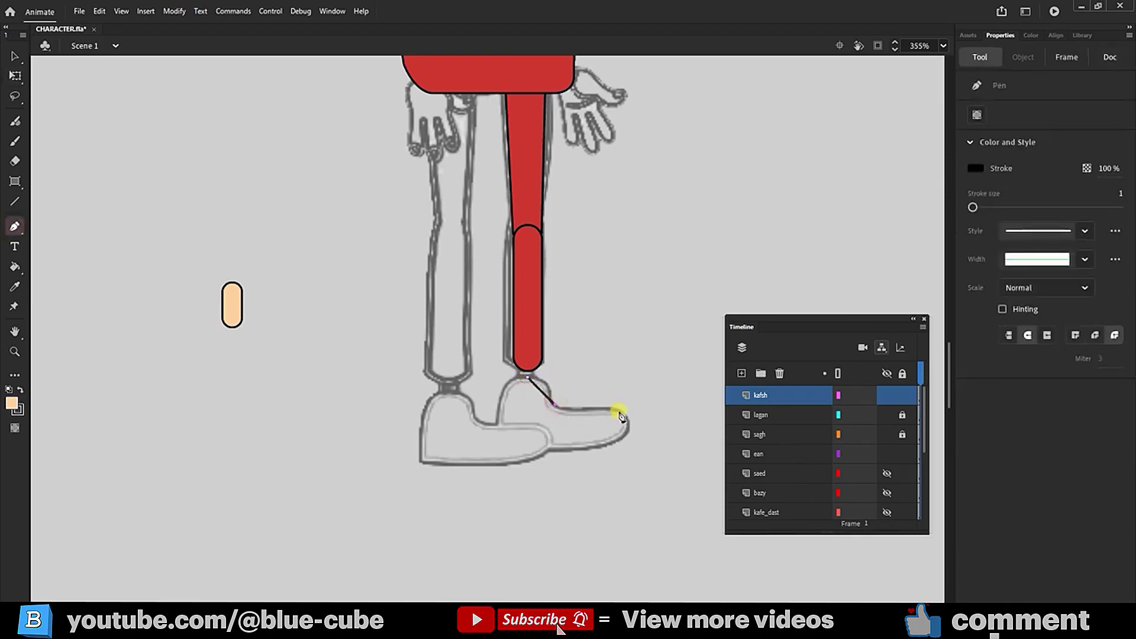
{"action": "left_click", "coordinate": [618, 410]}
{"action": "left_click", "coordinate": [613, 439]}
{"action": "left_click", "coordinate": [501, 442]}
{"action": "left_click", "coordinate": [501, 387]}
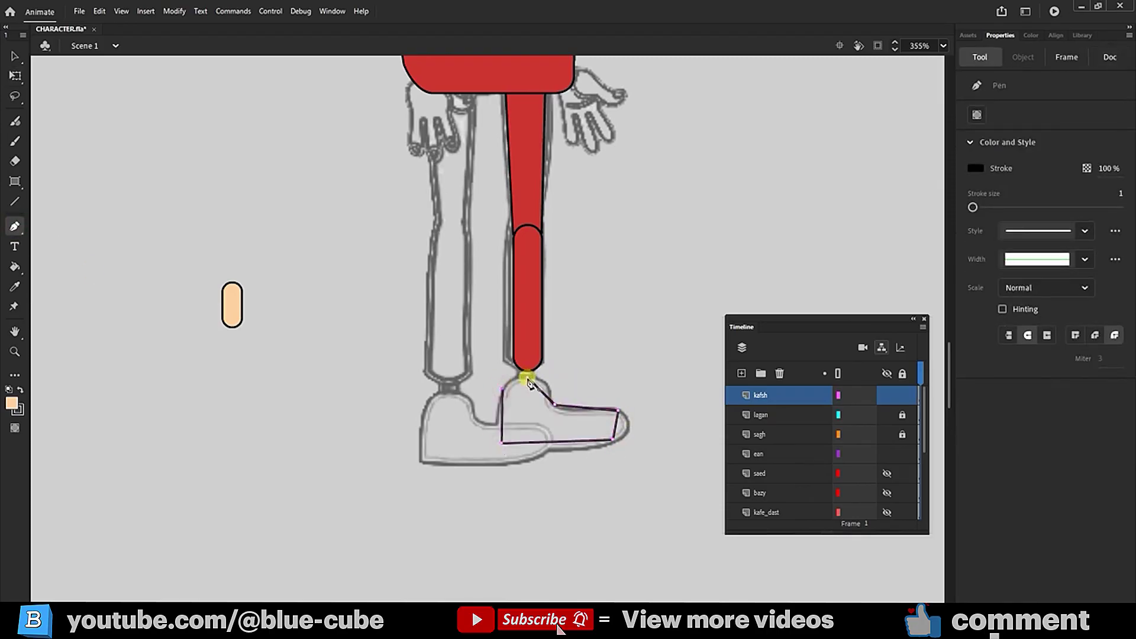
{"action": "left_click", "coordinate": [526, 377]}
{"action": "scroll", "coordinate": [553, 418], "scroll_direction": "down", "scroll_amount": 3}
- Fill the shoe outline with blue using the Paint Bucket
{"action": "left_click", "coordinate": [15, 267]}
{"action": "left_click", "coordinate": [12, 403]}
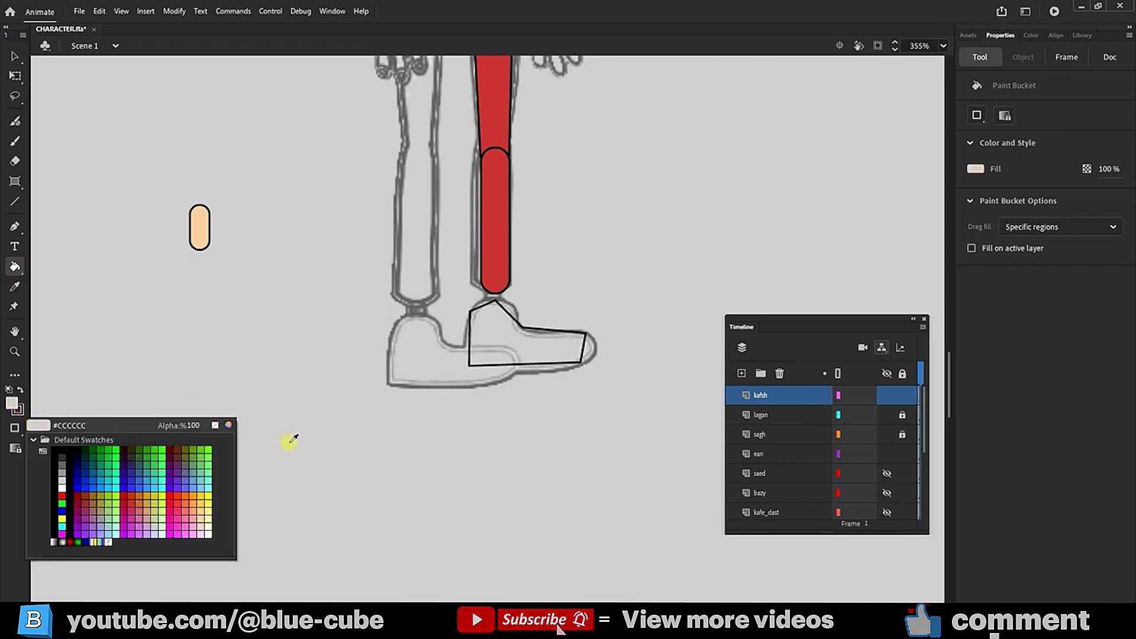
{"action": "left_click", "coordinate": [158, 479]}
{"action": "left_click", "coordinate": [578, 355]}
{"action": "key", "text": "v"}
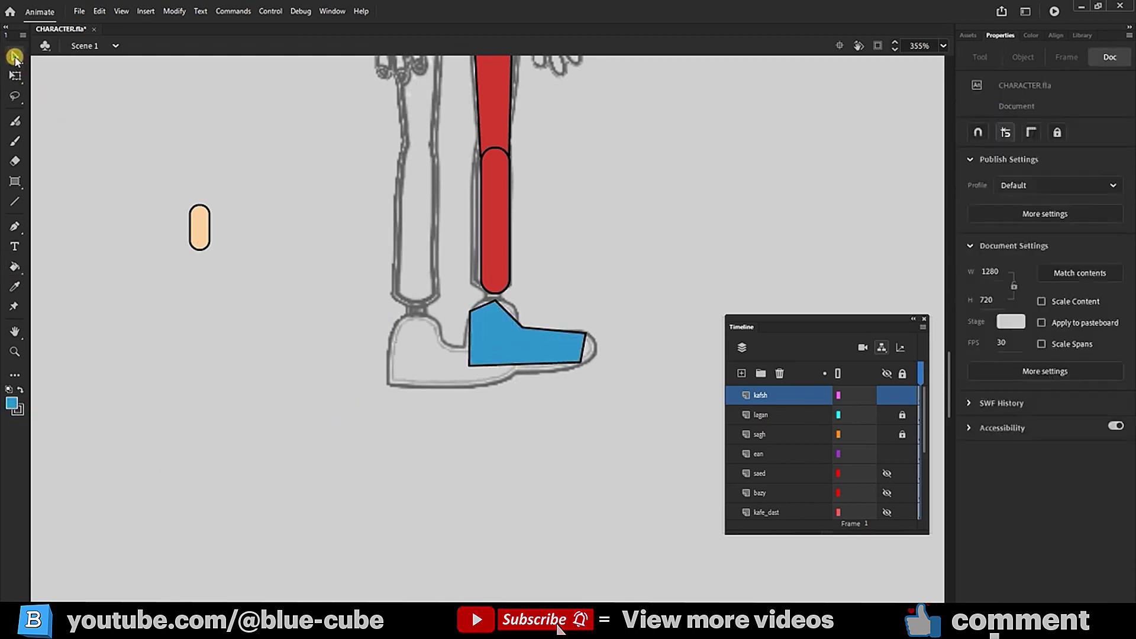
- Open the shoe drawing object and bend its toe, sole, heel and ankle edges into curves matching the sketch
{"action": "left_click", "coordinate": [545, 339]}
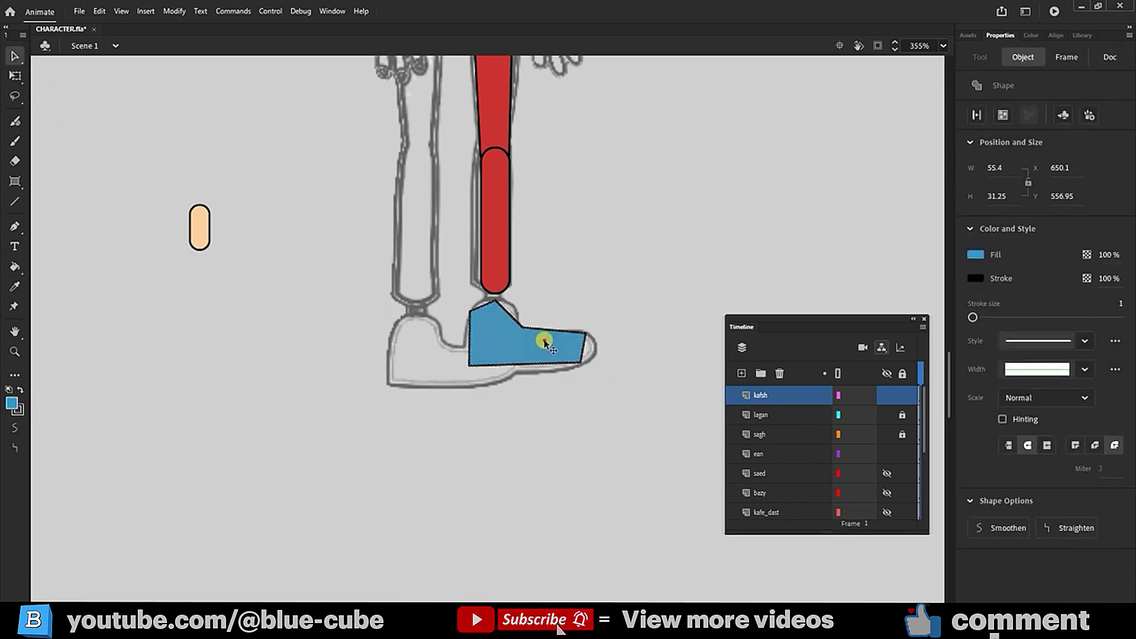
{"action": "double_click", "coordinate": [545, 339]}
{"action": "left_click_drag", "start_coordinate": [586, 354], "coordinate": [595, 353]}
{"action": "left_click_drag", "start_coordinate": [558, 334], "coordinate": [557, 331]}
{"action": "left_click_drag", "start_coordinate": [529, 368], "coordinate": [529, 372]}
{"action": "left_click_drag", "start_coordinate": [512, 318], "coordinate": [485, 307]}
{"action": "left_click_drag", "start_coordinate": [473, 343], "coordinate": [466, 342]}
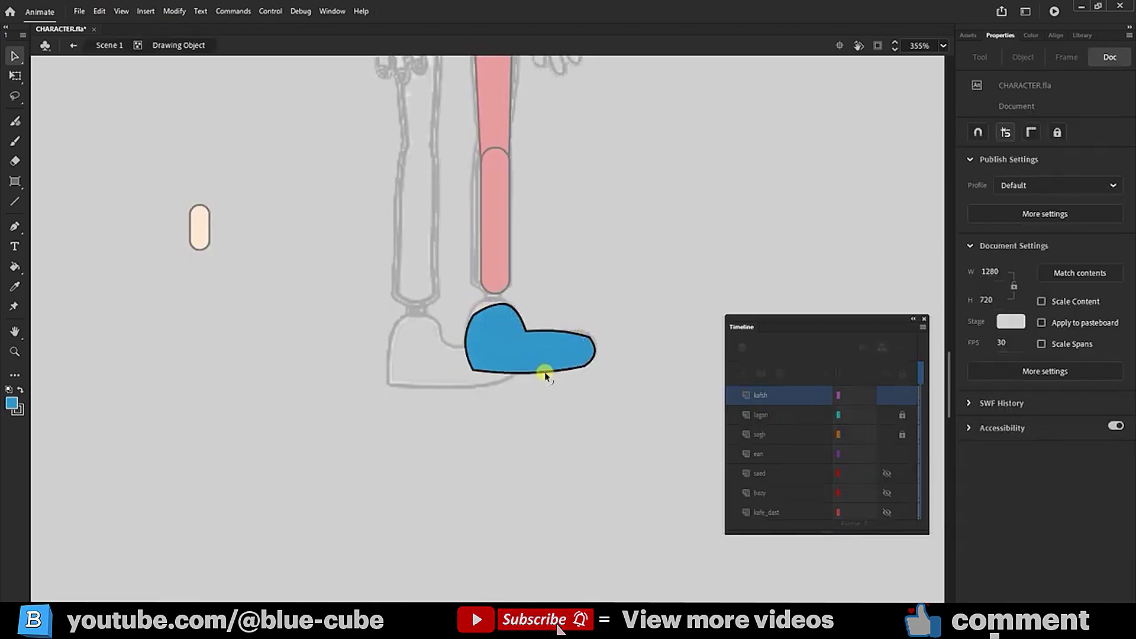
{"action": "left_click_drag", "start_coordinate": [545, 371], "coordinate": [545, 376]}
{"action": "left_click_drag", "start_coordinate": [499, 306], "coordinate": [495, 301]}
- Leave the shoe's drawing object and move the peach rounded rectangle between the shin and shoe as the ankle
{"action": "left_click", "coordinate": [15, 76]}
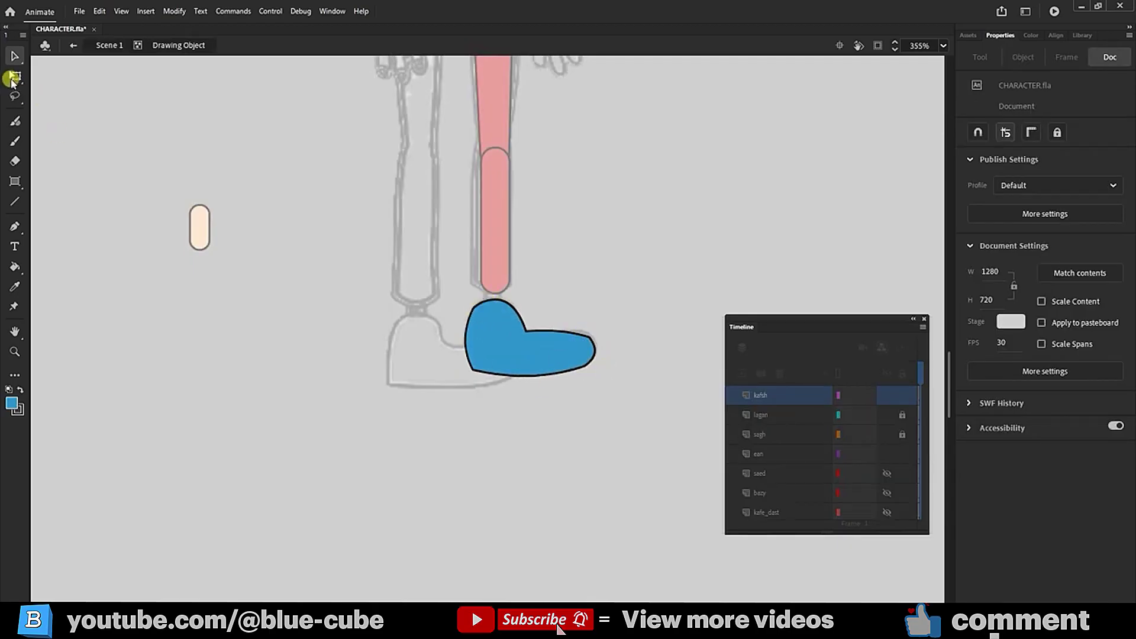
{"action": "double_click", "coordinate": [234, 234]}
{"action": "left_click", "coordinate": [200, 237]}
{"action": "left_click_drag", "start_coordinate": [200, 237], "coordinate": [496, 296]}
- Move the kafsh layer below sagh and above ean so the ankle sits behind the shin
{"action": "left_click", "coordinate": [760, 402]}
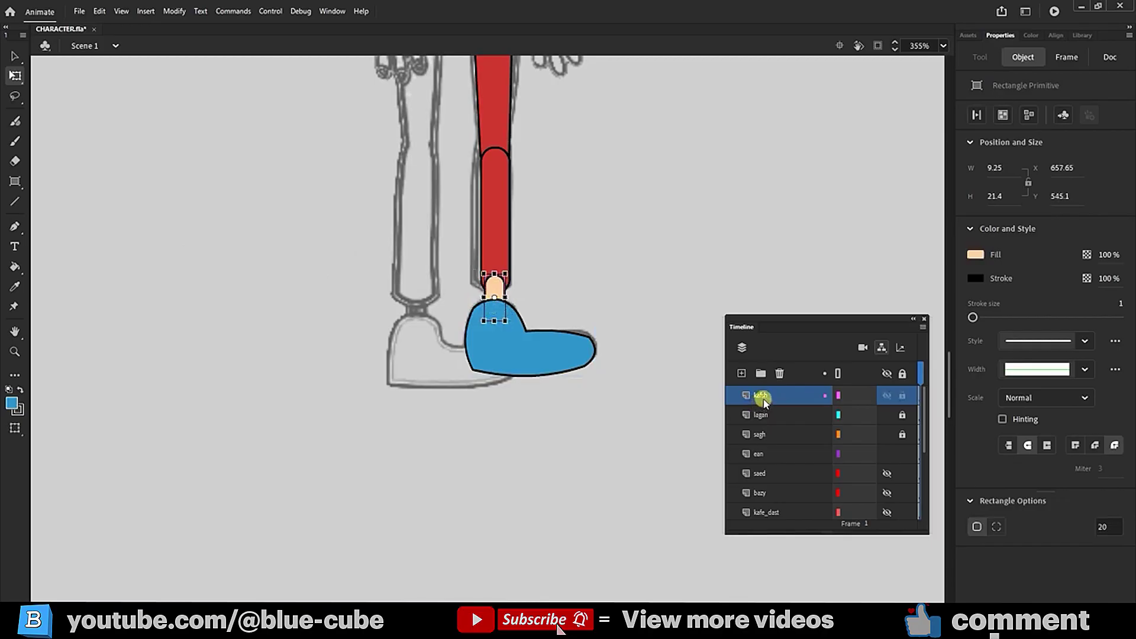
{"action": "mouse_move", "coordinate": [771, 453]}
{"action": "left_mouse_down"}
{"action": "mouse_move", "coordinate": [771, 423]}
{"action": "mouse_move", "coordinate": [772, 435]}
{"action": "left_mouse_up"}
{"action": "left_click", "coordinate": [637, 256]}
- Select the lagan, sagh and kafsh layers and duplicate them
{"action": "left_click", "coordinate": [762, 395]}
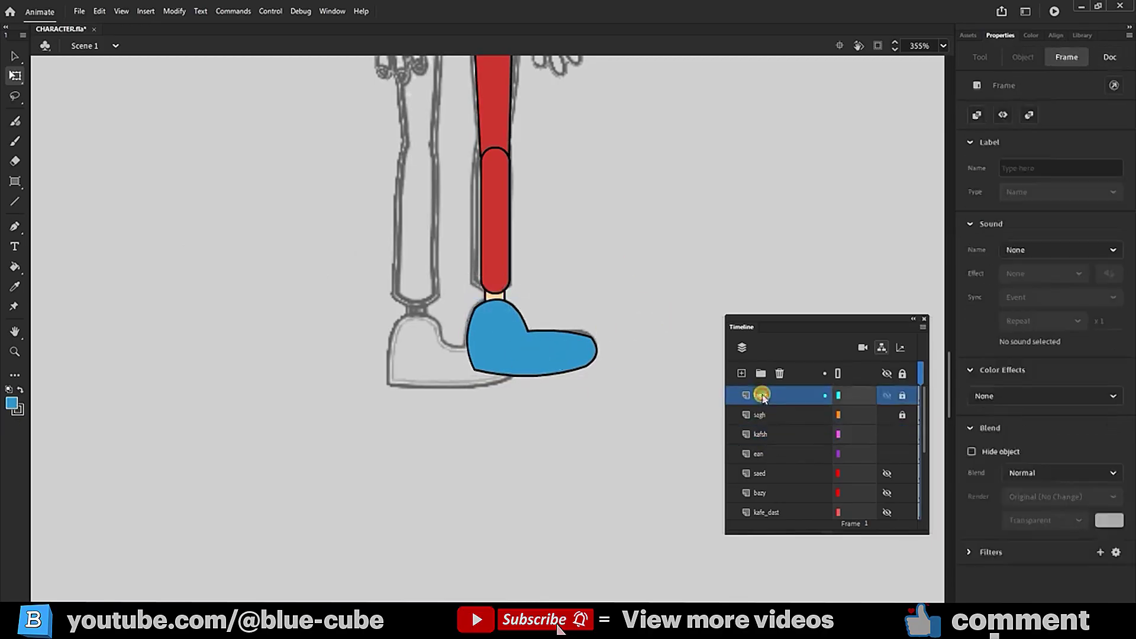
{"action": "scroll", "coordinate": [531, 191], "scroll_direction": "up", "scroll_amount": 3}
{"action": "scroll", "coordinate": [531, 191], "scroll_direction": "right", "scroll_amount": 2}
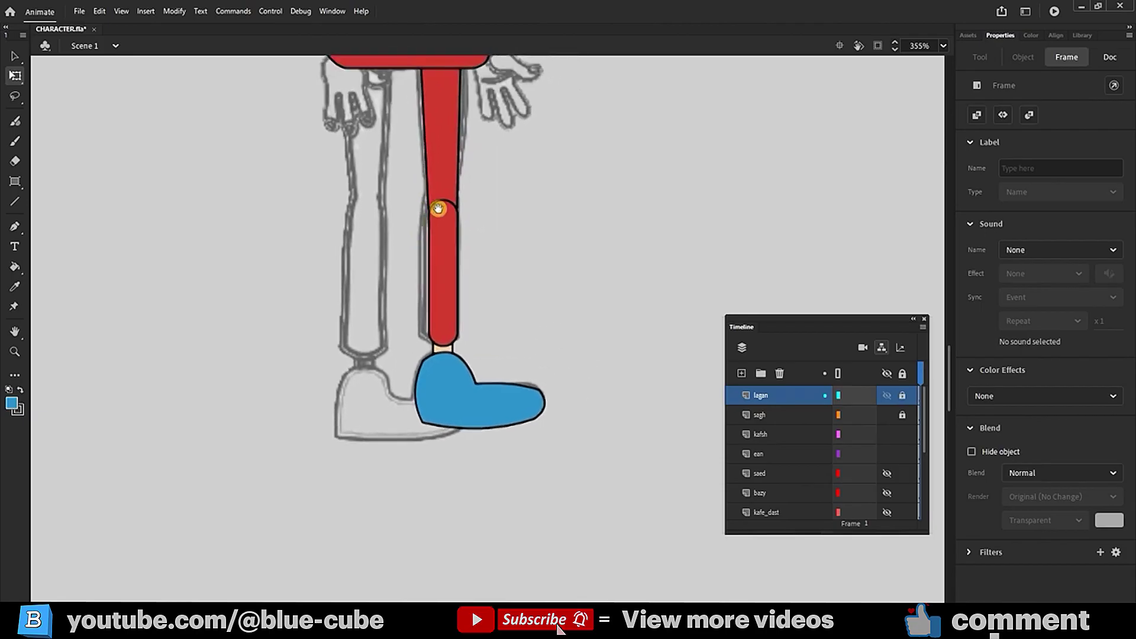
{"action": "left_click", "coordinate": [767, 414]}
{"action": "left_click", "coordinate": [771, 437], "text": "shift"}
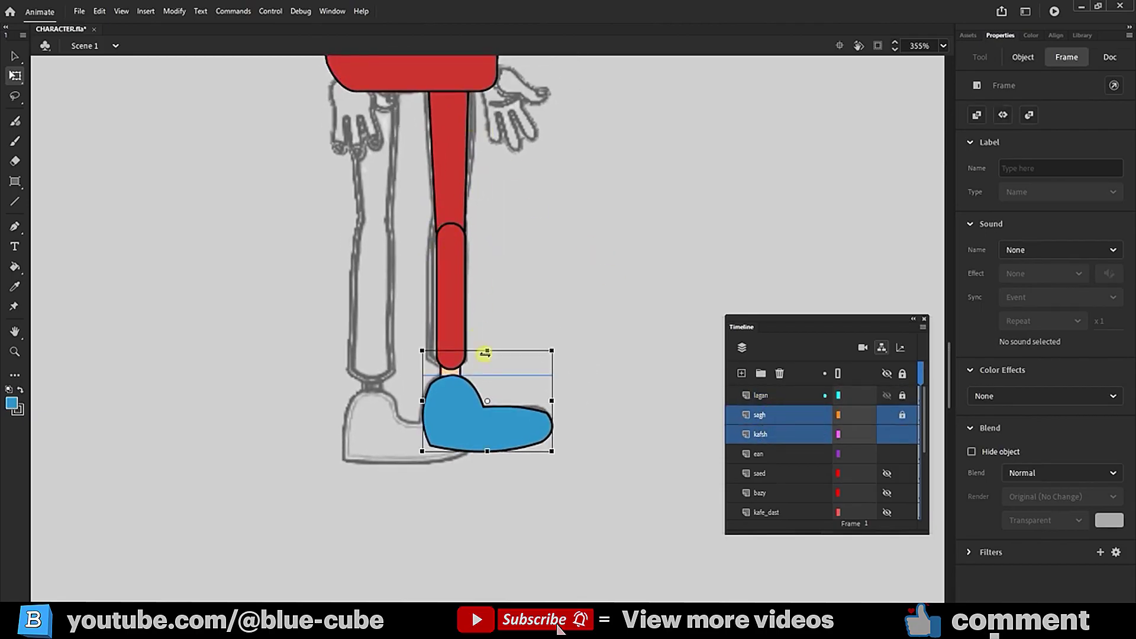
{"action": "left_click", "coordinate": [778, 395], "text": "shift"}
{"action": "right_click", "coordinate": [764, 392]}
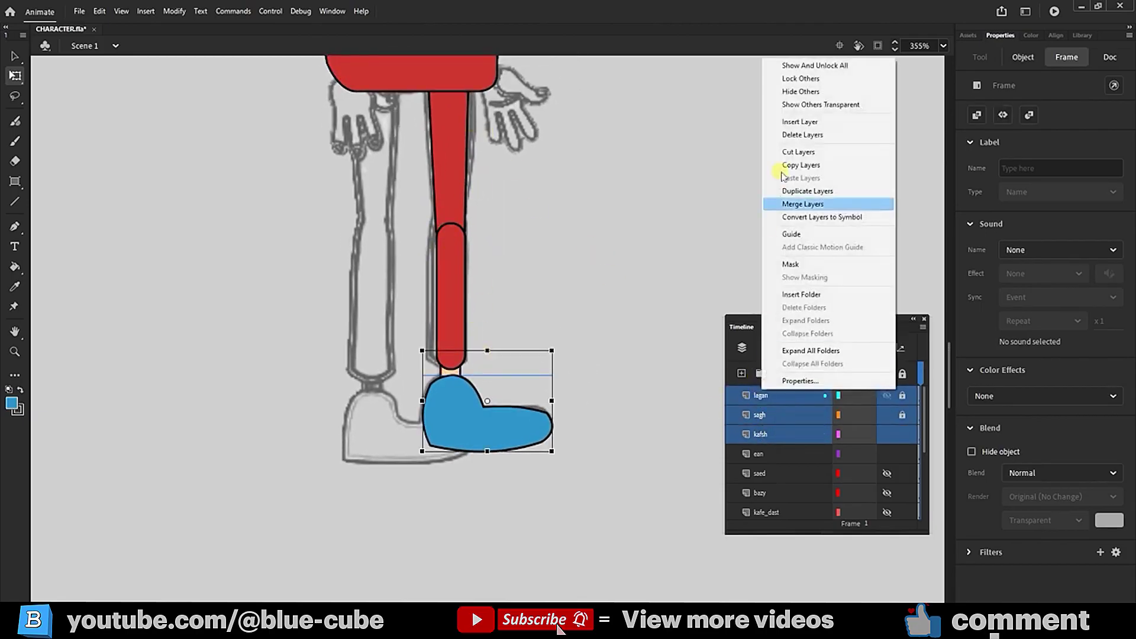
{"action": "left_click", "coordinate": [822, 191]}
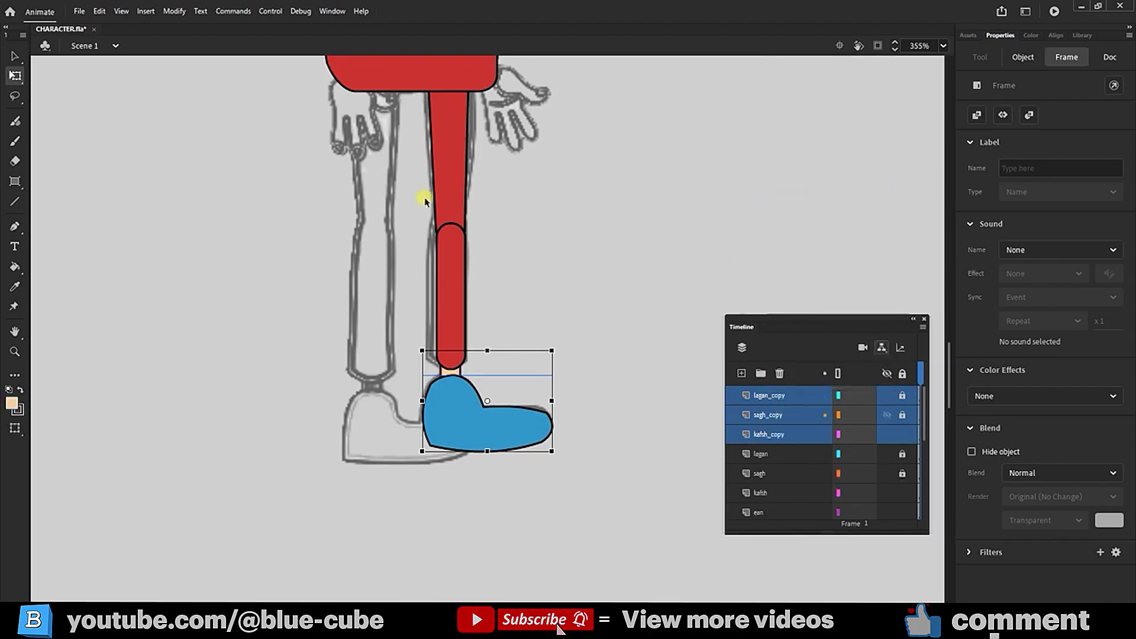
- Delete the duplicated hips layer lagan_copy
{"action": "left_click_drag", "start_coordinate": [463, 210], "coordinate": [405, 210]}
{"action": "key", "text": "ctrl+z"}
{"action": "left_click", "coordinate": [456, 71]}
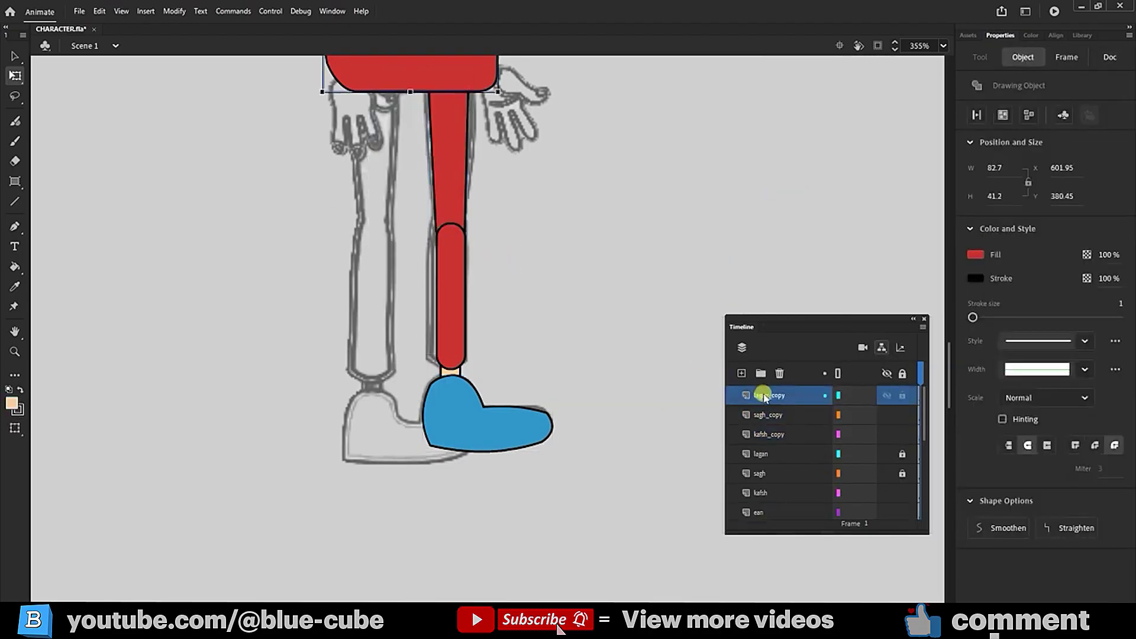
{"action": "left_click", "coordinate": [781, 373]}
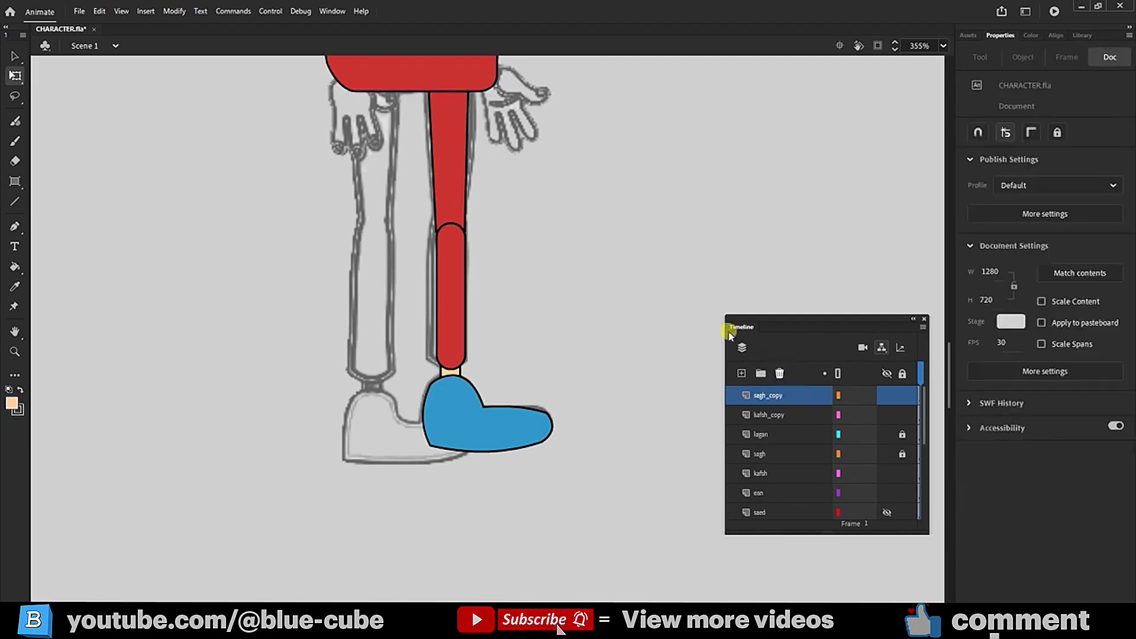
- Move the ean layer up between sagh_copy and kafsh_copy
{"action": "left_click", "coordinate": [760, 493]}
{"action": "left_click_drag", "start_coordinate": [760, 493], "coordinate": [764, 414]}
{"action": "left_click", "coordinate": [596, 329]}
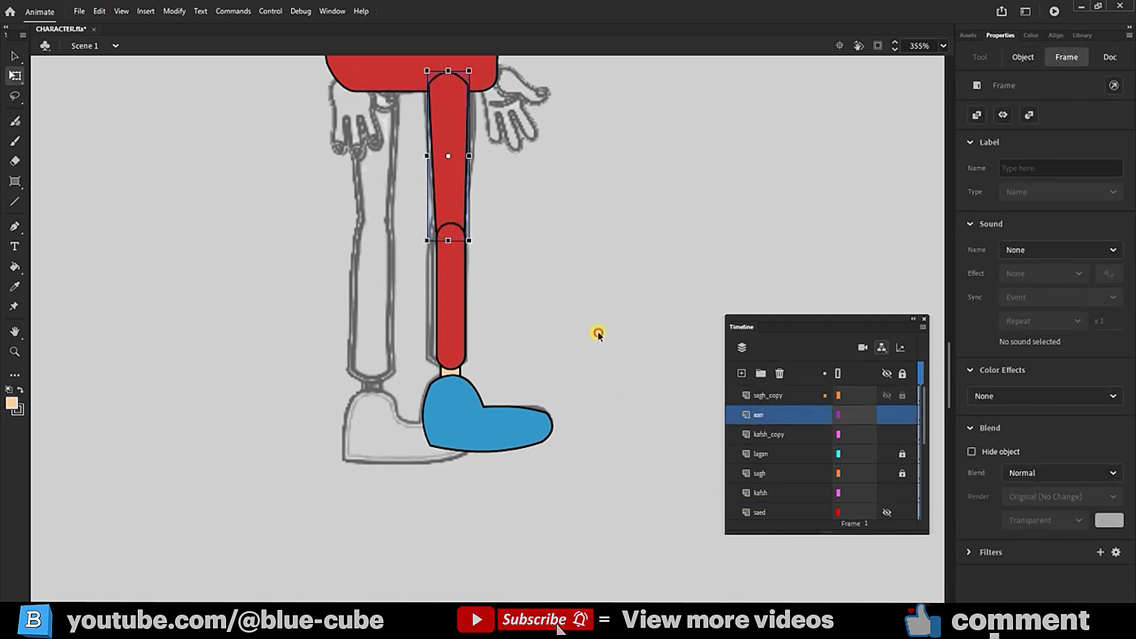
- Rename the thigh layer ean as ran
{"action": "left_click", "coordinate": [761, 433]}
{"action": "left_click", "coordinate": [767, 396], "text": "shift"}
{"action": "left_click", "coordinate": [761, 414]}
{"action": "double_click", "coordinate": [764, 414]}
{"action": "type", "text": "r"}
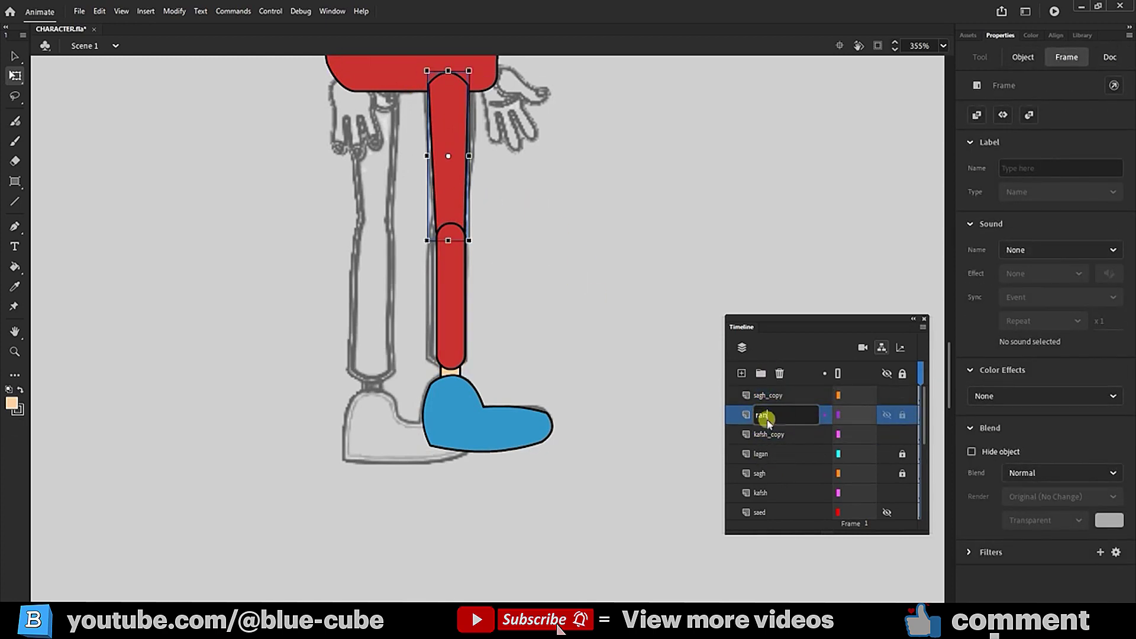
{"action": "key", "text": "Return"}
- Duplicate the ran layer and move the original ran layer down between sagh and kafsh
{"action": "right_click", "coordinate": [761, 410]}
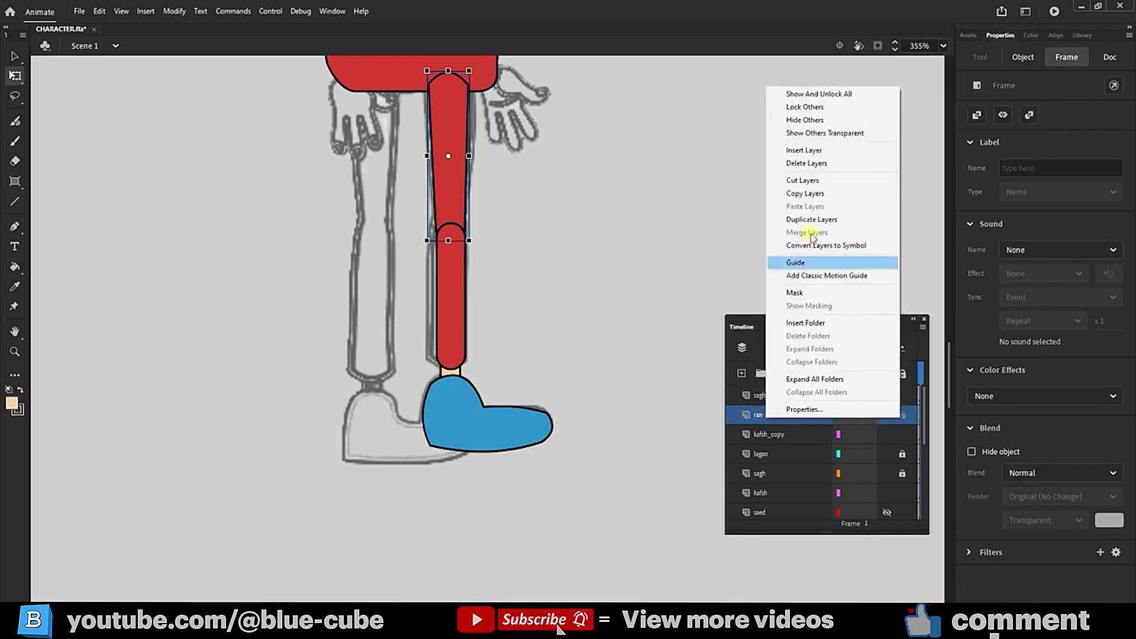
{"action": "left_click", "coordinate": [772, 225]}
{"action": "left_click_drag", "start_coordinate": [763, 434], "coordinate": [774, 498]}
- Select the sagh_copy, ran_copy and kafsh_copy layers and move the duplicated leg over to the sketched left-hand leg
{"action": "left_click", "coordinate": [758, 397]}
{"action": "left_click", "coordinate": [769, 432], "text": "shift"}
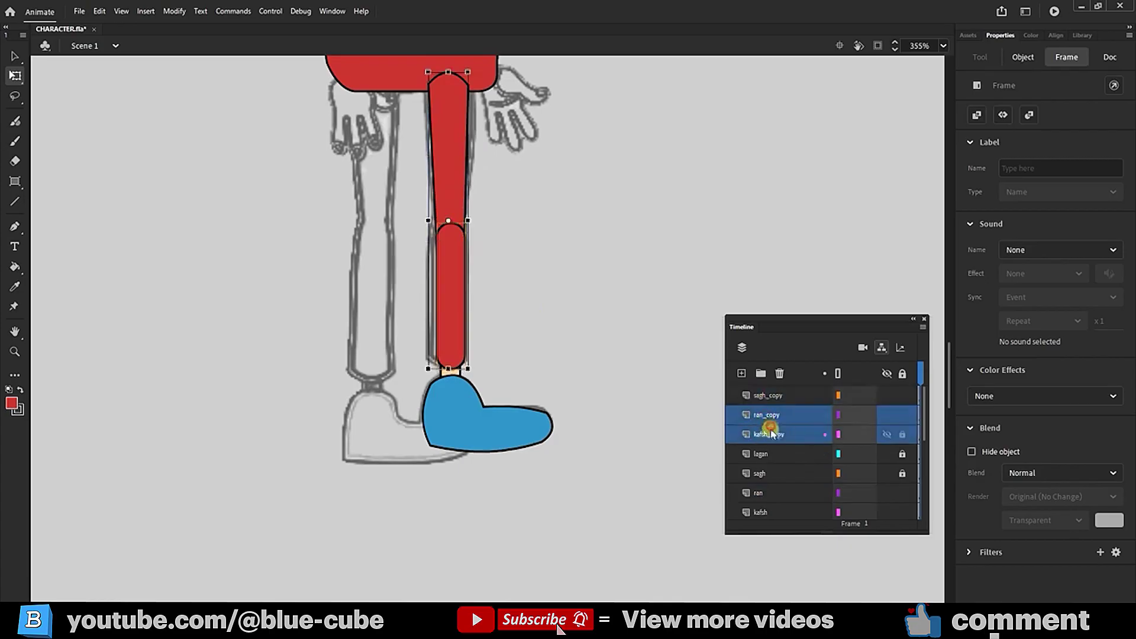
{"action": "left_click", "coordinate": [770, 397], "text": "shift"}
{"action": "mouse_move", "coordinate": [456, 282]}
{"action": "left_mouse_down"}
{"action": "mouse_move", "coordinate": [381, 281]}
{"action": "mouse_move", "coordinate": [375, 296]}
{"action": "left_mouse_up"}
{"action": "left_click_drag", "start_coordinate": [441, 237], "coordinate": [495, 310]}
{"action": "mouse_move", "coordinate": [434, 444]}
{"action": "left_mouse_down"}
{"action": "mouse_move", "coordinate": [431, 431]}
{"action": "mouse_move", "coordinate": [445, 432]}
{"action": "left_mouse_up"}
{"action": "left_click", "coordinate": [697, 264]}
- Stretch the left-hand thigh's upper end slightly upward into the hips
{"action": "left_click", "coordinate": [440, 219]}
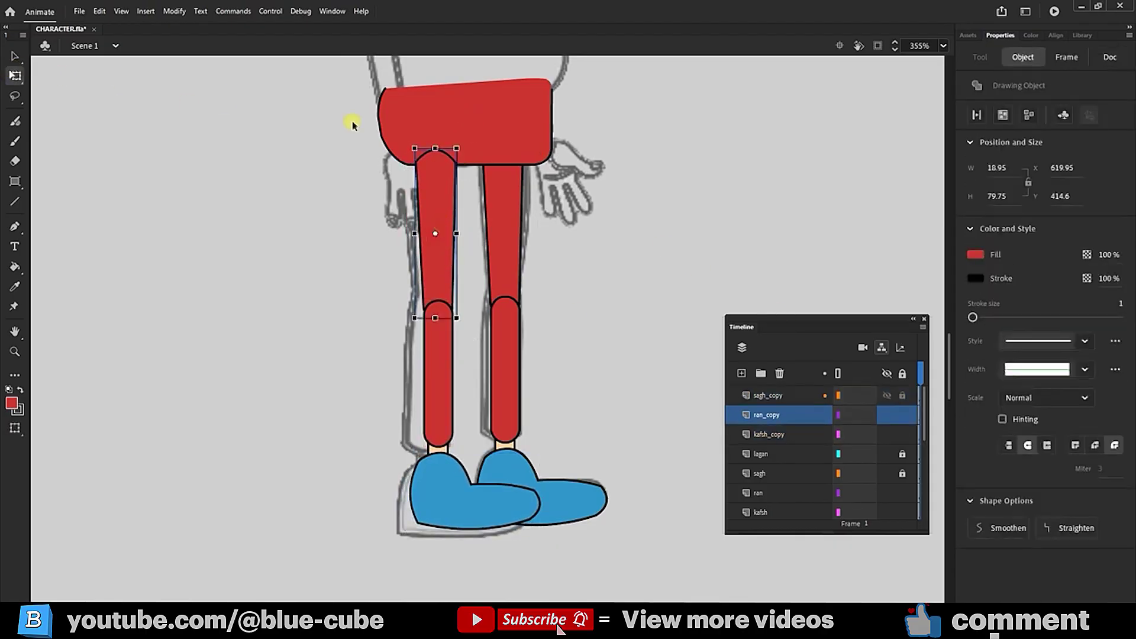
{"action": "left_click_drag", "start_coordinate": [434, 147], "coordinate": [436, 141]}
{"action": "left_click", "coordinate": [627, 334]}
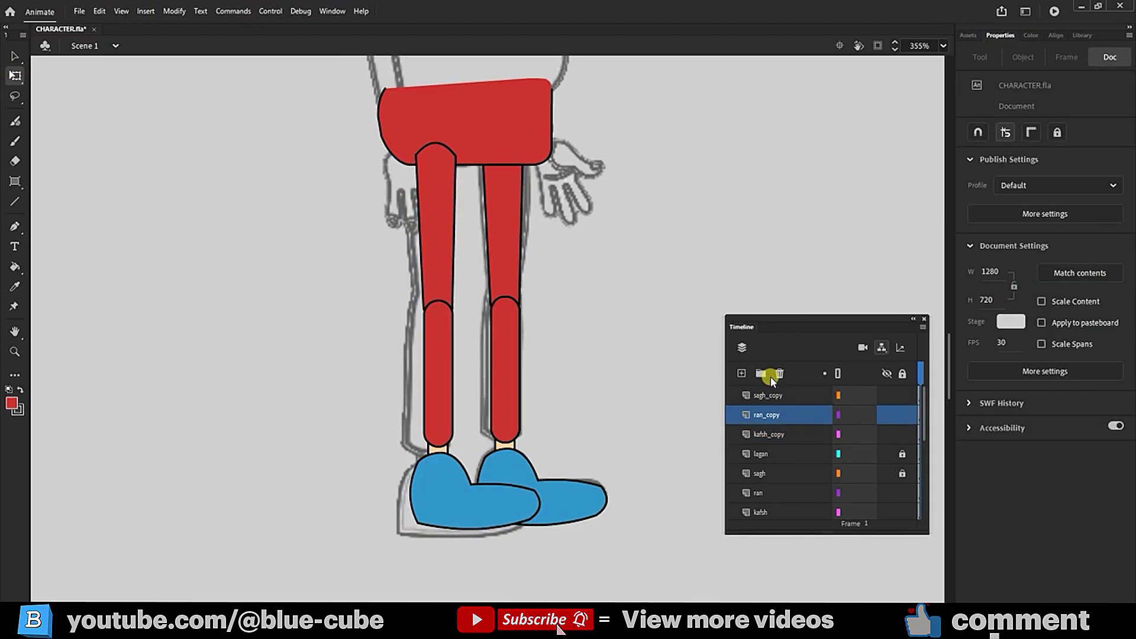
- Move the sagh_copy, ran_copy and kafsh_copy layers together to just below the lagan layer
{"action": "left_click", "coordinate": [763, 397]}
{"action": "left_click", "coordinate": [768, 415]}
{"action": "left_click", "coordinate": [773, 432], "text": "shift"}
{"action": "left_click", "coordinate": [767, 413]}
{"action": "left_click", "coordinate": [775, 400]}
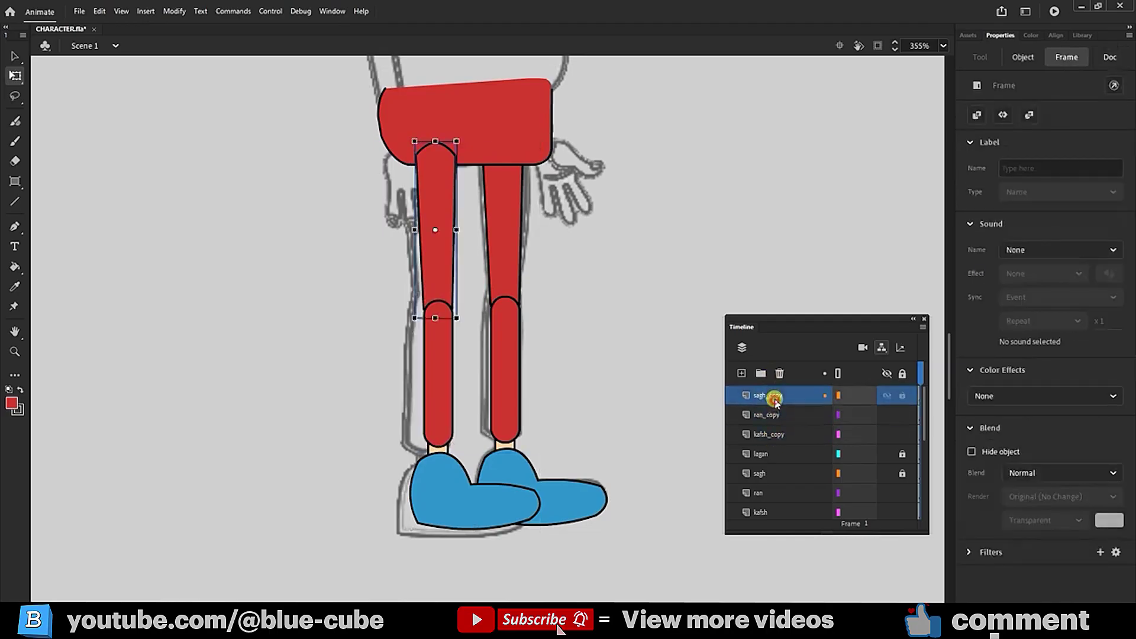
{"action": "left_click", "coordinate": [779, 436], "text": "shift"}
{"action": "left_click_drag", "start_coordinate": [761, 394], "coordinate": [761, 456]}
{"action": "left_click", "coordinate": [695, 363]}
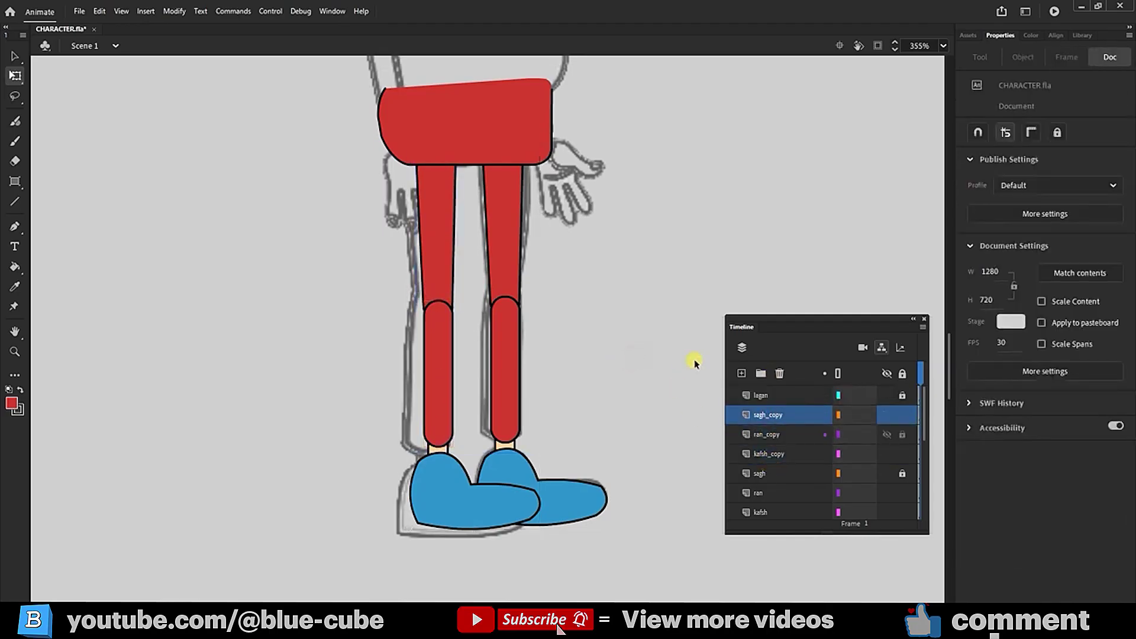
- Make all layers visible and bring the whole character into view
{"action": "left_click", "coordinate": [886, 378]}
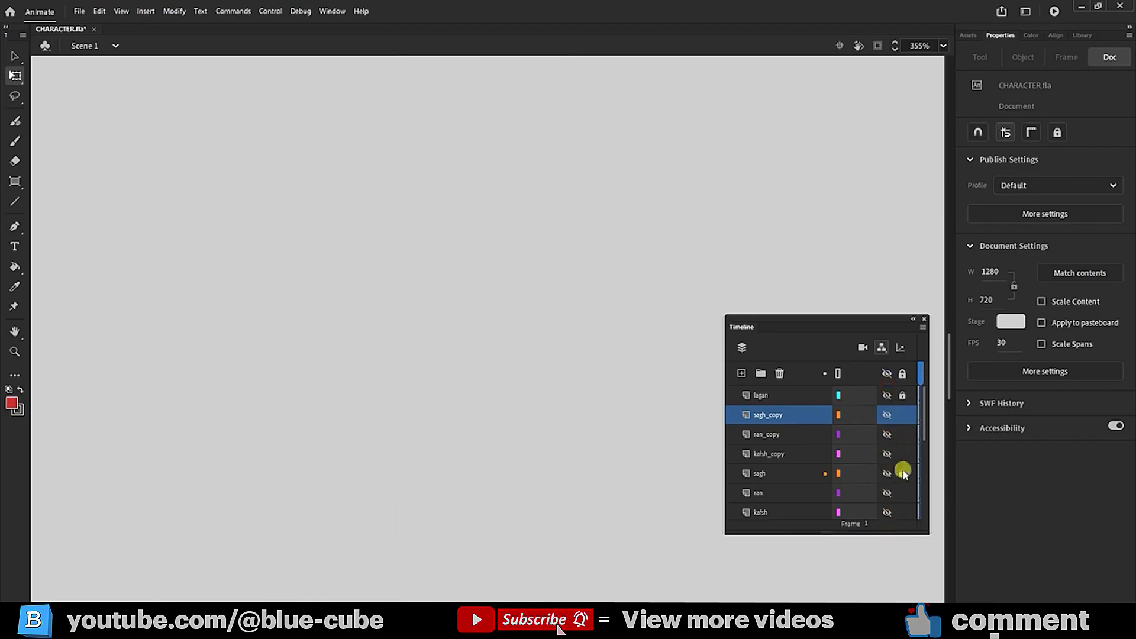
{"action": "left_click", "coordinate": [887, 373]}
{"action": "key", "text": "ctrl+1"}
{"action": "key", "text": "z"}
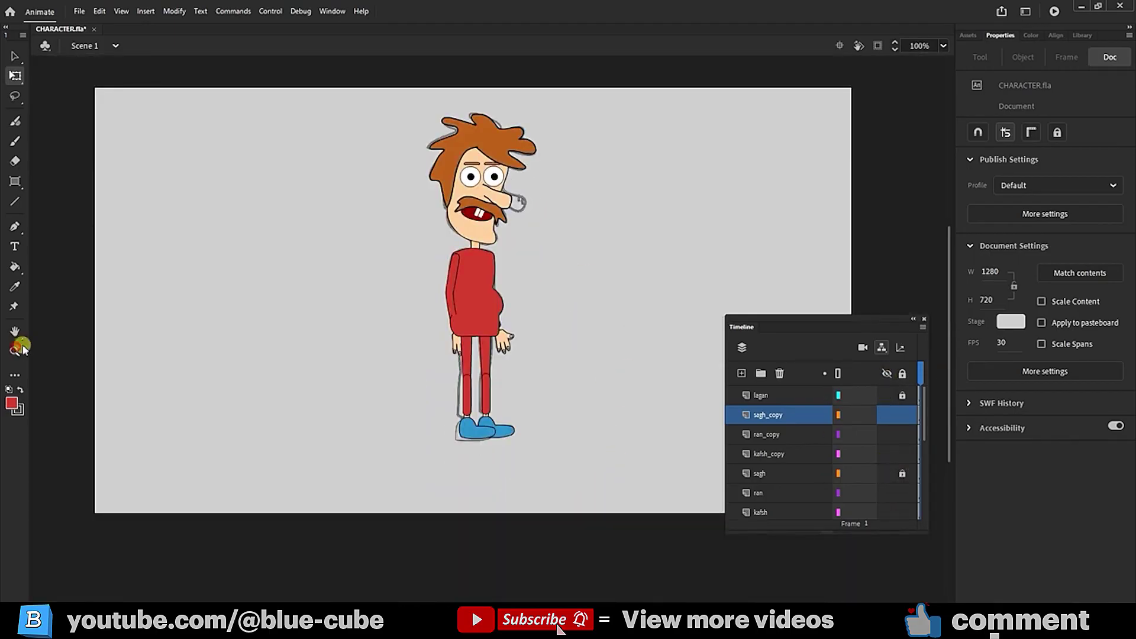
{"action": "left_click_drag", "start_coordinate": [425, 364], "coordinate": [370, 459]}
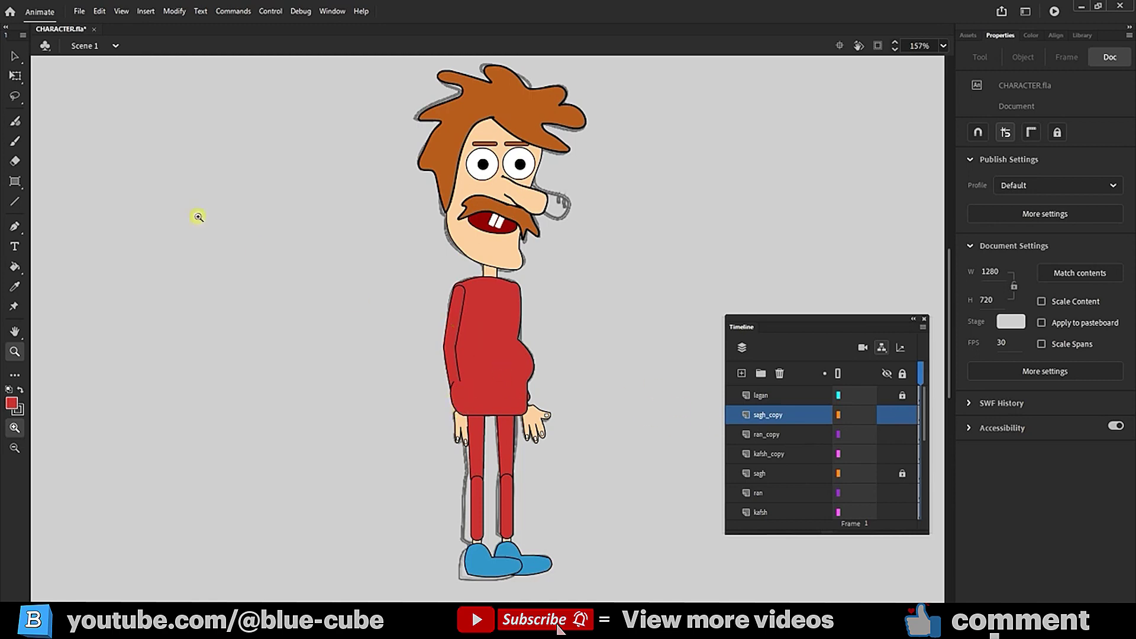
- Move the front arm's saed, bazy and kafe_dast layers together to just above the lagan layer
{"action": "key", "text": "v"}
{"action": "left_click", "coordinate": [456, 375]}
{"action": "left_click", "coordinate": [451, 363]}
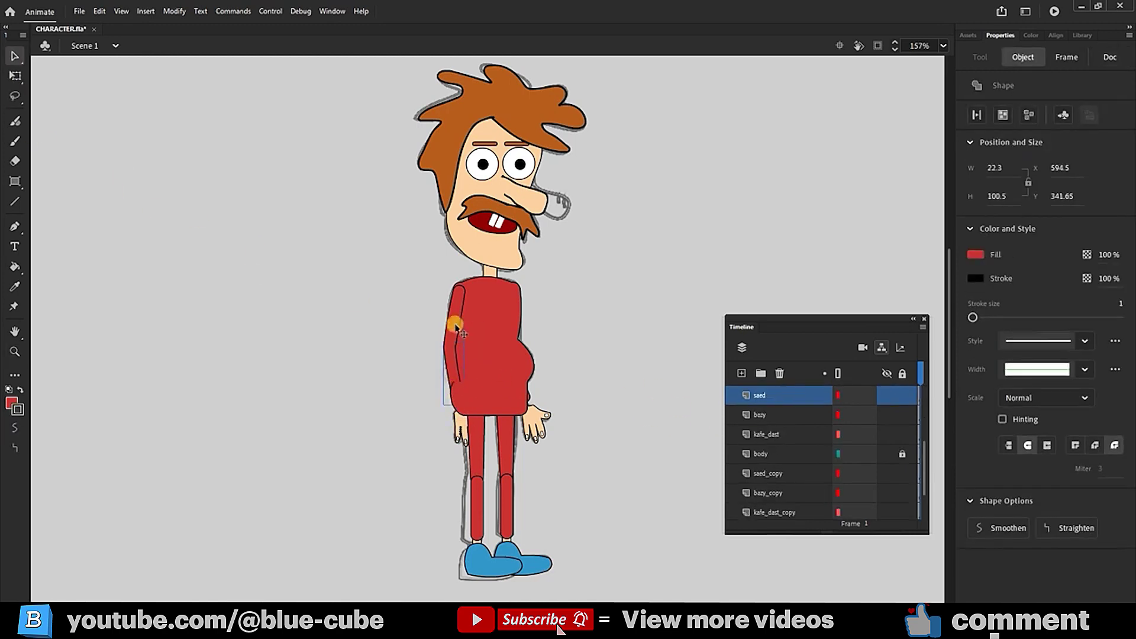
{"action": "left_click", "coordinate": [465, 341]}
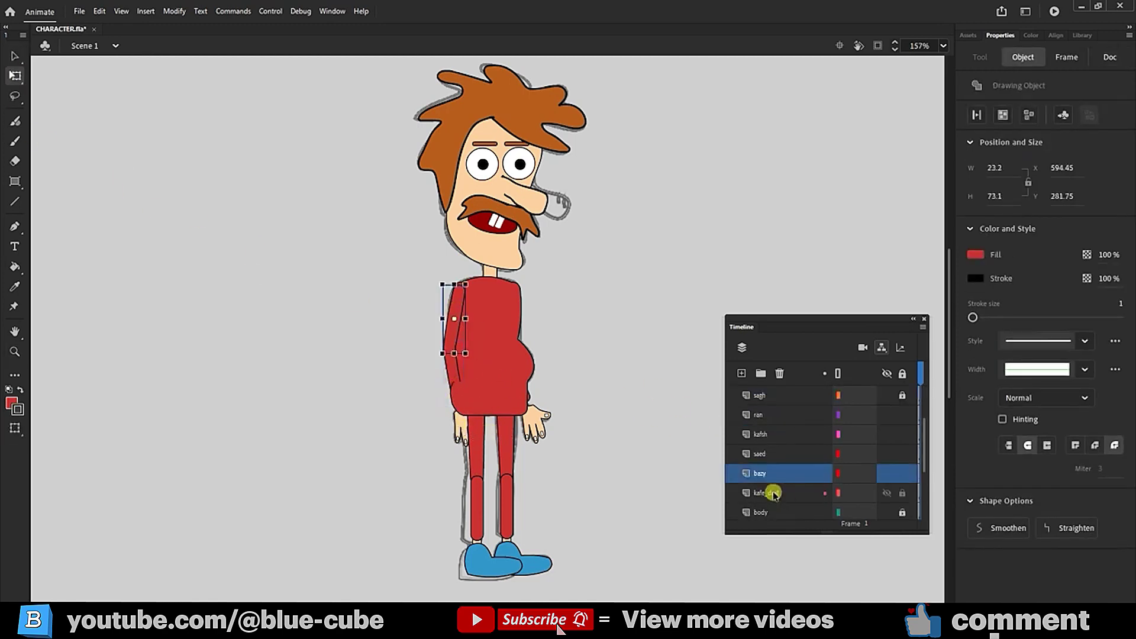
{"action": "left_click", "coordinate": [773, 493]}
{"action": "left_click", "coordinate": [780, 455], "text": "shift"}
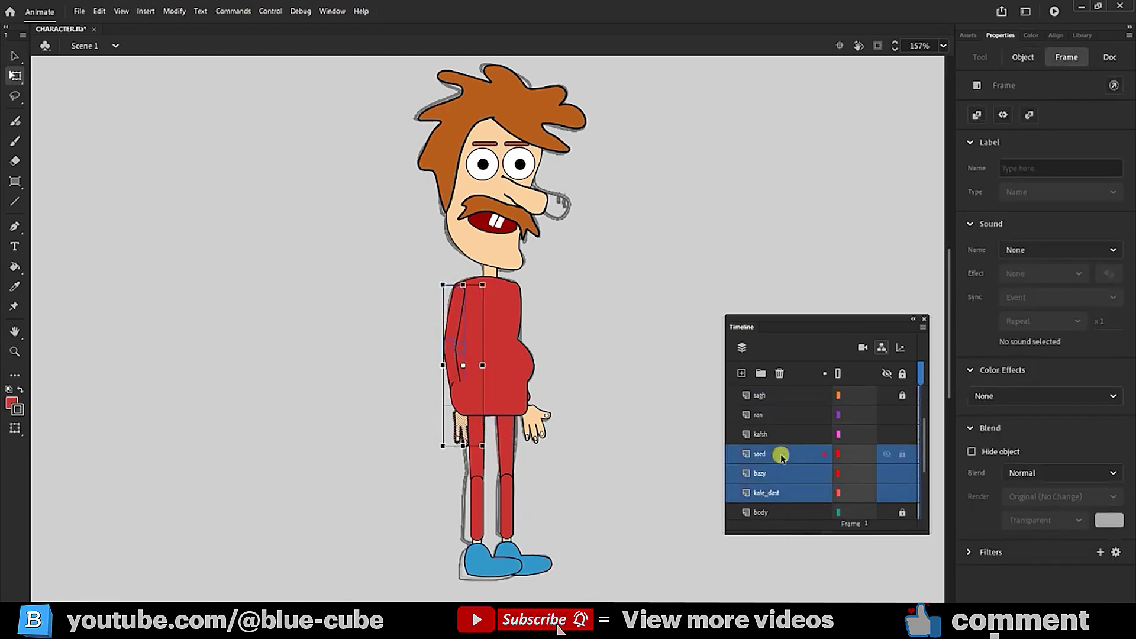
{"action": "left_click", "coordinate": [772, 455], "text": "shift"}
{"action": "left_click_drag", "start_coordinate": [768, 453], "coordinate": [763, 393]}
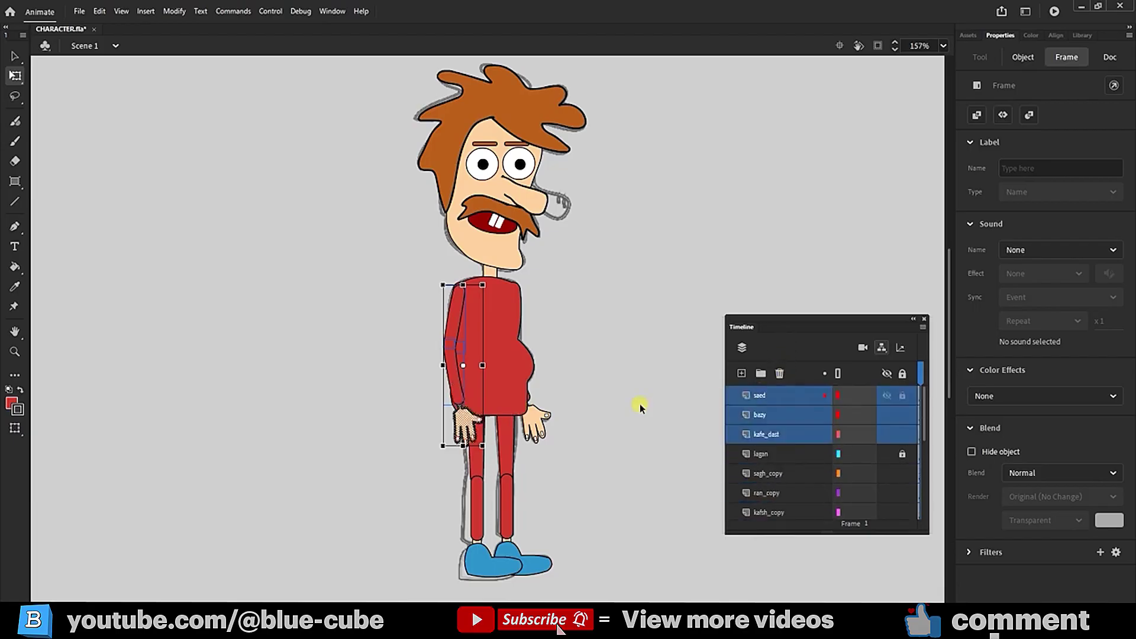
{"action": "left_click", "coordinate": [641, 405]}
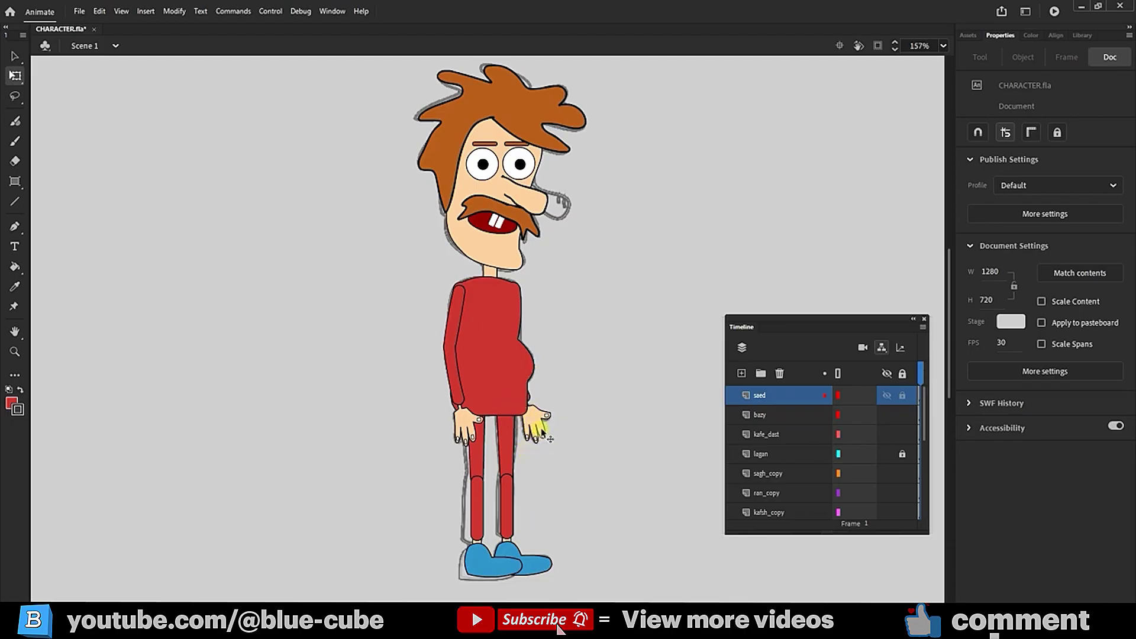
- Delete all the fingernails from the right-hand hand on the kafe_dast_copy layer
{"action": "left_click", "coordinate": [15, 352]}
{"action": "left_click_drag", "start_coordinate": [633, 386], "coordinate": [483, 451]}
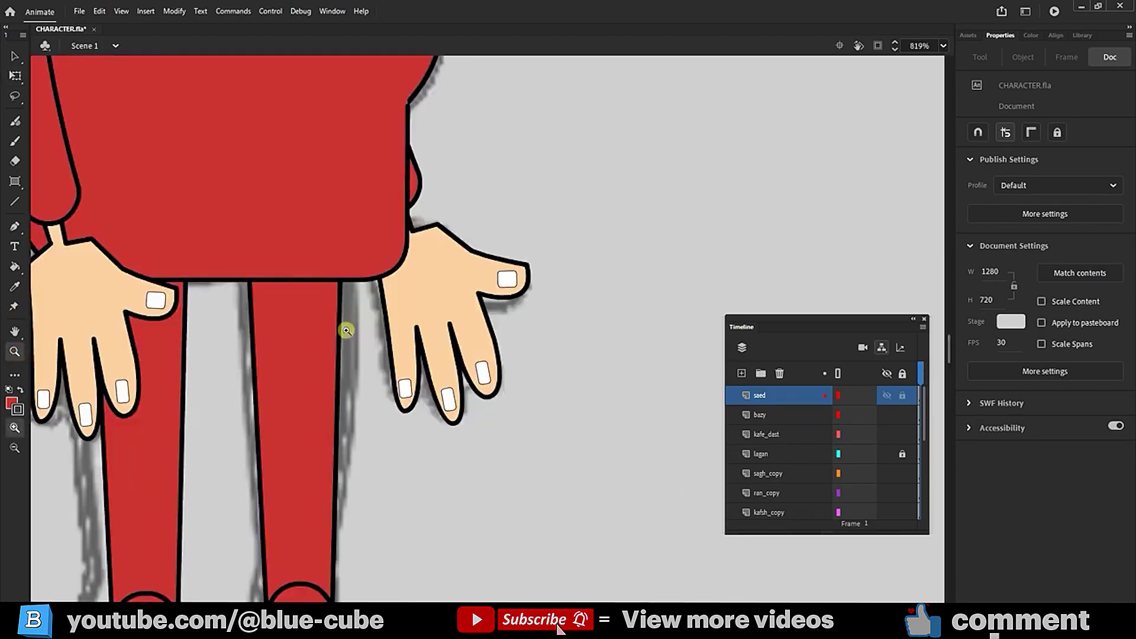
{"action": "left_click", "coordinate": [507, 278]}
{"action": "key", "text": "Delete"}
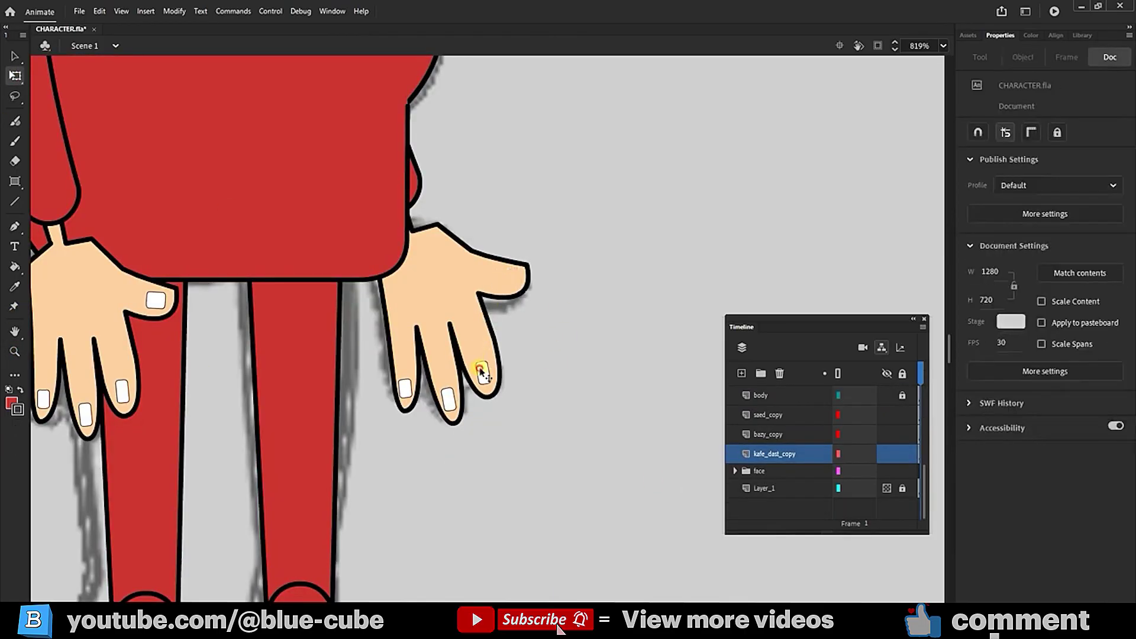
{"action": "left_click", "coordinate": [483, 373]}
{"action": "key", "text": "Delete"}
{"action": "key", "text": "Delete"}
{"action": "left_click", "coordinate": [404, 389]}
{"action": "key", "text": "Delete"}
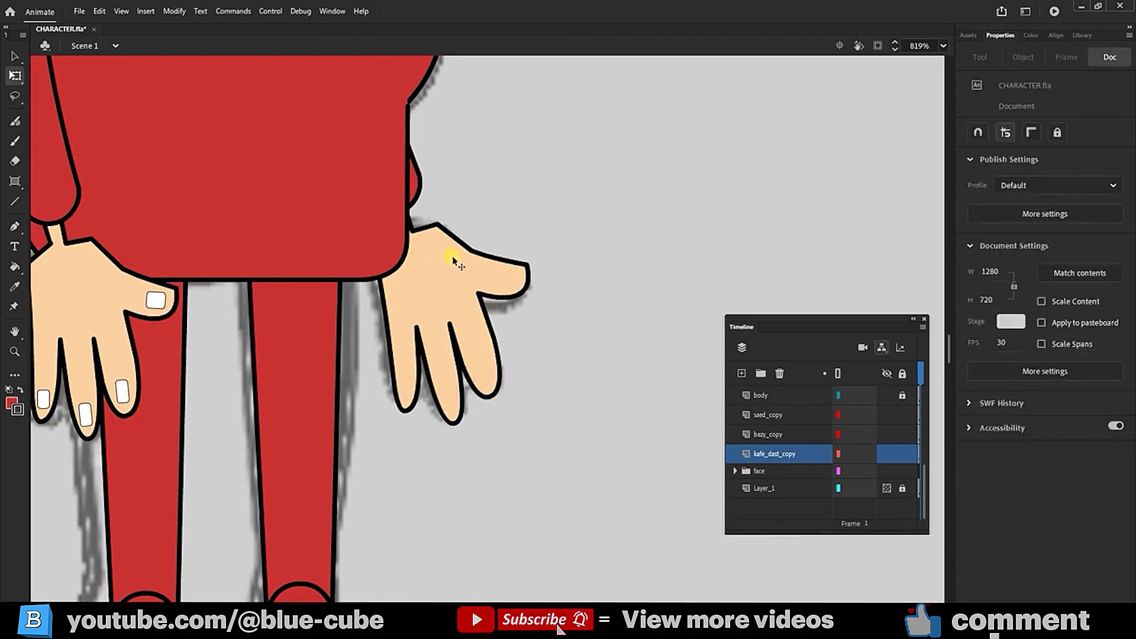
{"action": "left_click_drag", "start_coordinate": [431, 375], "coordinate": [509, 420]}
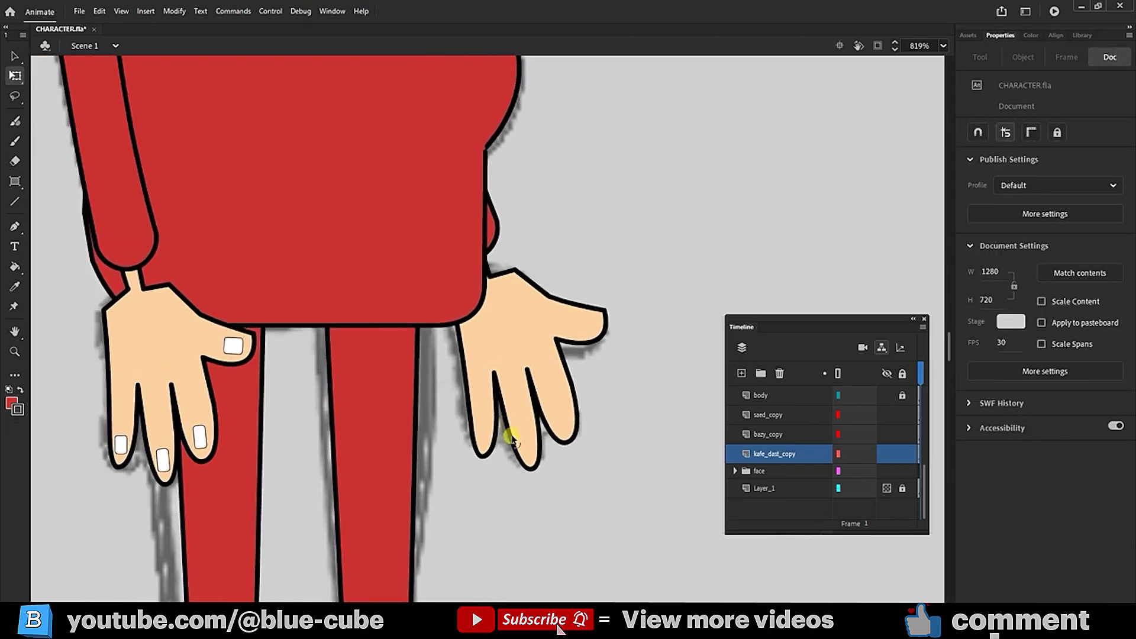
{"action": "left_click", "coordinate": [15, 351]}
{"action": "left_click", "coordinate": [430, 344]}
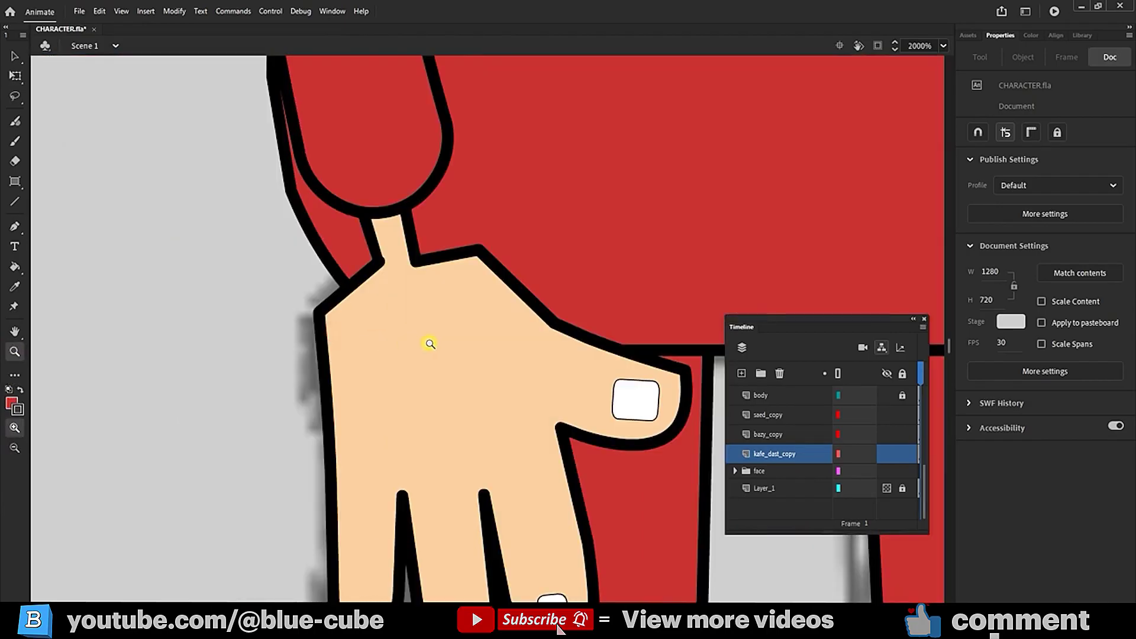
- Move the face folder to the top of the layer stack, above saed, so the neck sits in front of the body
{"action": "key", "text": "ctrl+3"}
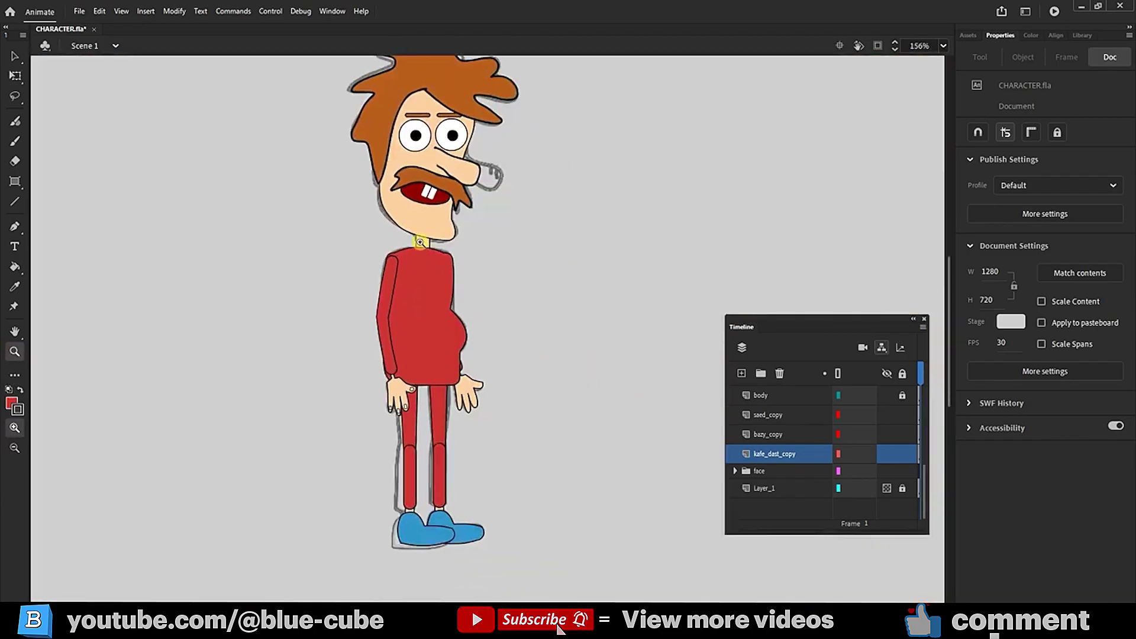
{"action": "left_click", "coordinate": [15, 76]}
{"action": "left_click", "coordinate": [417, 213]}
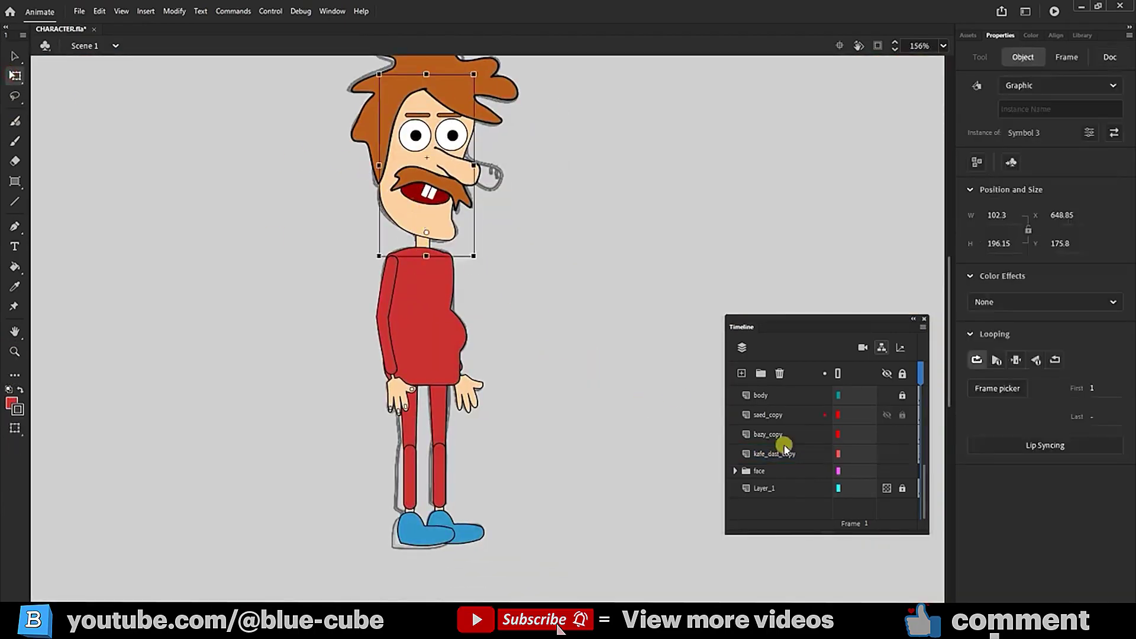
{"action": "left_click", "coordinate": [768, 473]}
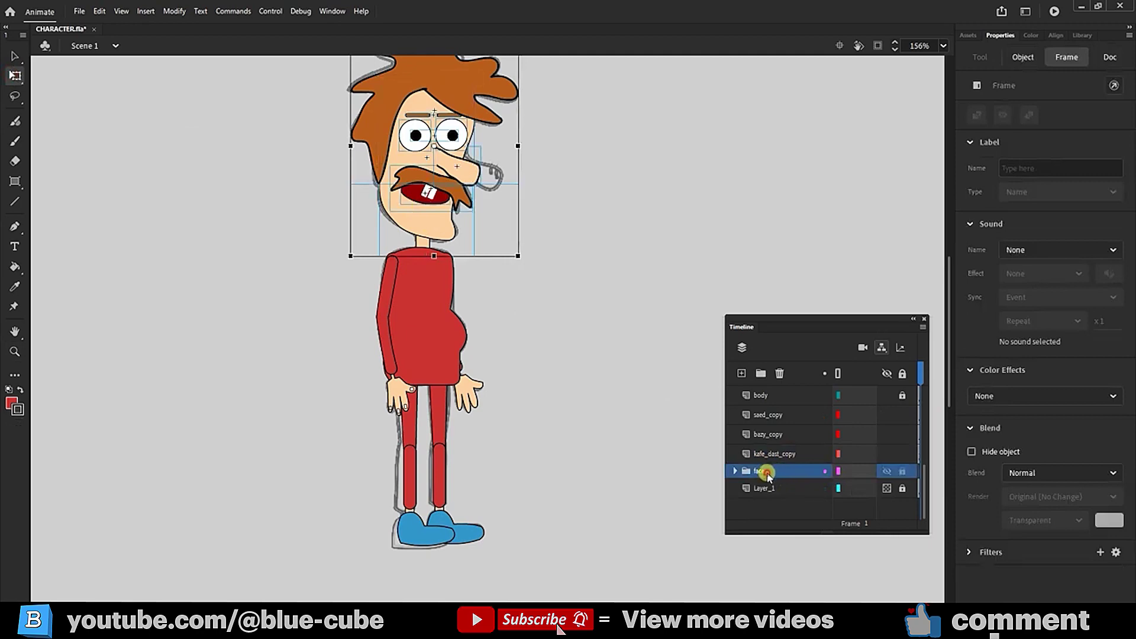
{"action": "left_click_drag", "start_coordinate": [768, 476], "coordinate": [757, 393]}
{"action": "left_click", "coordinate": [429, 271]}
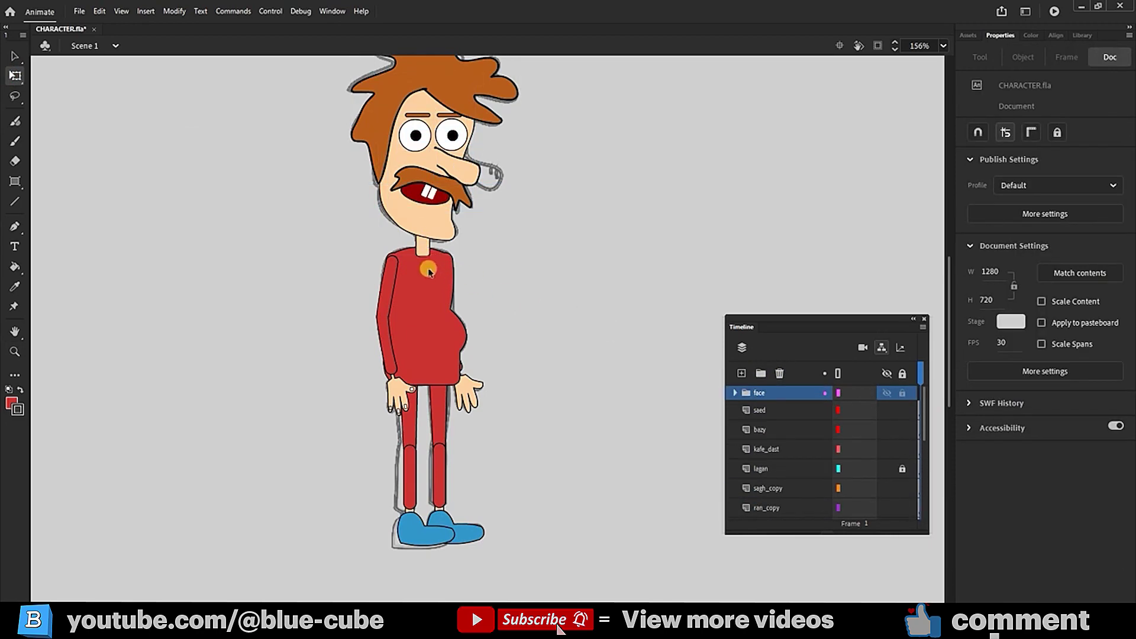
{"action": "left_click", "coordinate": [441, 240]}
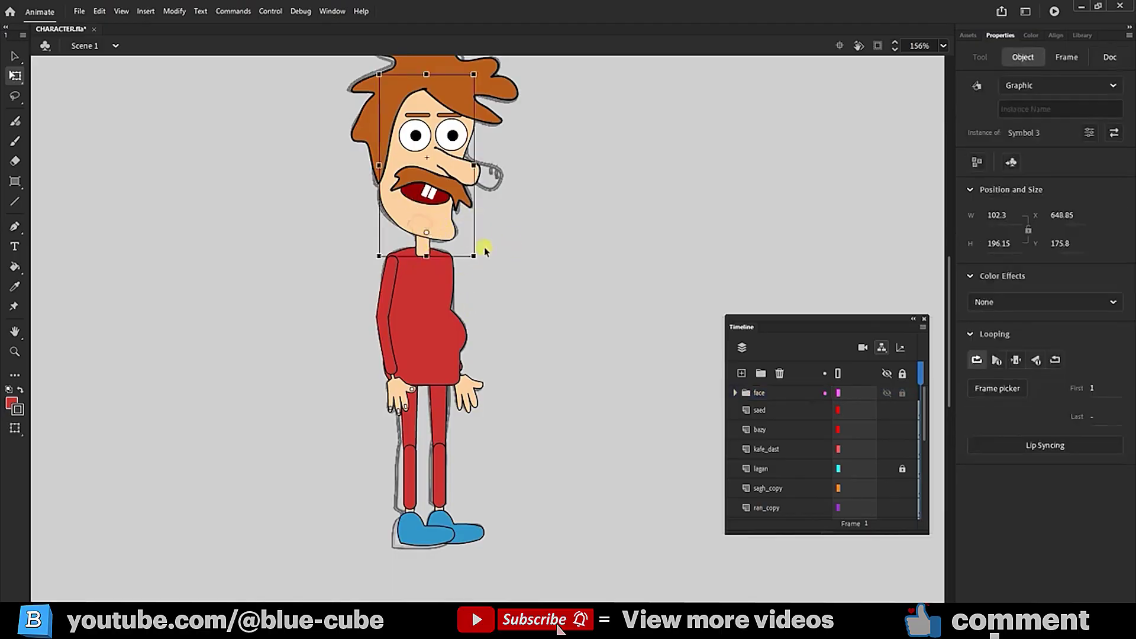
{"action": "left_click_drag", "start_coordinate": [482, 261], "coordinate": [384, 287]}
{"action": "key", "text": "ctrl+z"}
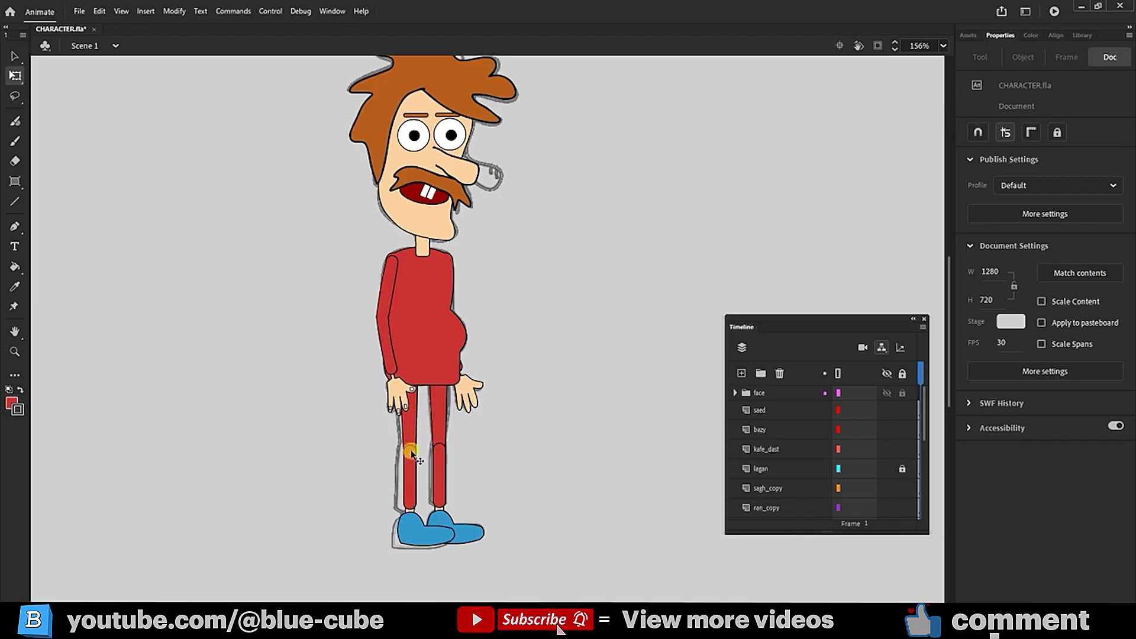
- Select the thighs and shins of both legs and change their fill to dark navy blue
{"action": "left_click", "coordinate": [443, 422]}
{"action": "left_click_drag", "start_coordinate": [484, 426], "coordinate": [367, 485]}
{"action": "left_click", "coordinate": [975, 254]}
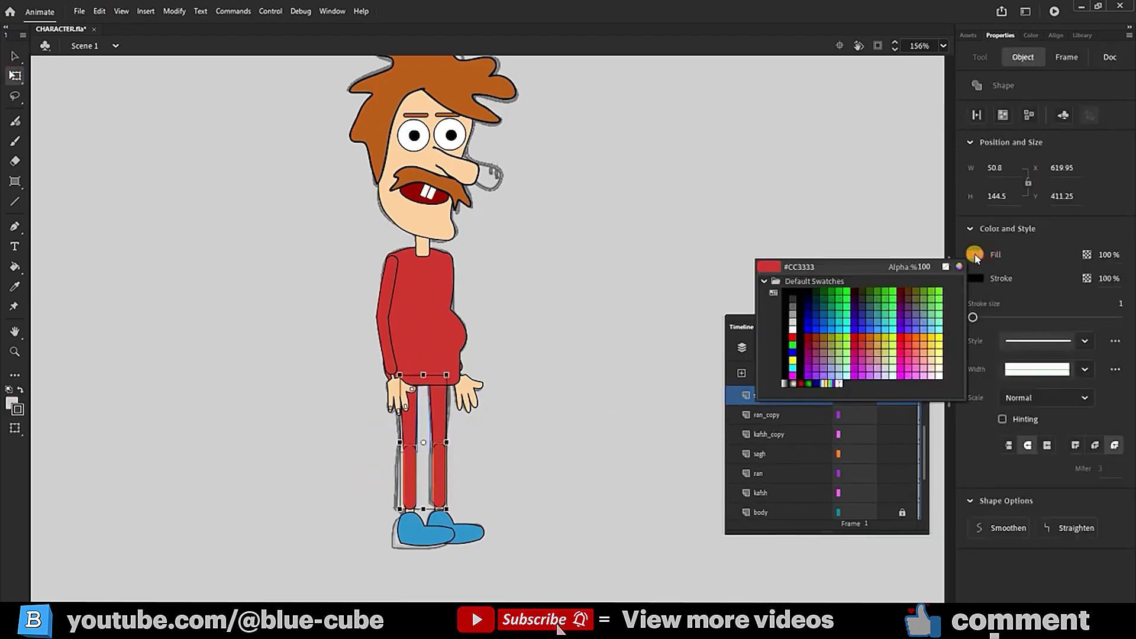
{"action": "left_click", "coordinate": [807, 301]}
{"action": "left_click", "coordinate": [686, 347]}
{"action": "left_click_drag", "start_coordinate": [625, 435], "coordinate": [614, 451]}
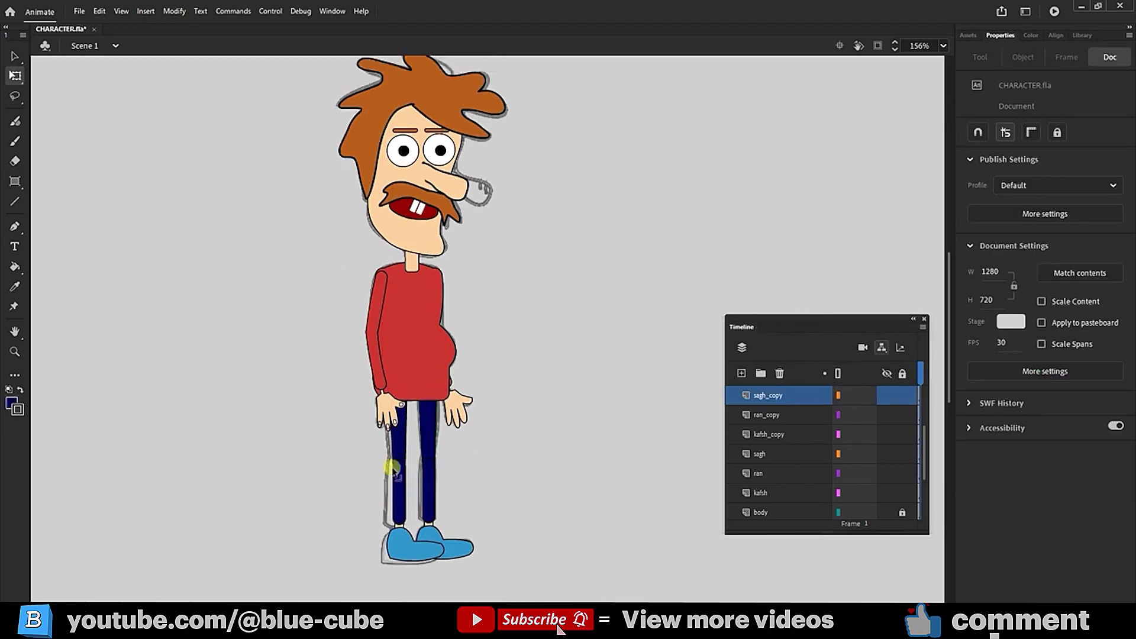